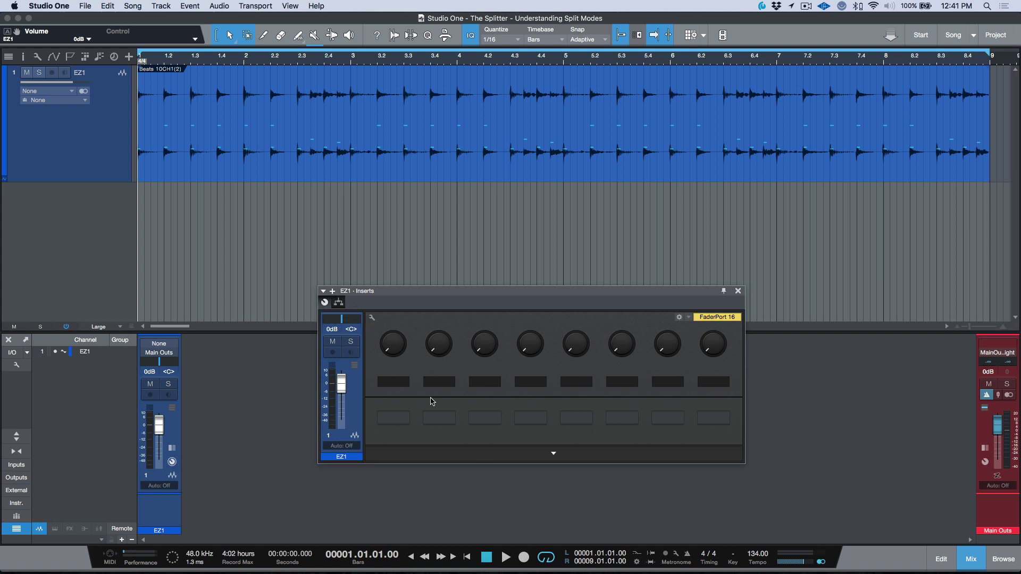
Show the routing view of the EZ1 inserts, add a Splitter to its signal path, and close the inserts window
{"action": "left_click", "coordinate": [339, 303]}
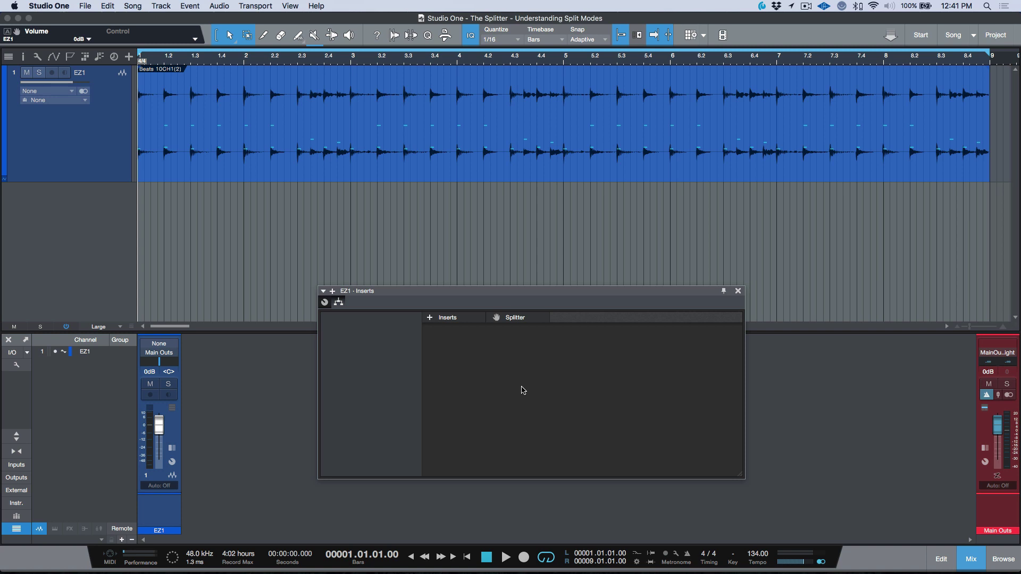
{"action": "left_click", "coordinate": [430, 318]}
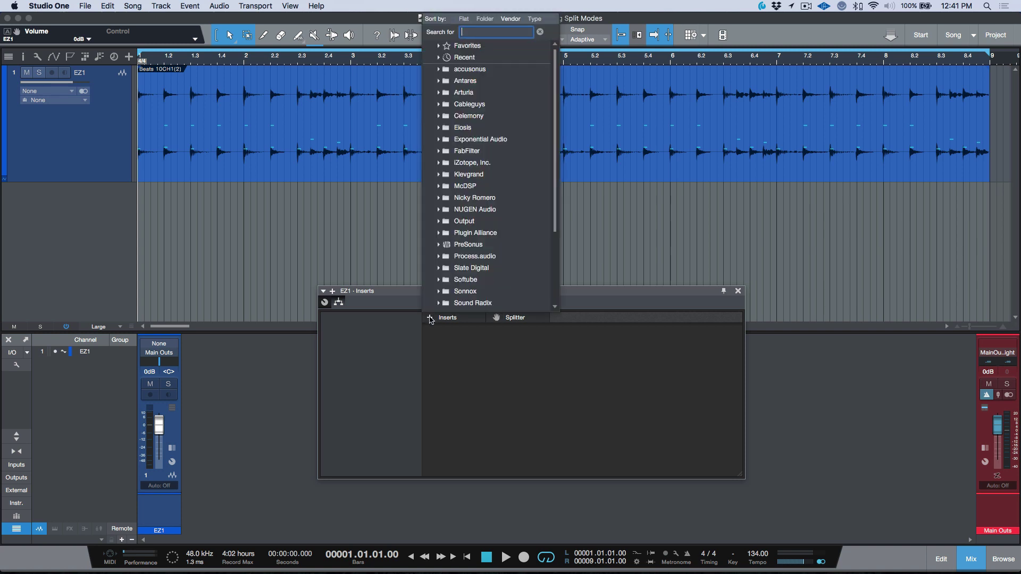
{"action": "left_click", "coordinate": [456, 332]}
{"action": "left_click_drag", "start_coordinate": [496, 319], "coordinate": [496, 369]}
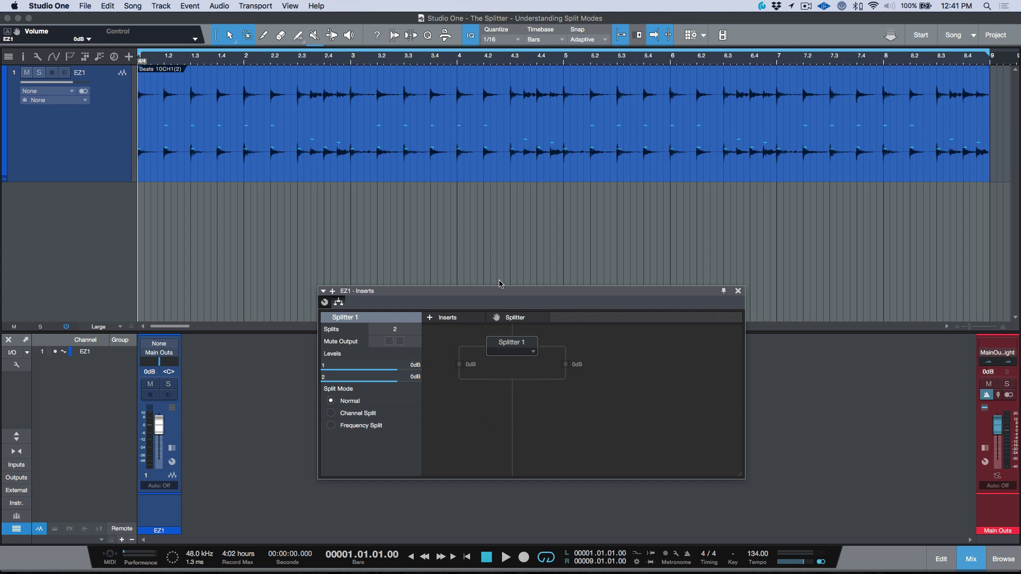
{"action": "left_click_drag", "start_coordinate": [511, 291], "coordinate": [510, 48]}
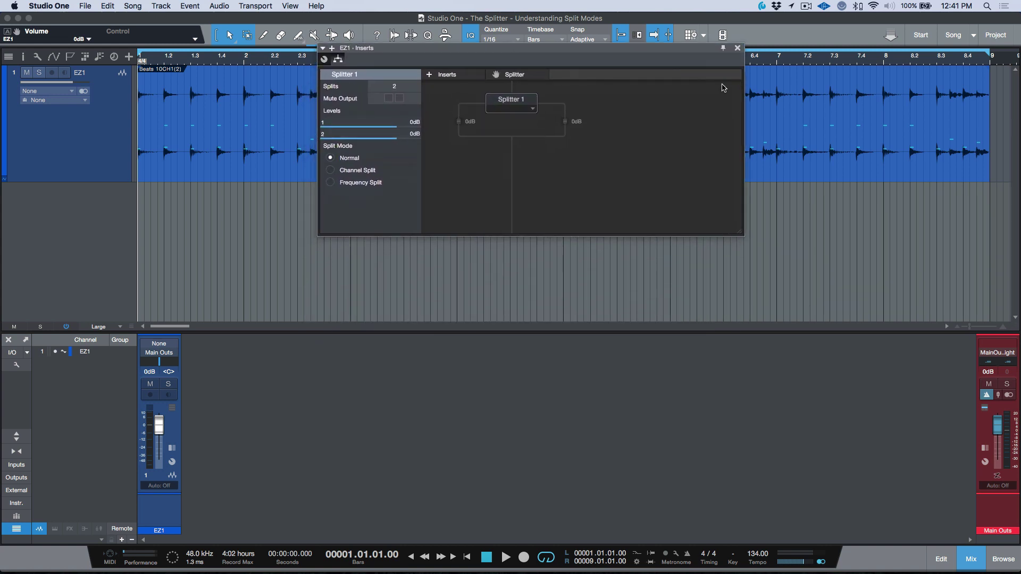
{"action": "left_click", "coordinate": [723, 48]}
{"action": "left_click", "coordinate": [737, 49]}
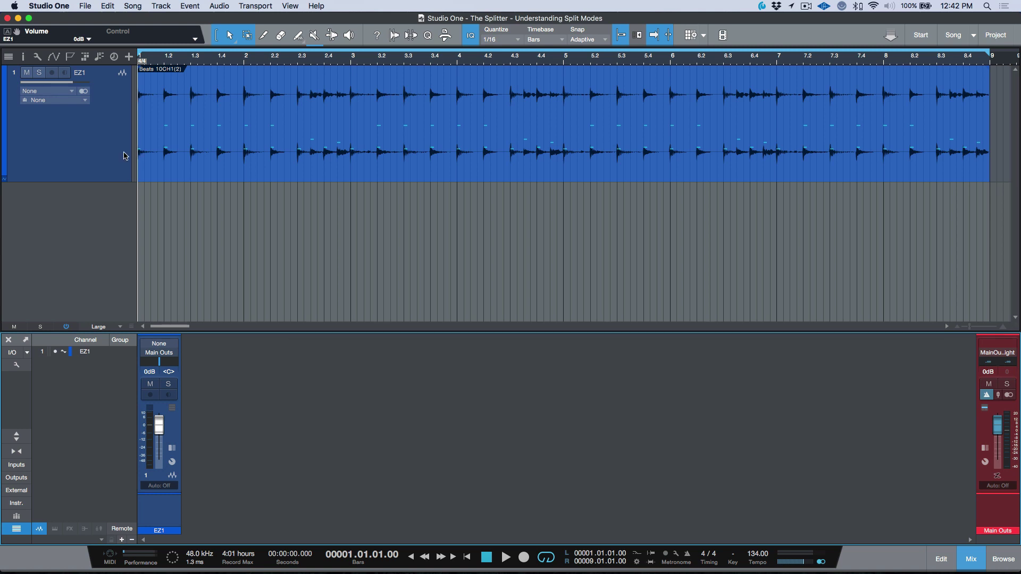
Create a bus channel for the EZ1 track and add a send from EZ1 to Bus 1
{"action": "left_click", "coordinate": [97, 151]}
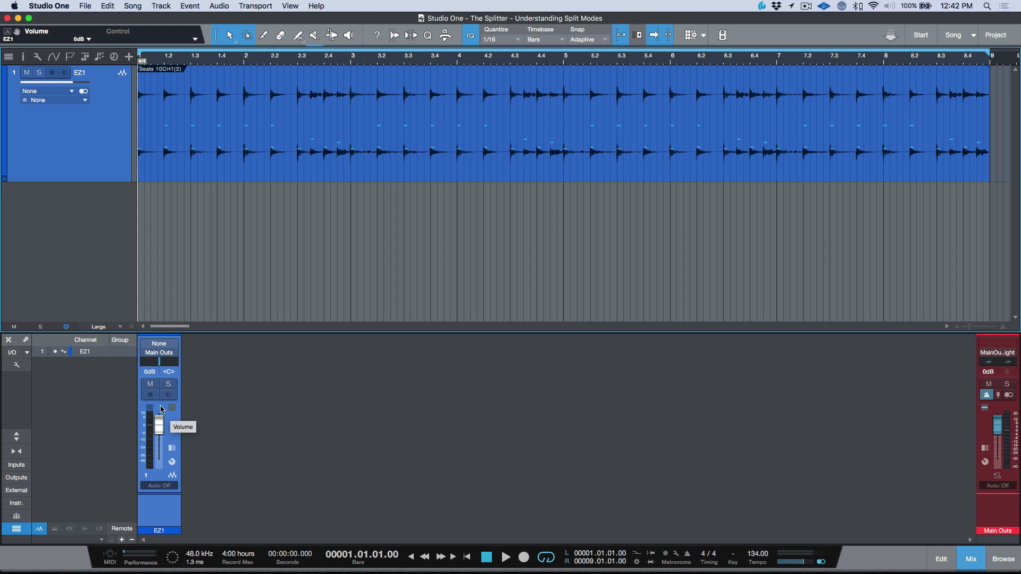
{"action": "key", "text": "shift+b"}
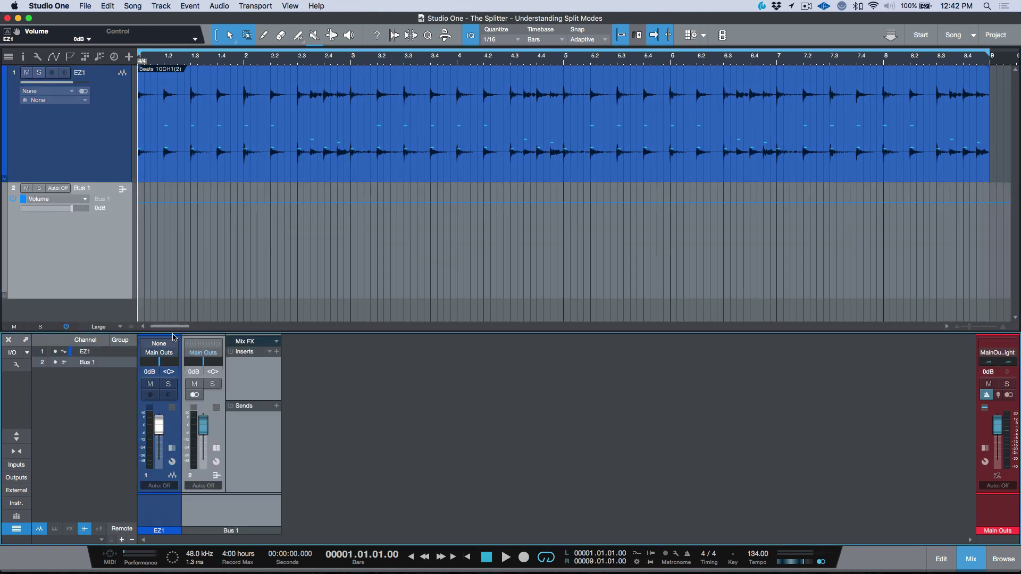
{"action": "double_click", "coordinate": [174, 337]}
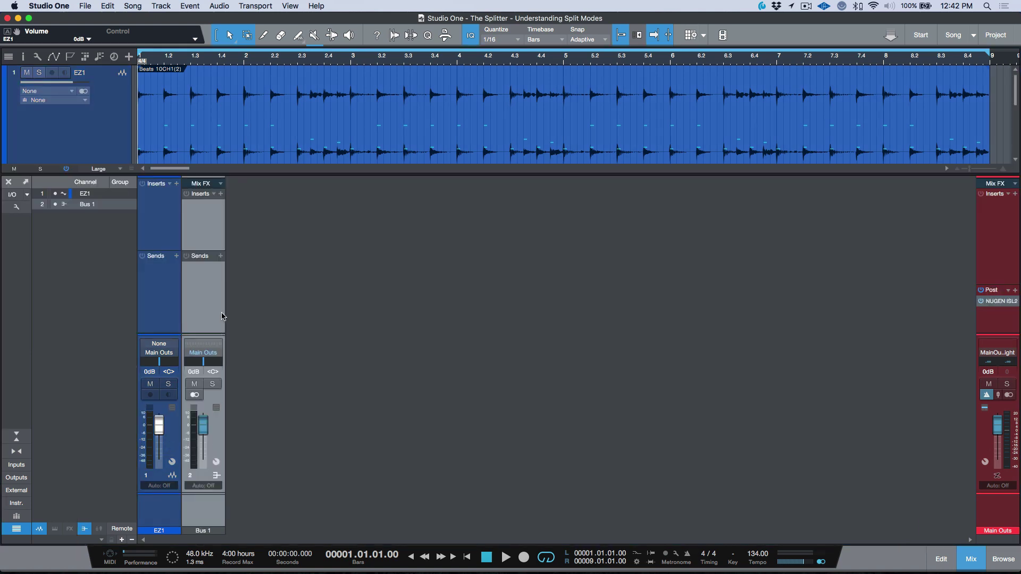
{"action": "left_click", "coordinate": [177, 257]}
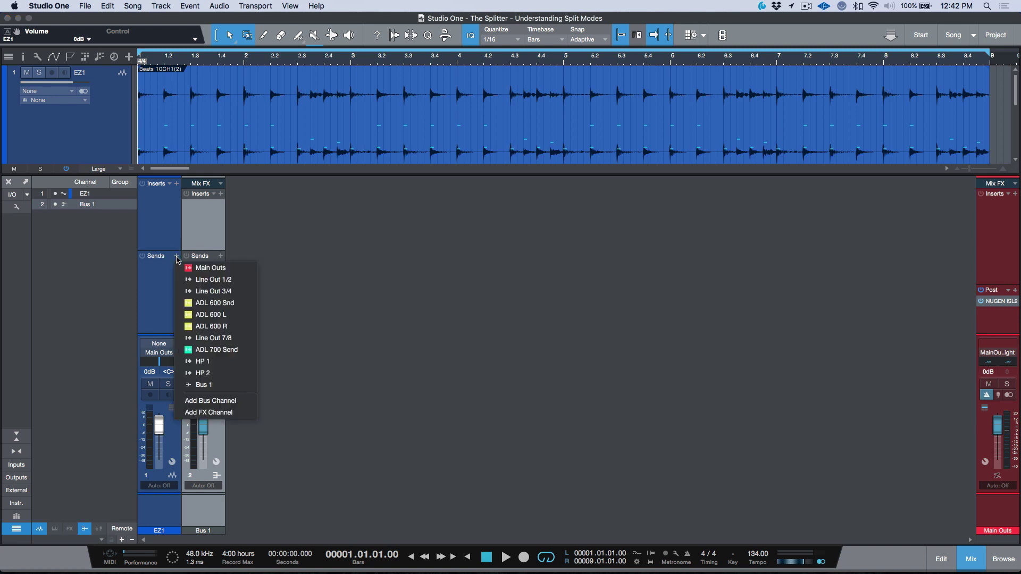
{"action": "left_click", "coordinate": [198, 384]}
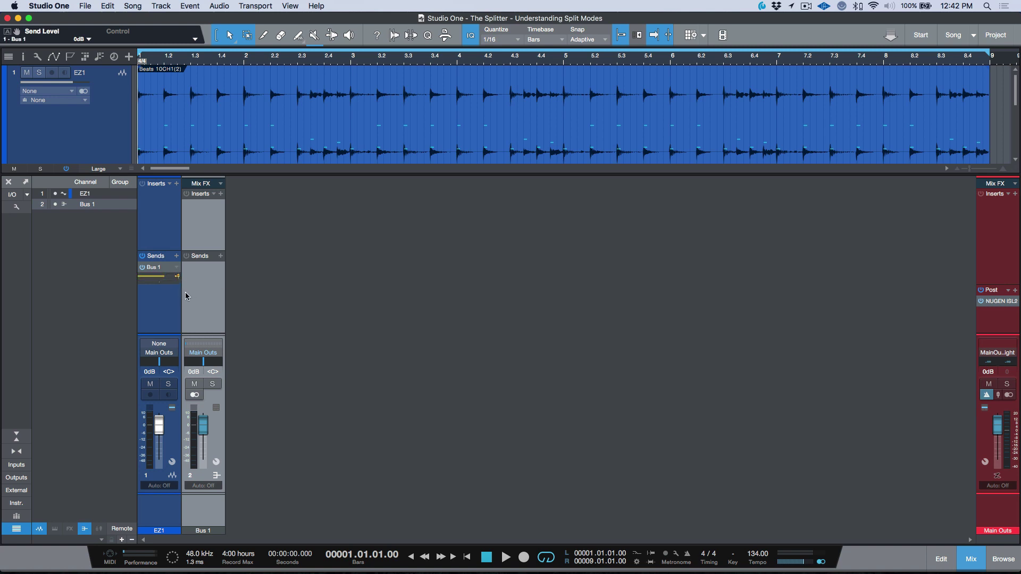
Insert the CLA-76 Stereo compressor on Bus 1 and move its window clear of the arrangement
{"action": "left_click", "coordinate": [221, 193]}
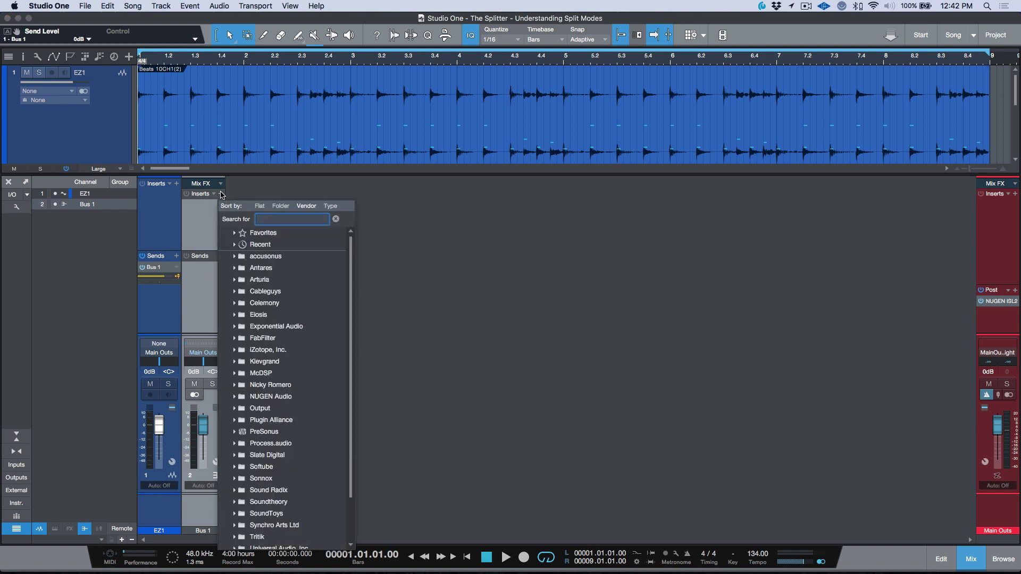
{"action": "type", "text": "cla"}
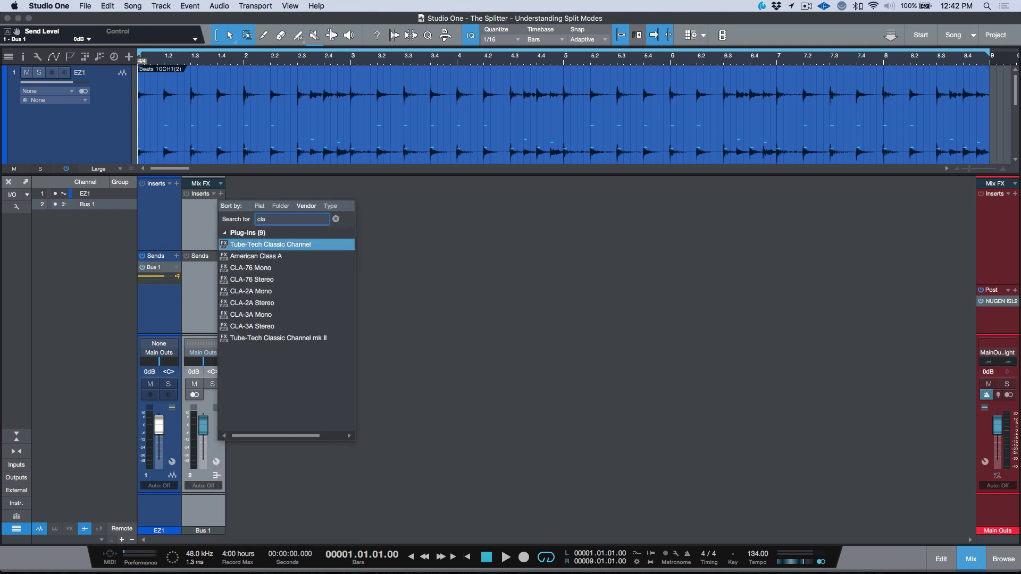
{"action": "key", "text": "Down"}
{"action": "key", "text": "Down"}
{"action": "key", "text": "Down"}
{"action": "key", "text": "Down"}
{"action": "key", "text": "Down"}
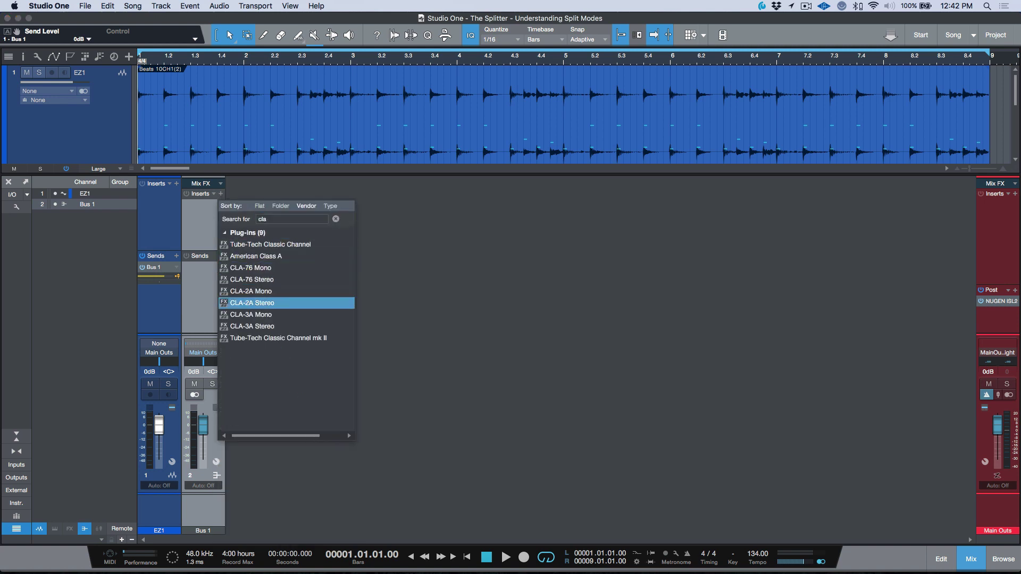
{"action": "key", "text": "Up"}
{"action": "key", "text": "Up"}
{"action": "key", "text": "Return"}
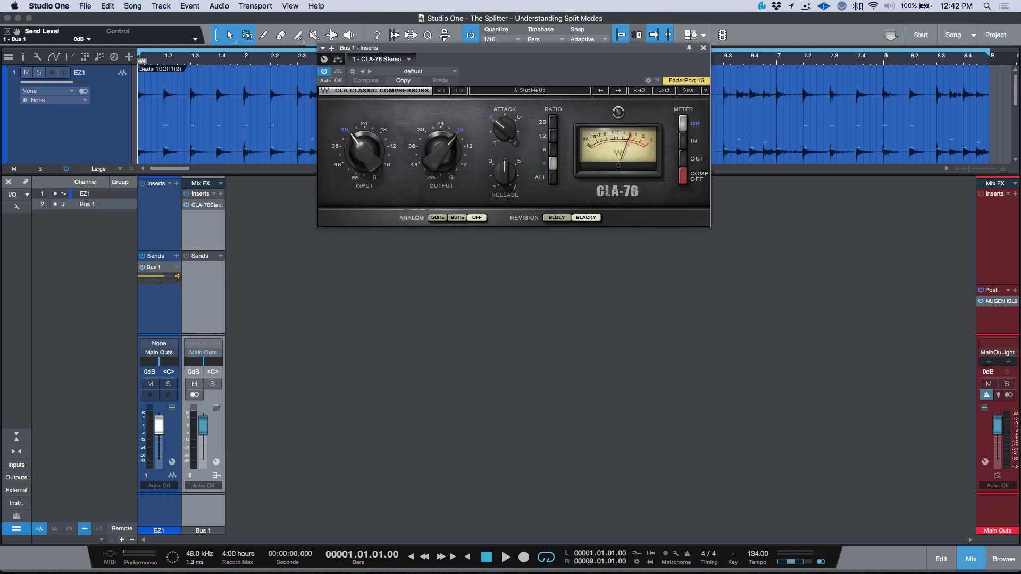
{"action": "left_click_drag", "start_coordinate": [559, 49], "coordinate": [528, 194]}
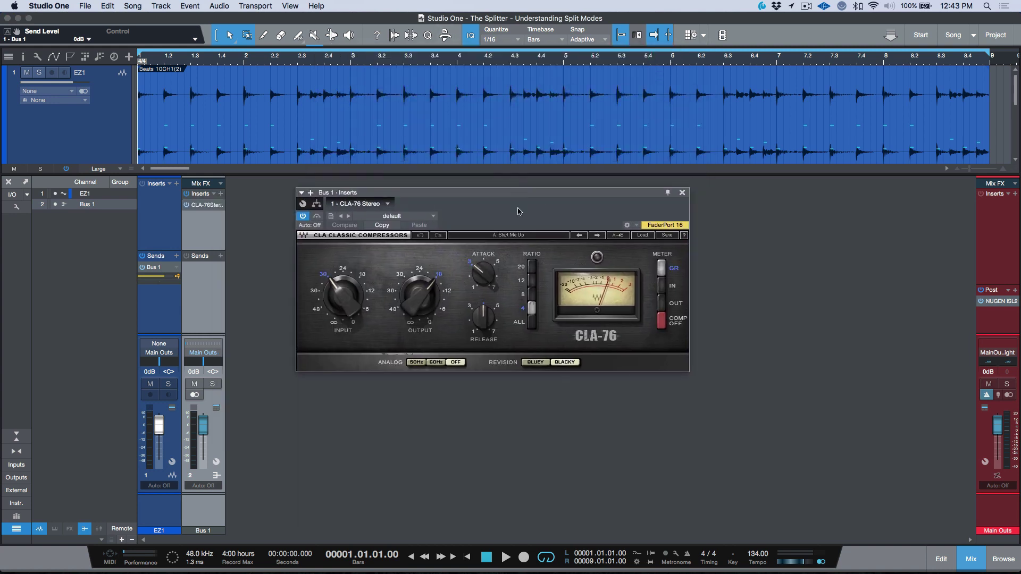
Set the compressor's attack and release to 7, its ratio to 12, and its revision to Bluey
{"action": "scroll", "coordinate": [484, 274], "scroll_direction": "up", "scroll_amount": 5}
{"action": "scroll", "coordinate": [488, 320], "scroll_direction": "up", "scroll_amount": 5}
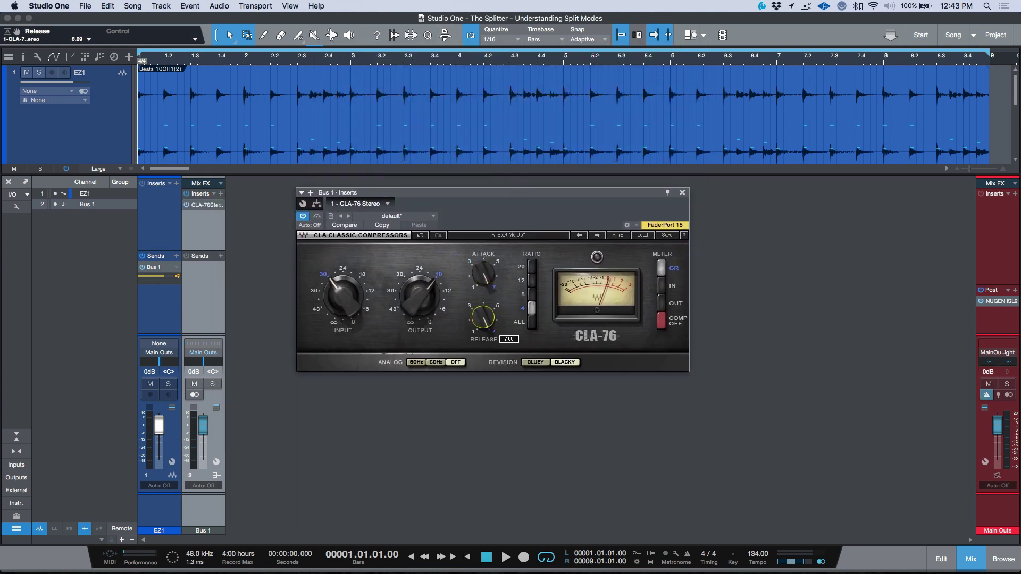
{"action": "left_click", "coordinate": [532, 280]}
{"action": "left_click", "coordinate": [537, 363]}
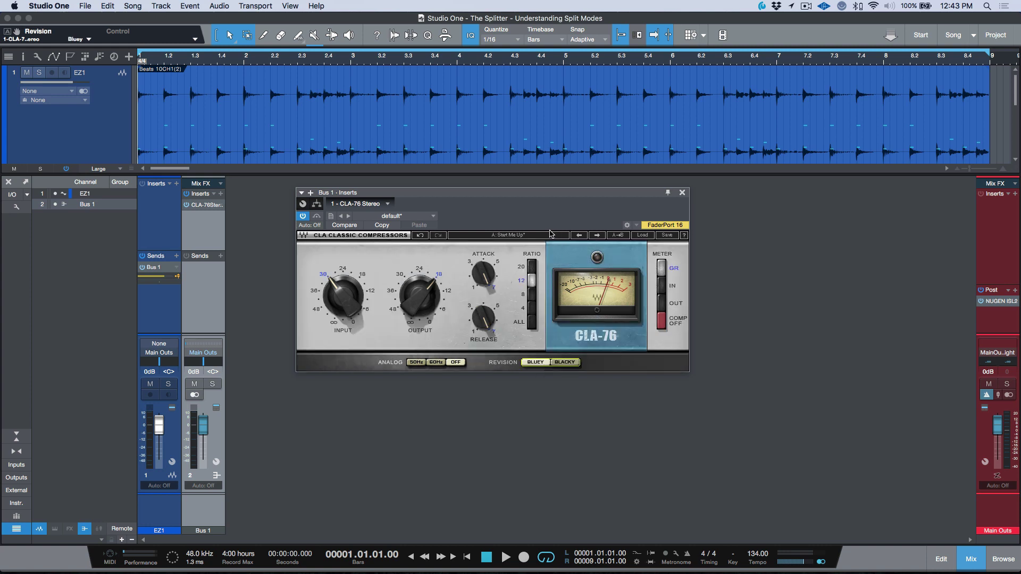
Solo Bus 1, audition the compressed signal, and raise the compressor's input to -26.8
{"action": "left_click", "coordinate": [213, 384]}
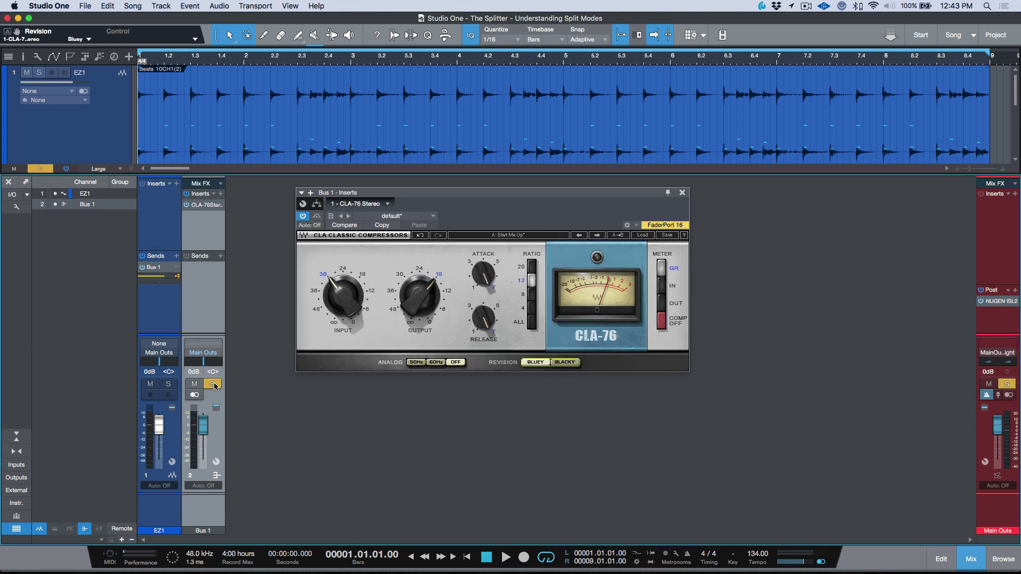
{"action": "key", "text": "space"}
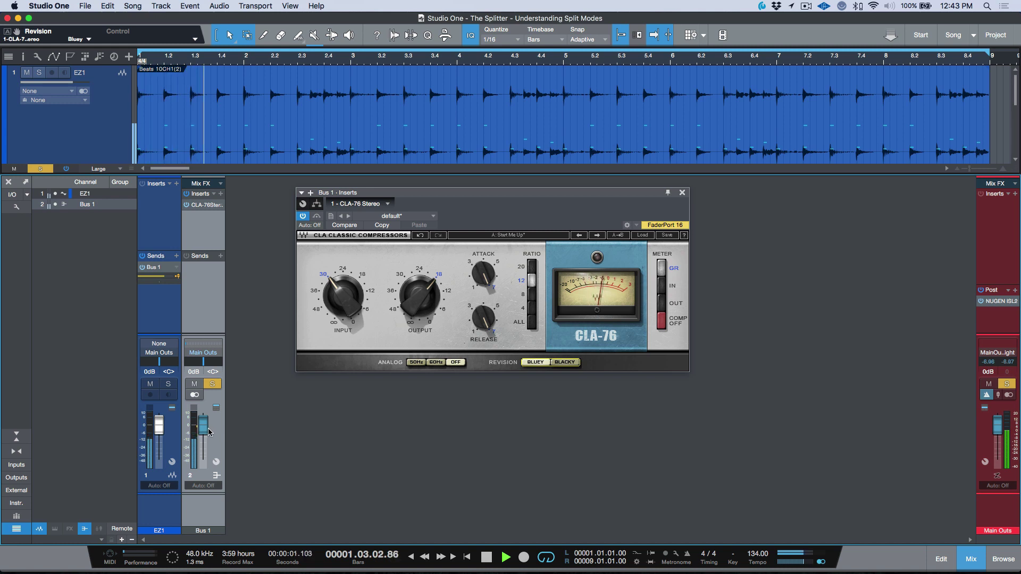
{"action": "key", "text": "space"}
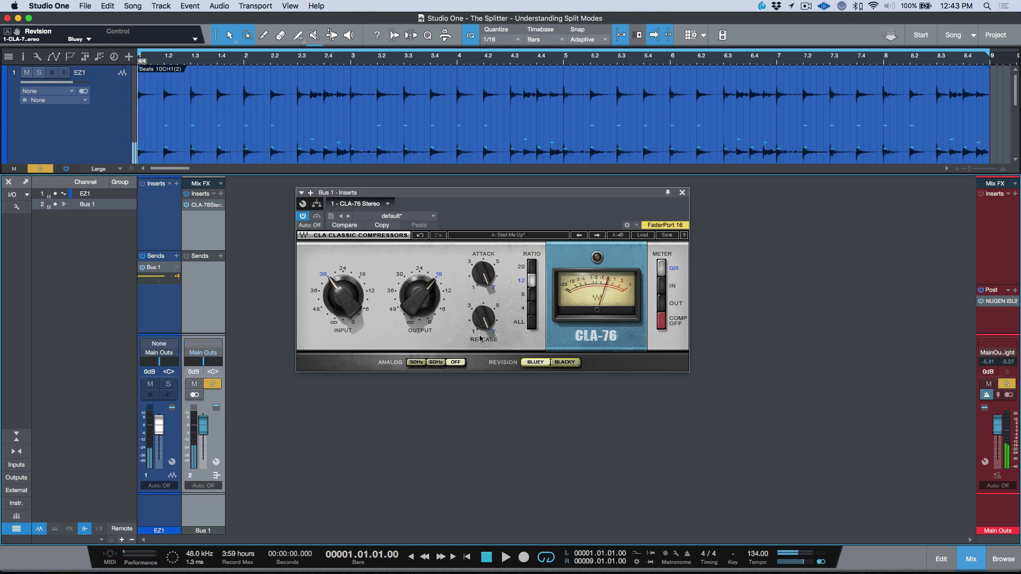
{"action": "mouse_move", "coordinate": [343, 296]}
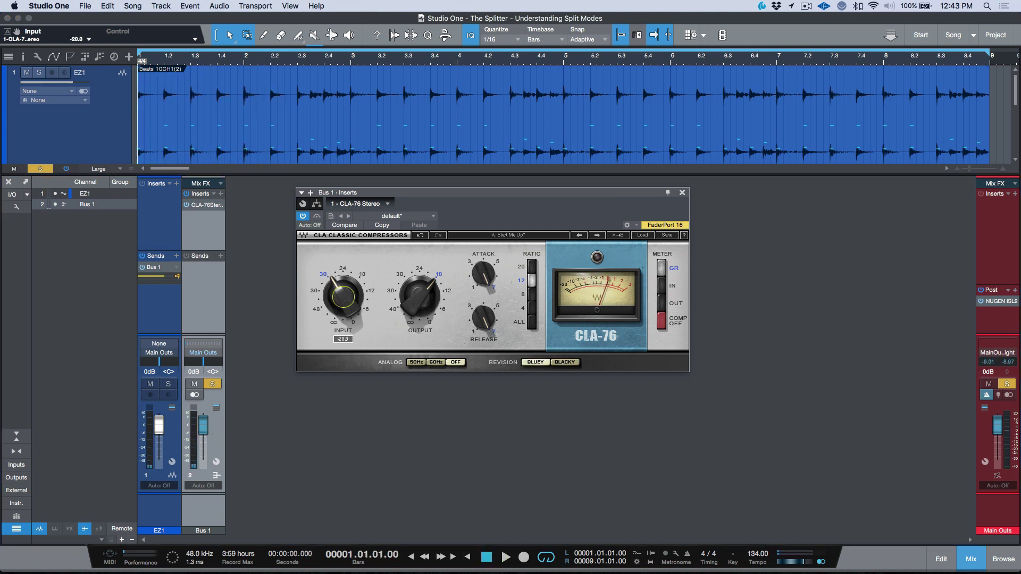
{"action": "left_click_drag", "start_coordinate": [343, 297], "coordinate": [354, 297]}
{"action": "key", "text": "space"}
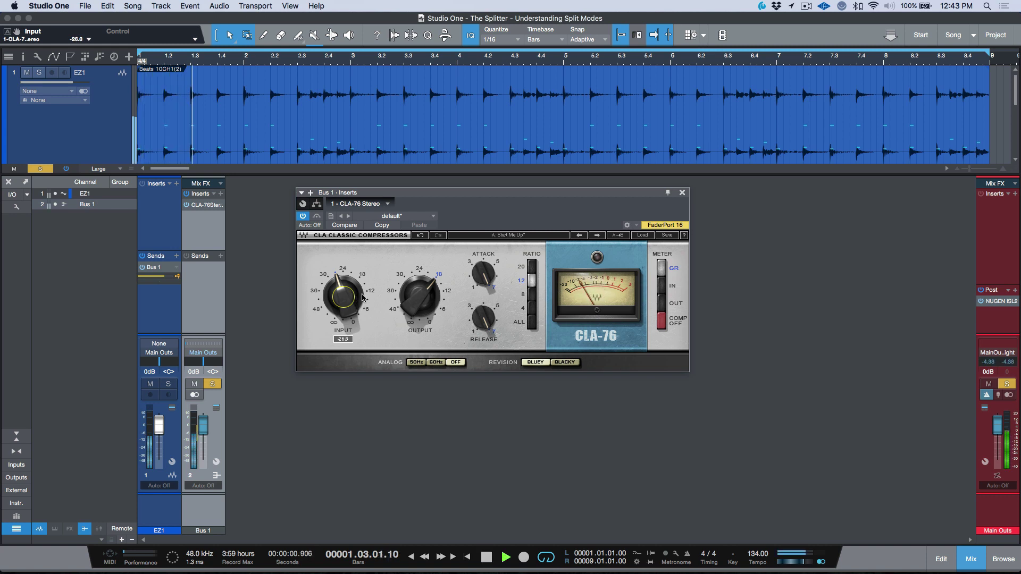
{"action": "key", "text": "space"}
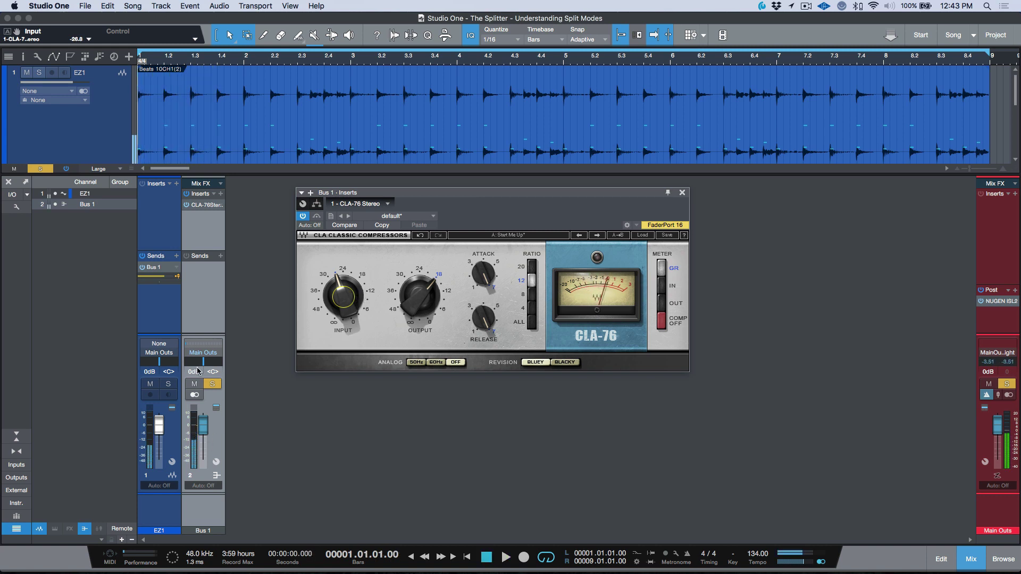
Audition EZ1 dry by soloing it with Bus 1 muted, and clear the solo and mute
{"action": "left_click", "coordinate": [169, 386]}
{"action": "left_click", "coordinate": [194, 384]}
{"action": "key", "text": "space"}
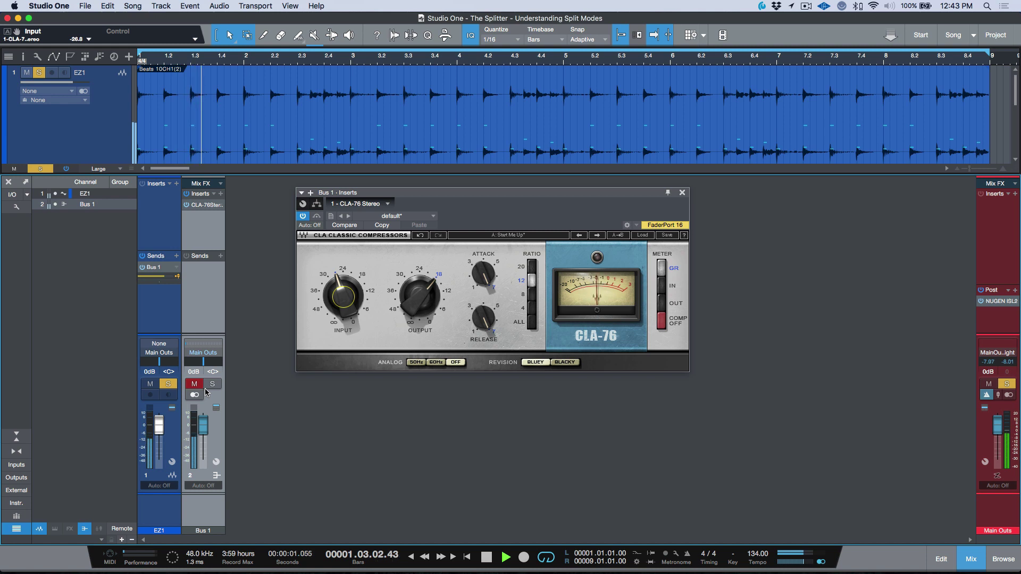
{"action": "left_click", "coordinate": [194, 384]}
{"action": "key", "text": "space"}
{"action": "left_click", "coordinate": [168, 384]}
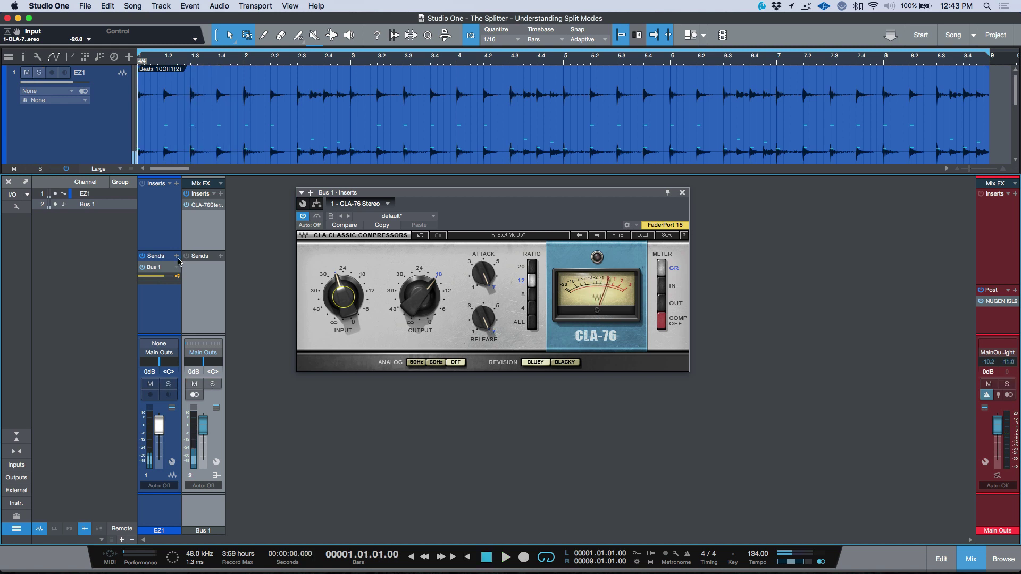
Compare playback with the EZ1 send to Bus 1 switched off and on
{"action": "left_click", "coordinate": [144, 268]}
{"action": "key", "text": "space"}
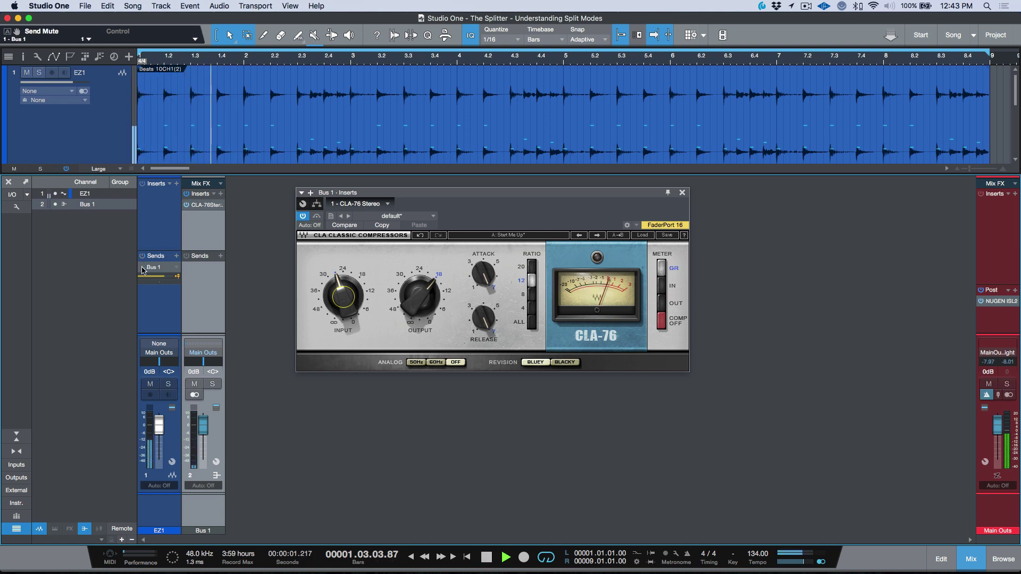
{"action": "left_click", "coordinate": [144, 267]}
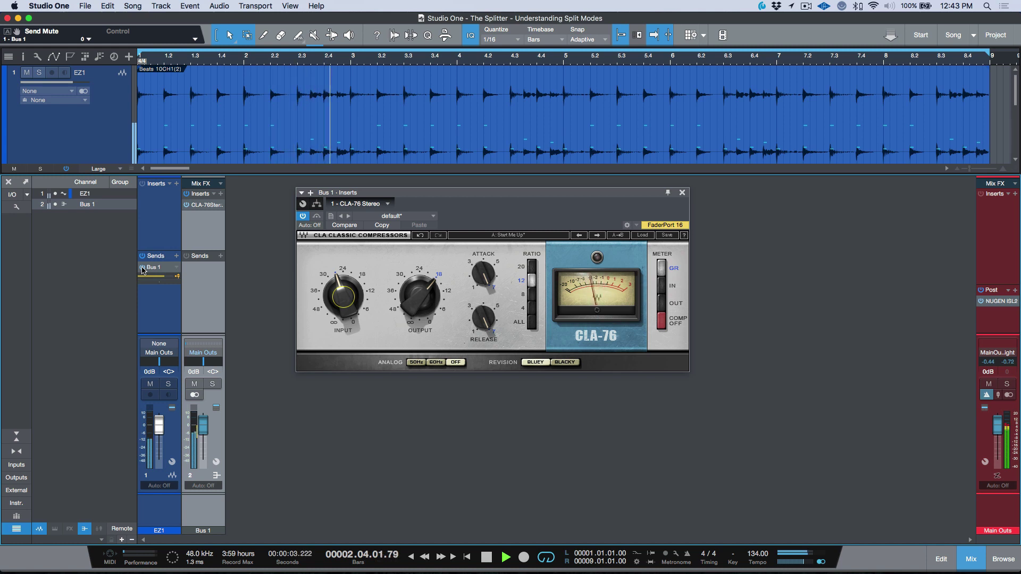
{"action": "left_click", "coordinate": [143, 268]}
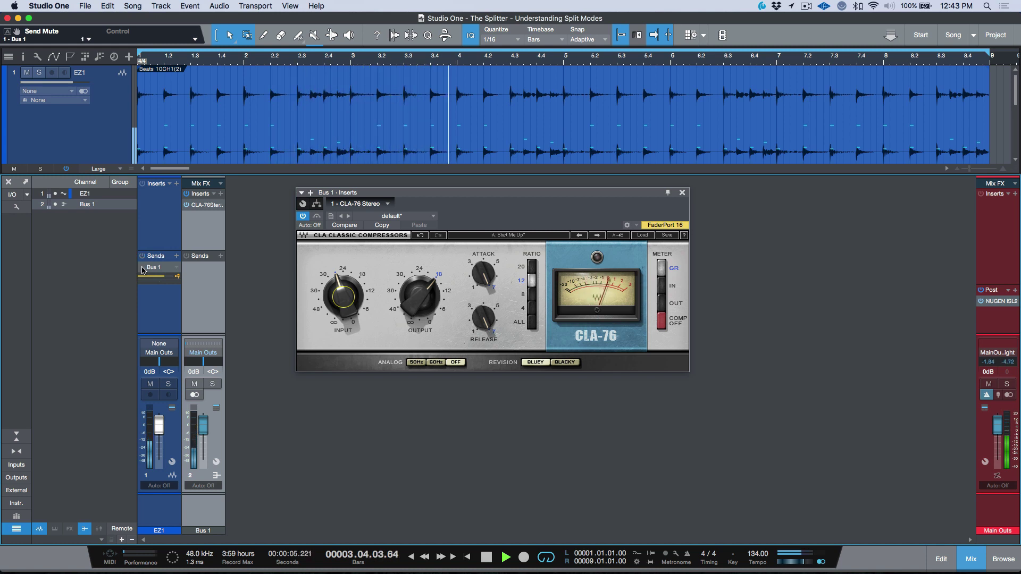
{"action": "key", "text": "space"}
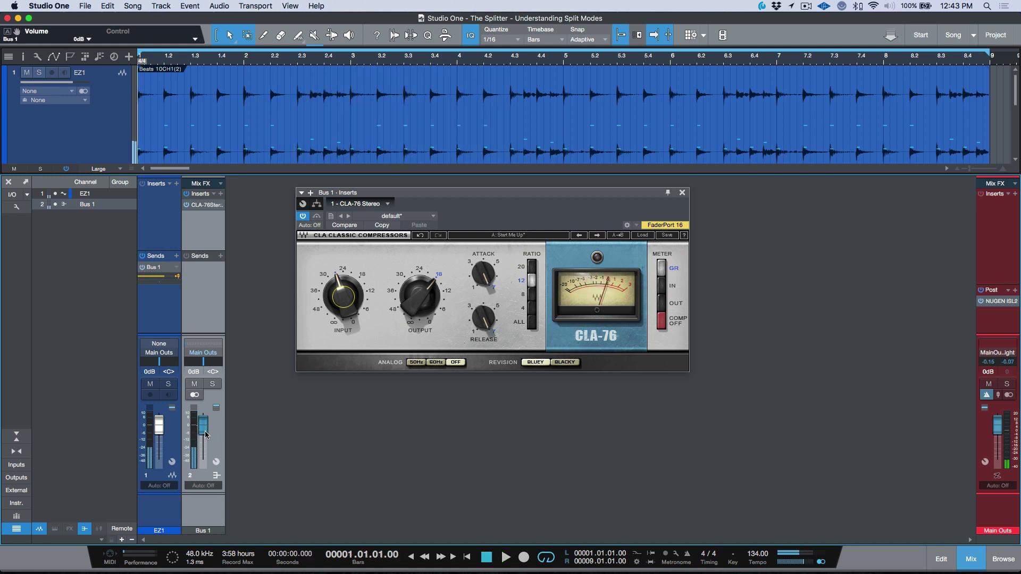
Pull the Bus 1 fader down to silence, blend it back in to -9.2 dB during playback, and close the compressor window
{"action": "left_click_drag", "start_coordinate": [205, 434], "coordinate": [204, 463]}
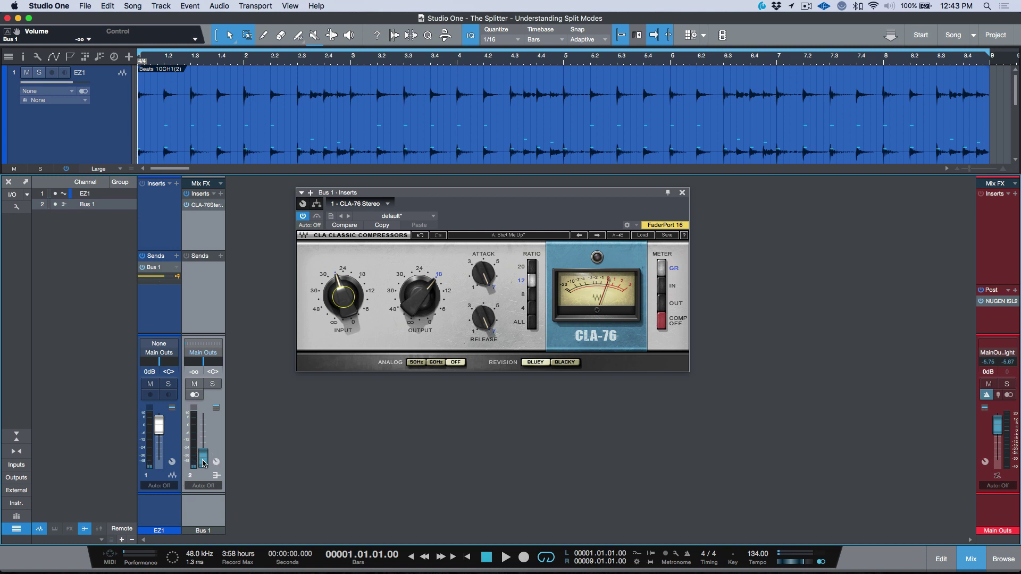
{"action": "key", "text": "space"}
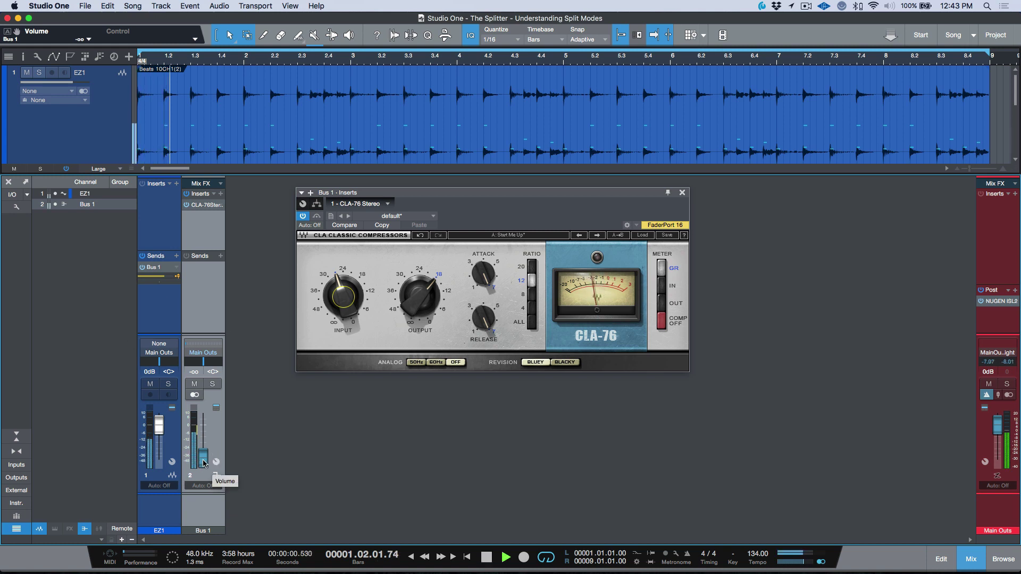
{"action": "mouse_move", "coordinate": [204, 463]}
{"action": "left_mouse_down"}
{"action": "mouse_move", "coordinate": [207, 439]}
{"action": "mouse_move", "coordinate": [208, 457]}
{"action": "left_mouse_up"}
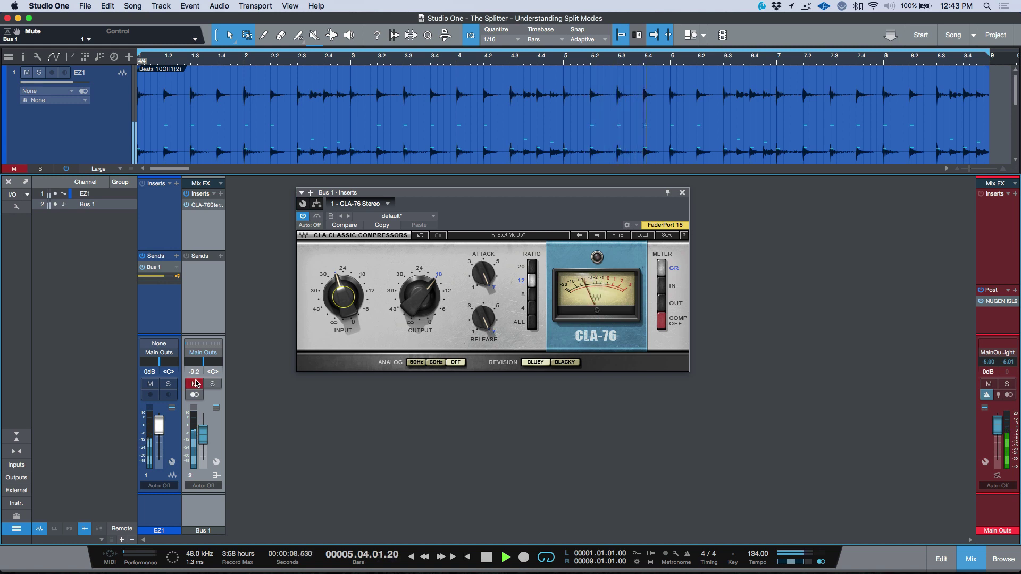
{"action": "key", "text": "space"}
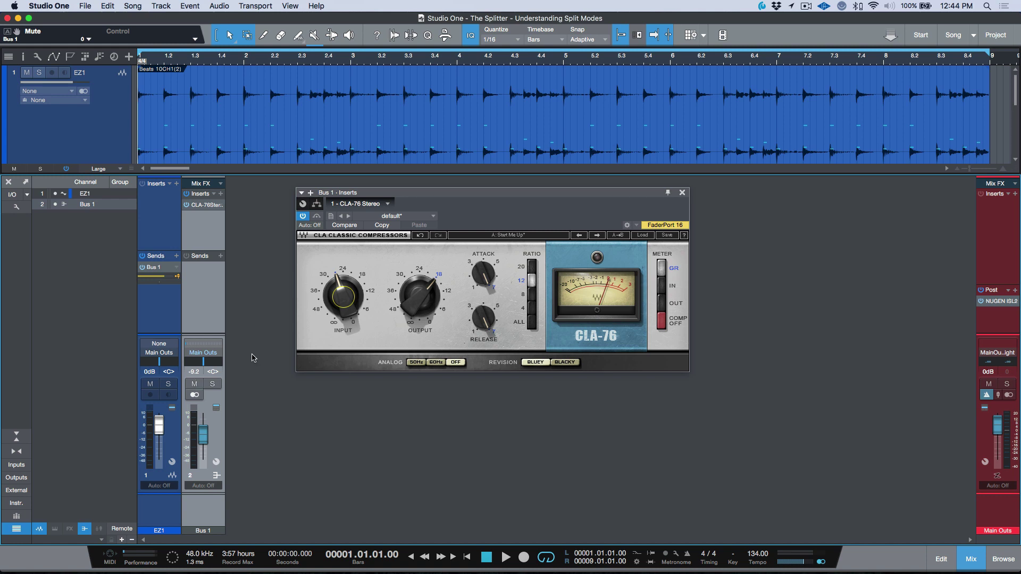
{"action": "left_click", "coordinate": [683, 193]}
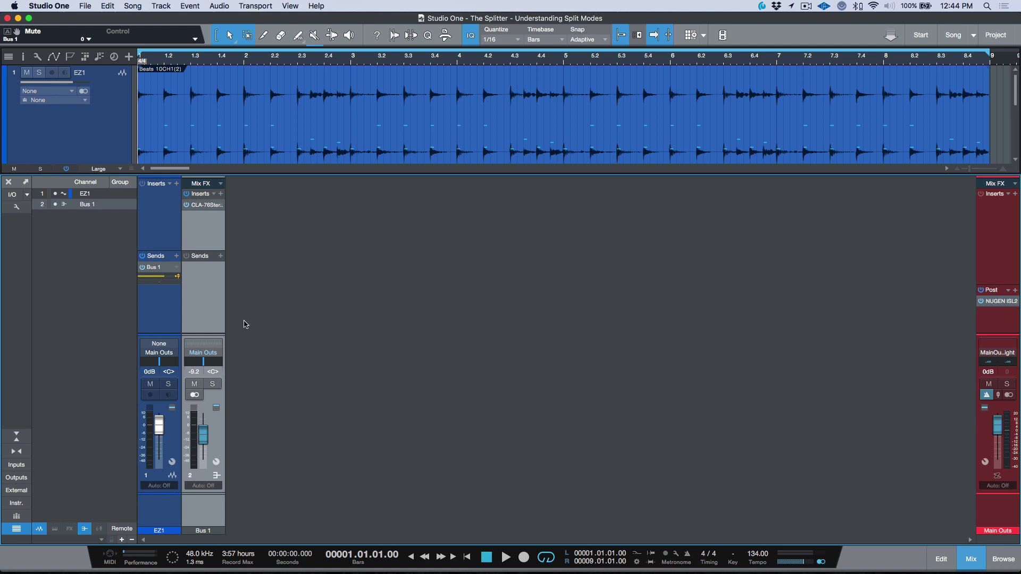
Lower the EZ1 channel volume to about -11.2 dB
{"action": "left_click_drag", "start_coordinate": [160, 425], "coordinate": [161, 439]}
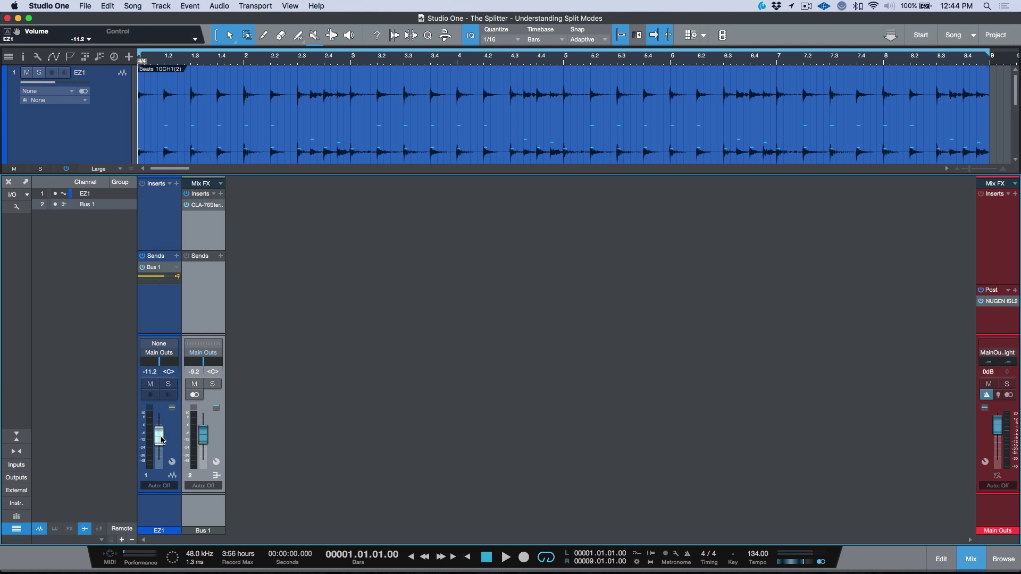
Reset the EZ1 volume to 0 dB, open its insert routing view with a two-way Splitter, and close the extra inserts window
{"action": "left_click", "coordinate": [160, 437], "text": "alt"}
{"action": "left_click", "coordinate": [171, 461]}
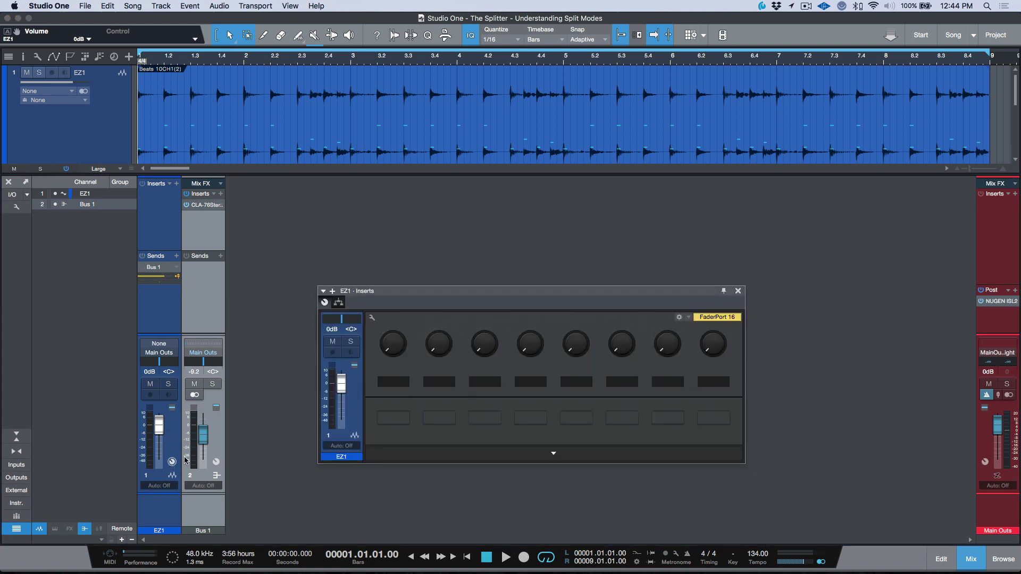
{"action": "left_click", "coordinate": [338, 302]}
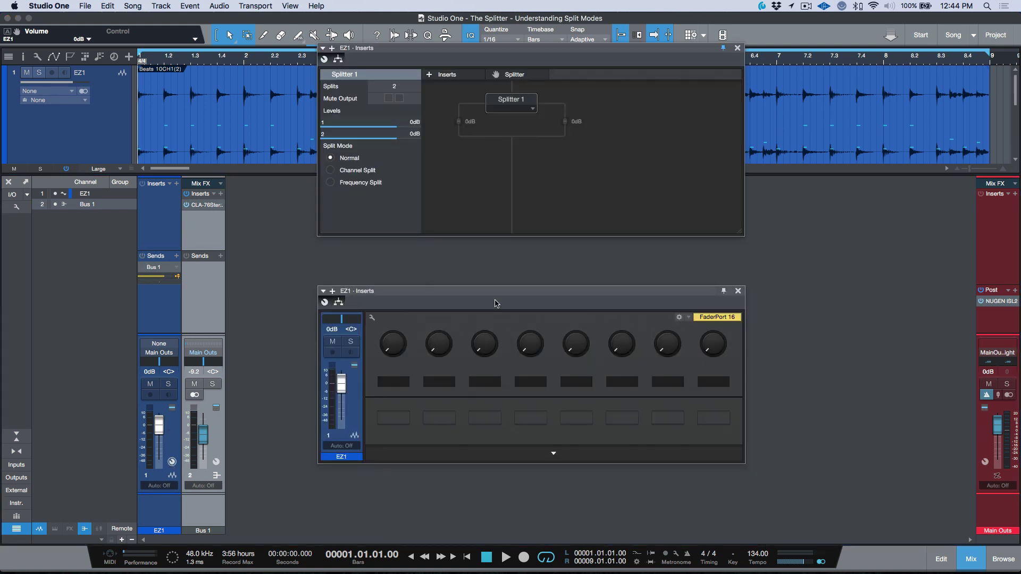
{"action": "left_click", "coordinate": [738, 291]}
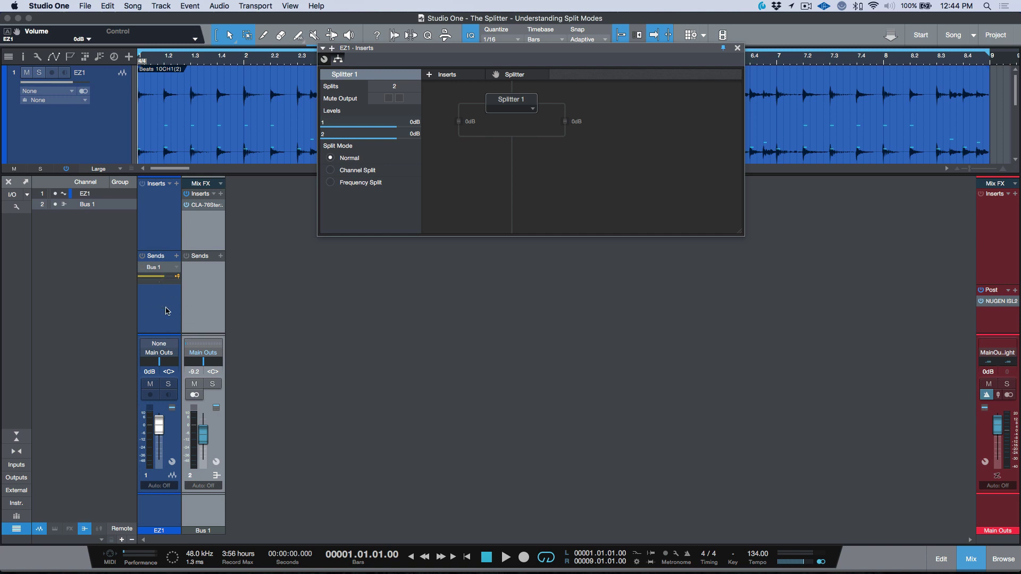
Try 5 splits on the Splitter and set the number of splits back to 2
{"action": "left_click", "coordinate": [395, 86]}
{"action": "type", "text": "5"}
{"action": "key", "text": "Return"}
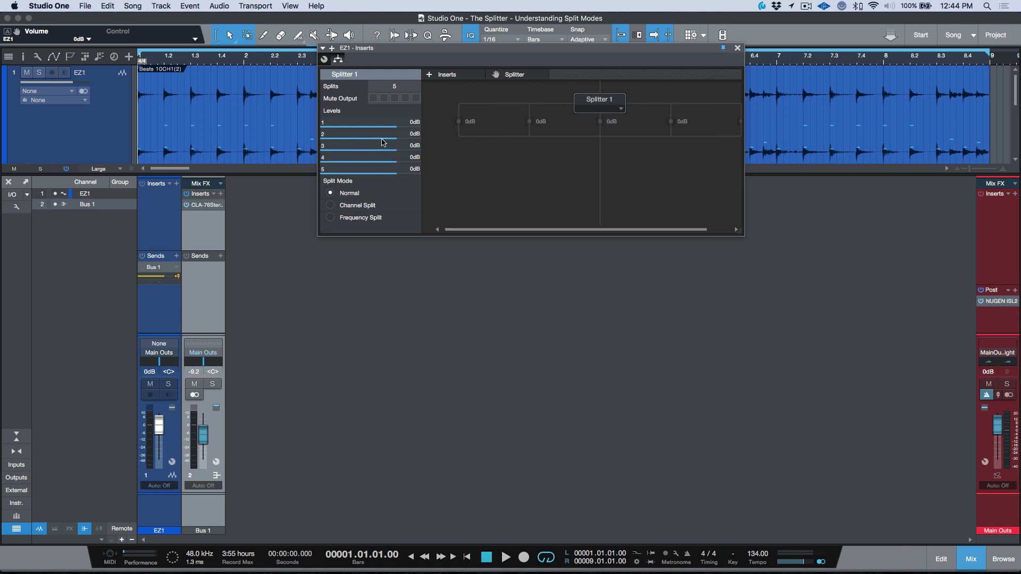
{"action": "double_click", "coordinate": [395, 87]}
{"action": "key", "text": "Return"}
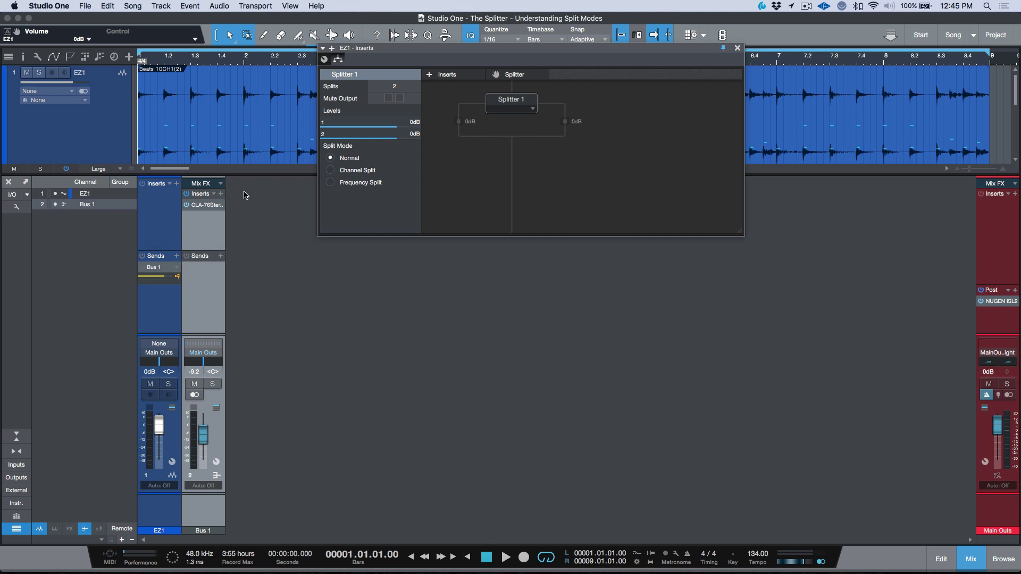
Copy the CLA-76 compressor from Bus 1 into the Splitter's second branch and open the Bus 1 compressor below the routing view
{"action": "left_click_drag", "start_coordinate": [206, 205], "coordinate": [571, 125]}
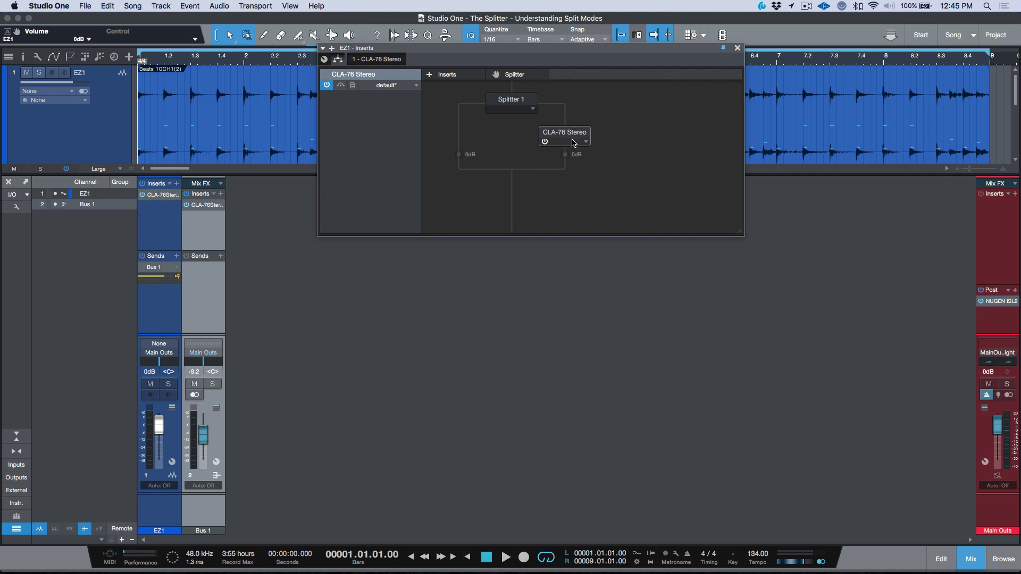
{"action": "left_click", "coordinate": [510, 103]}
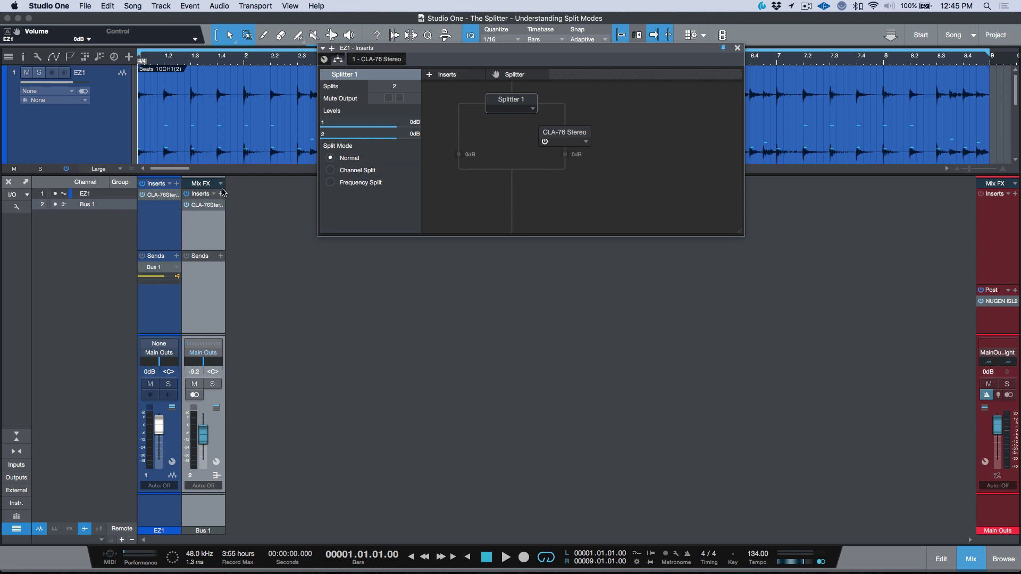
{"action": "double_click", "coordinate": [202, 206]}
{"action": "left_click_drag", "start_coordinate": [578, 201], "coordinate": [613, 246]}
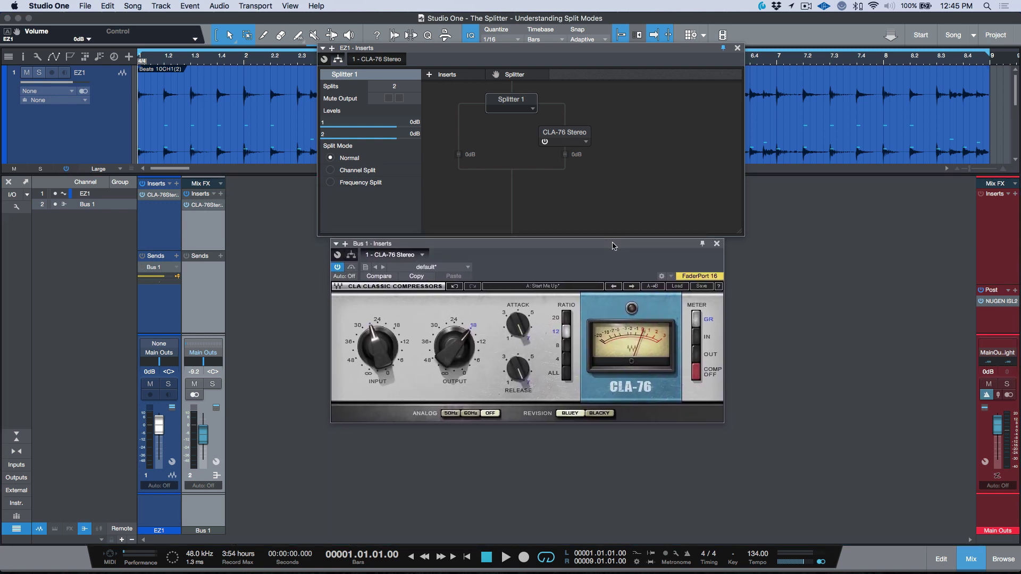
Lower the Splitter's second branch level to about -7.4 dB and raise the Bus 1 fader to about -4.9 dB
{"action": "left_click", "coordinate": [566, 156]}
{"action": "left_click_drag", "start_coordinate": [565, 179], "coordinate": [582, 205]}
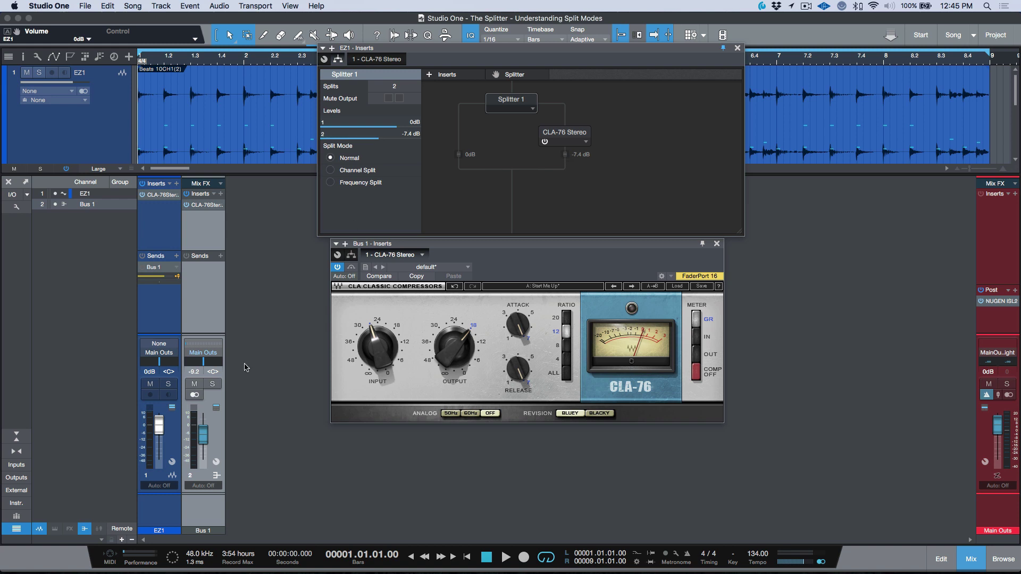
{"action": "left_click_drag", "start_coordinate": [206, 439], "coordinate": [209, 430]}
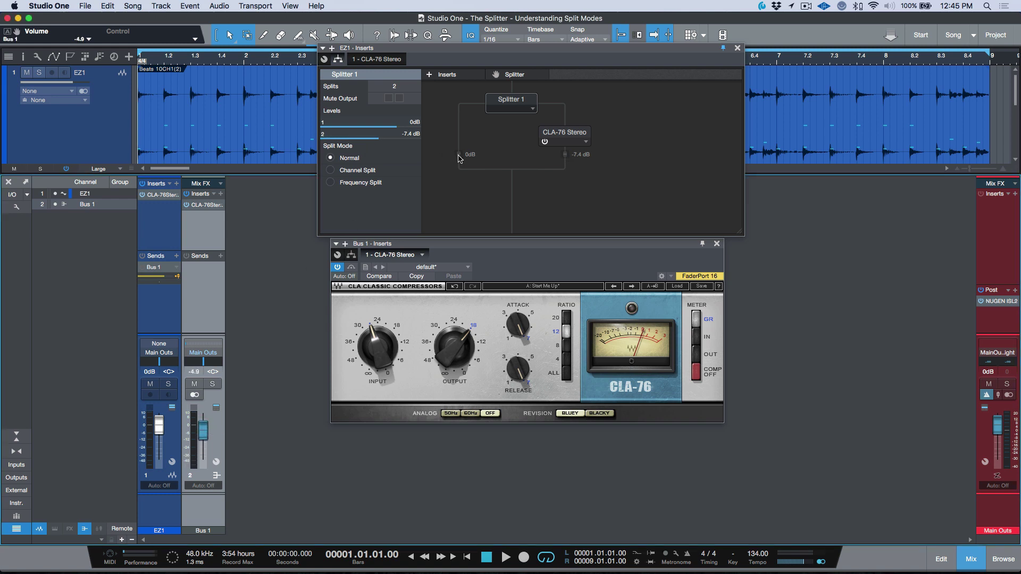
Try out the level control of the Splitter's first branch and the EZ1 channel fader, returning both to 0 dB
{"action": "left_click_drag", "start_coordinate": [459, 158], "coordinate": [459, 177]}
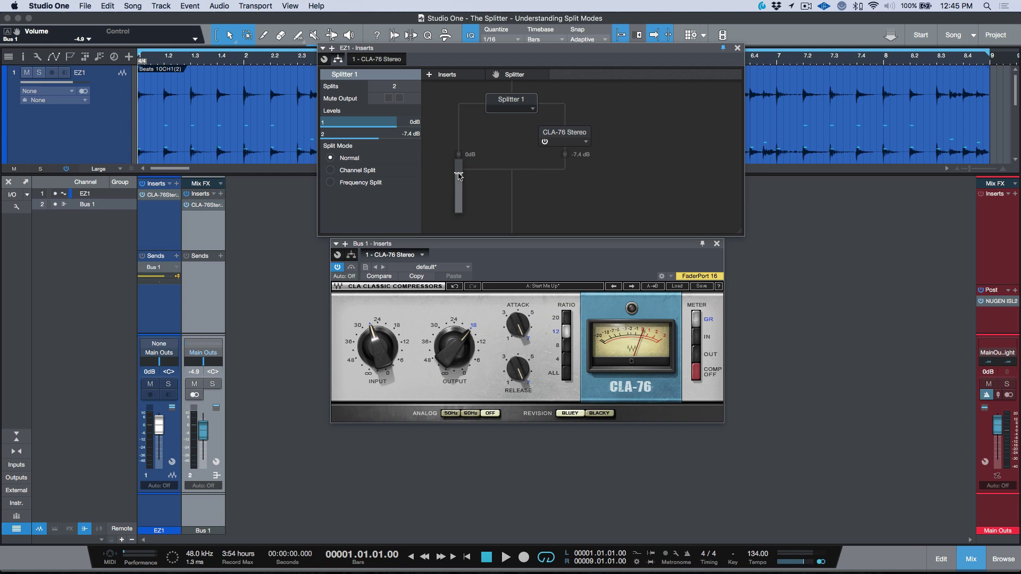
{"action": "left_click_drag", "start_coordinate": [459, 176], "coordinate": [459, 176]}
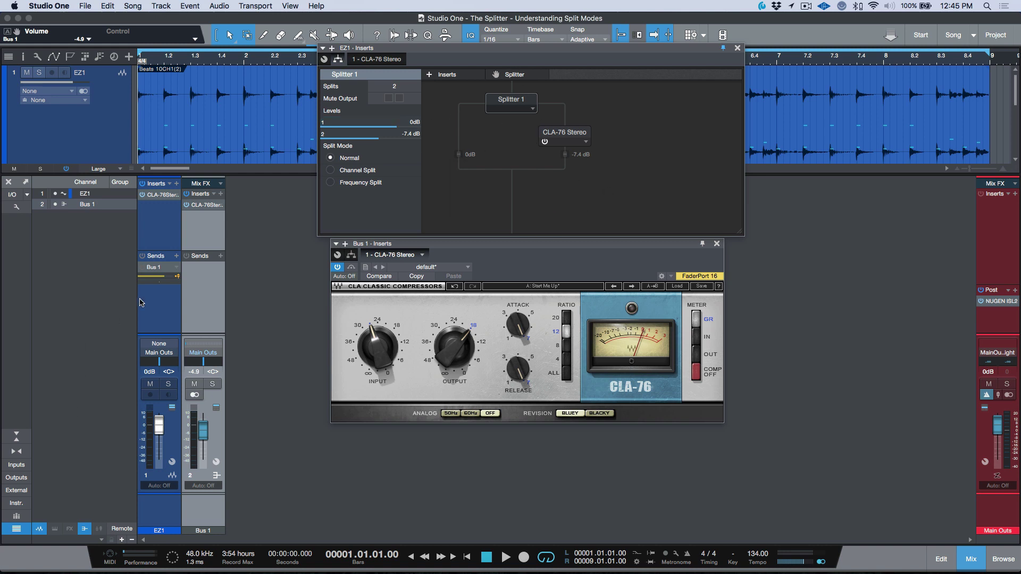
{"action": "left_click_drag", "start_coordinate": [163, 426], "coordinate": [155, 435]}
{"action": "left_click", "coordinate": [159, 433], "text": "alt"}
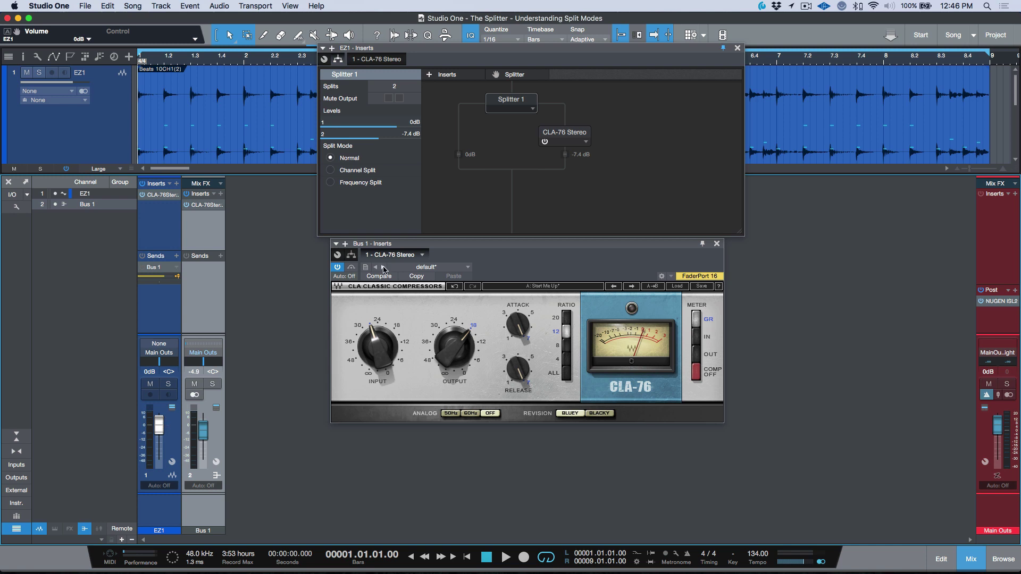
Reset the Splitter's second branch level to 0 dB and try out the output mutes
{"action": "left_click", "coordinate": [394, 138], "text": "alt"}
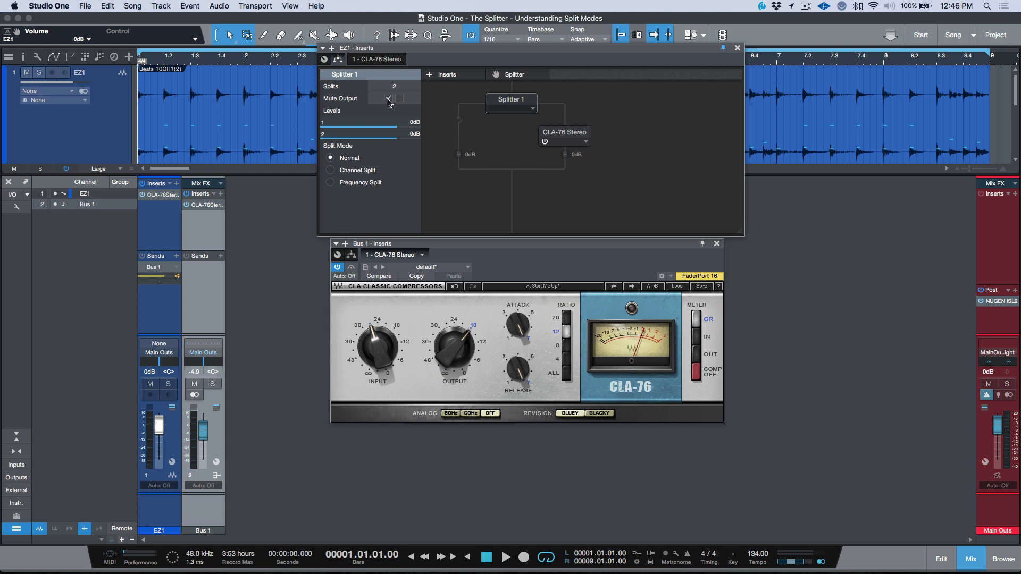
{"action": "left_click", "coordinate": [399, 100]}
Pull the second branch's level down to silence and blend the compressed signal in to about -3.1 dB during playback
{"action": "left_click_drag", "start_coordinate": [396, 137], "coordinate": [279, 144]}
{"action": "mouse_move", "coordinate": [566, 158]}
{"action": "left_mouse_down"}
{"action": "mouse_move", "coordinate": [566, 186]}
{"action": "mouse_move", "coordinate": [580, 107]}
{"action": "mouse_move", "coordinate": [566, 196]}
{"action": "mouse_move", "coordinate": [607, 145]}
{"action": "mouse_move", "coordinate": [582, 223]}
{"action": "mouse_move", "coordinate": [581, 148]}
{"action": "left_mouse_up"}
{"action": "key", "text": "space"}
{"action": "left_click_drag", "start_coordinate": [346, 137], "coordinate": [402, 137]}
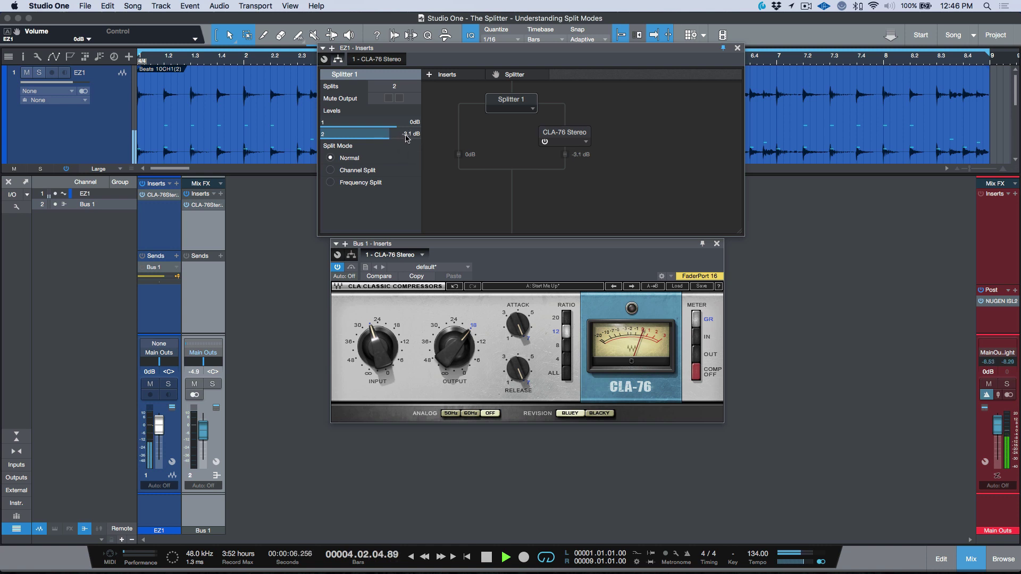
{"action": "key", "text": "space"}
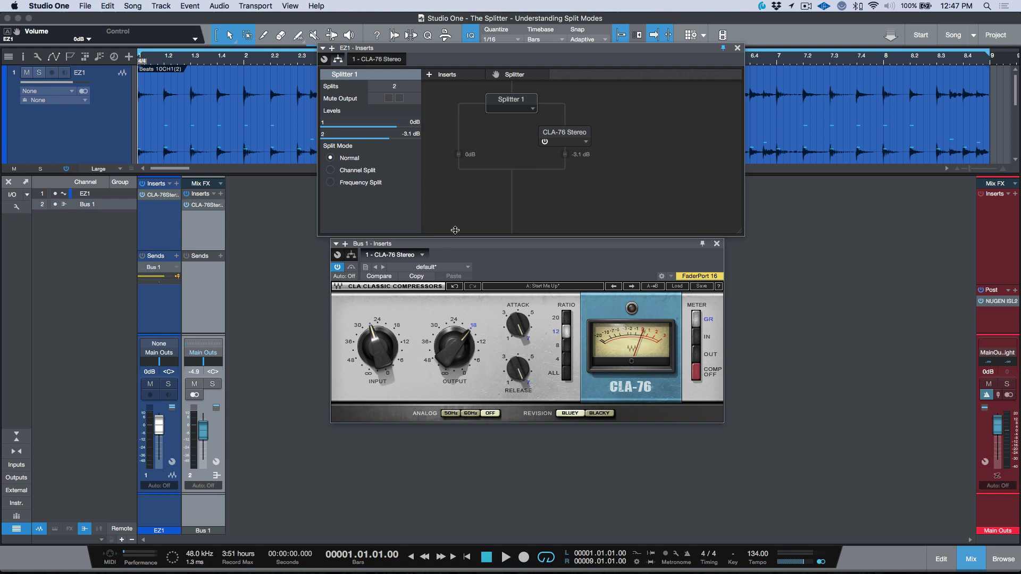
Compare playback with the Splitter's compressed second branch muted and unmuted
{"action": "key", "text": "space"}
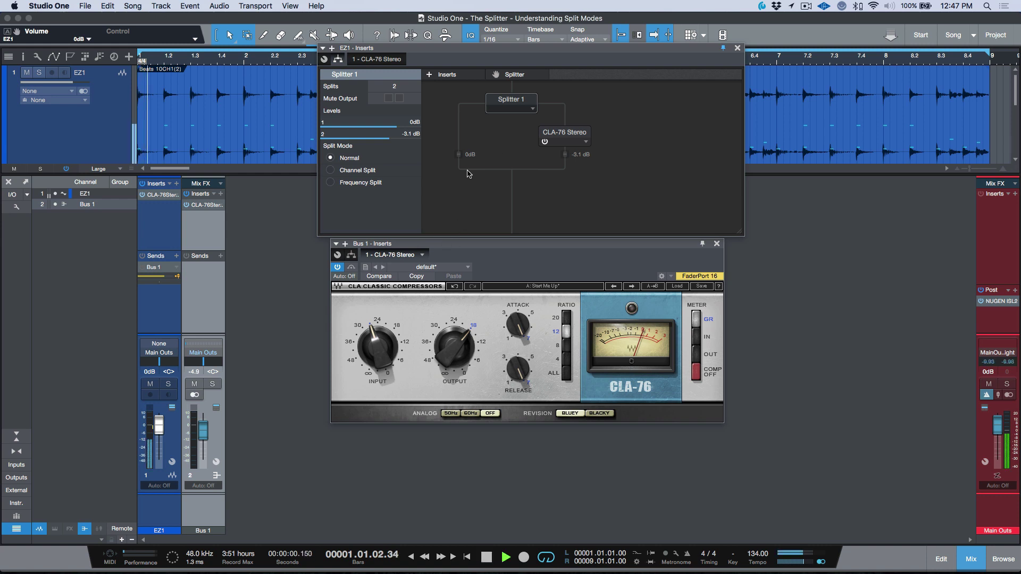
{"action": "left_click", "coordinate": [399, 99]}
{"action": "left_click", "coordinate": [400, 98]}
{"action": "key", "text": "space"}
Bypass the CLA-76 in the Splitter's second branch and switch the Splitter to Channel Split mode
{"action": "left_click", "coordinate": [544, 142]}
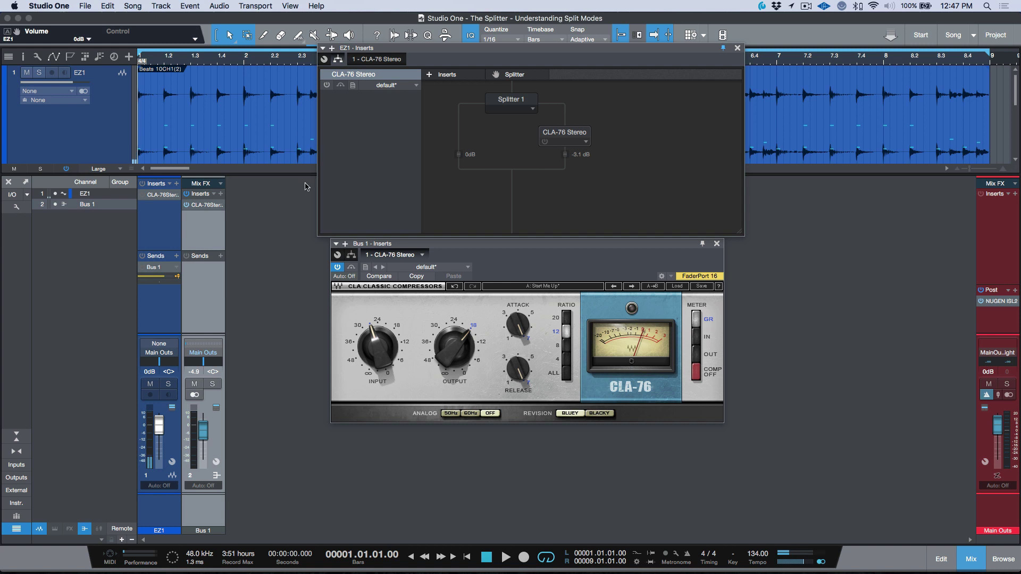
{"action": "left_click", "coordinate": [515, 99]}
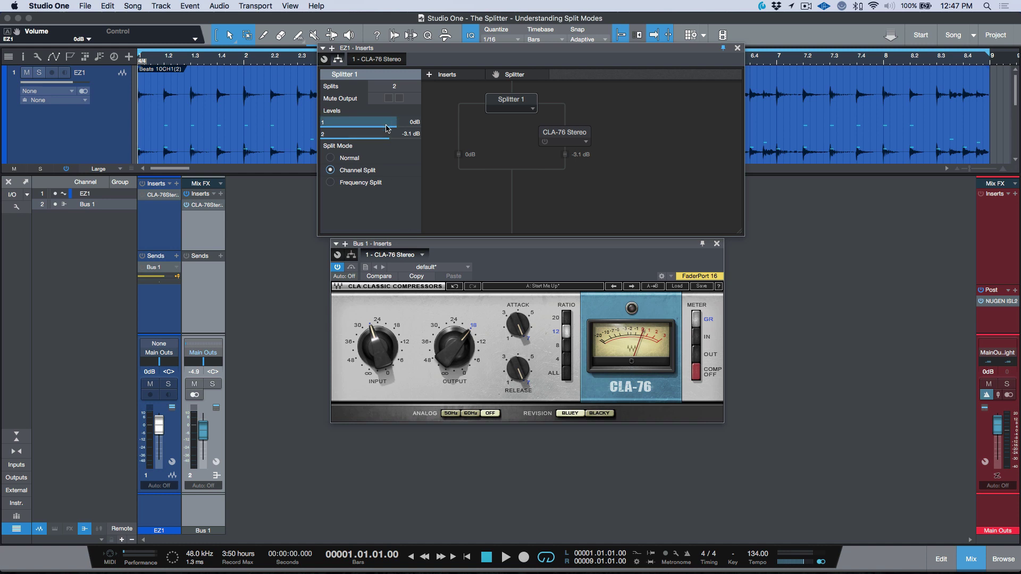
Lower the Channel Split levels to about -7.3 dB and -18.3 dB during playback, and reset both to 0 dB
{"action": "mouse_move", "coordinate": [391, 138]}
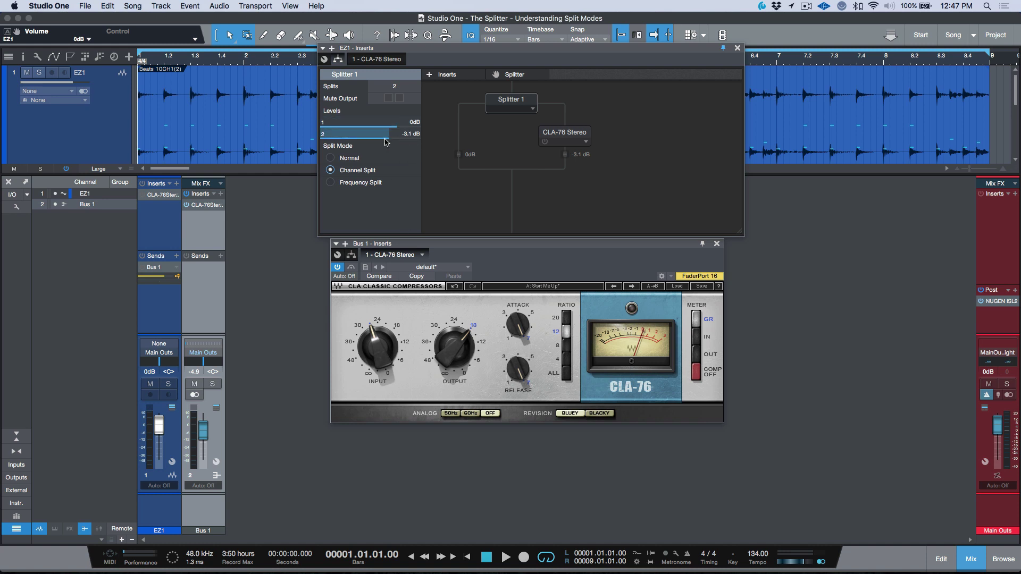
{"action": "left_click_drag", "start_coordinate": [391, 138], "coordinate": [356, 141]}
{"action": "key", "text": "space"}
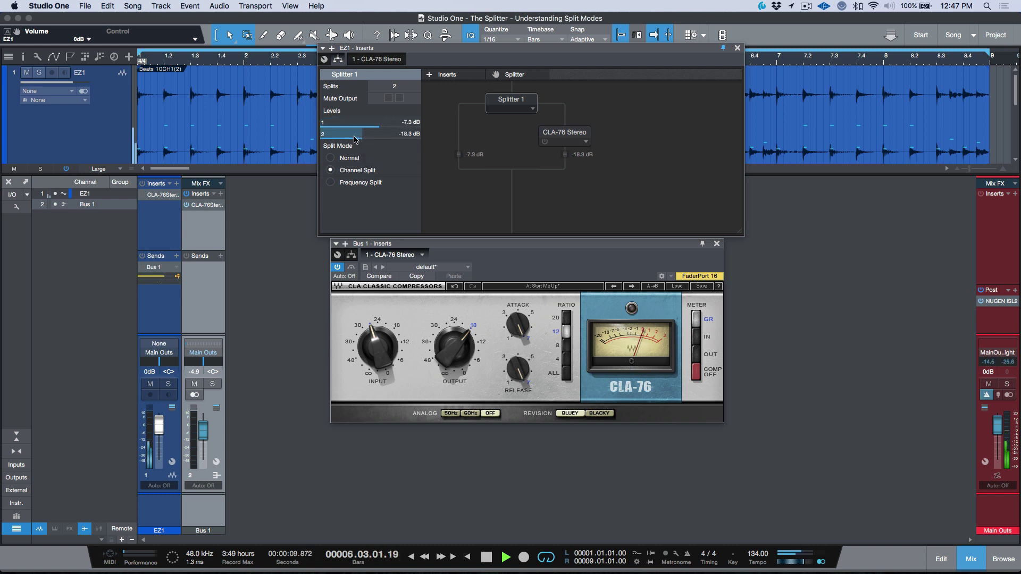
{"action": "key", "text": "space"}
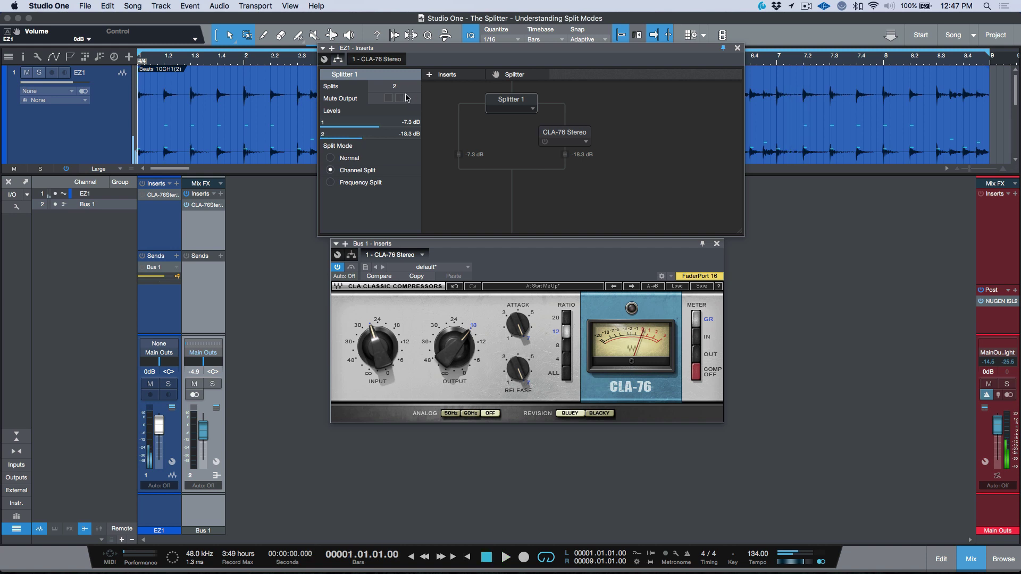
{"action": "left_click", "coordinate": [390, 124], "text": "alt"}
{"action": "left_click", "coordinate": [389, 135], "text": "alt"}
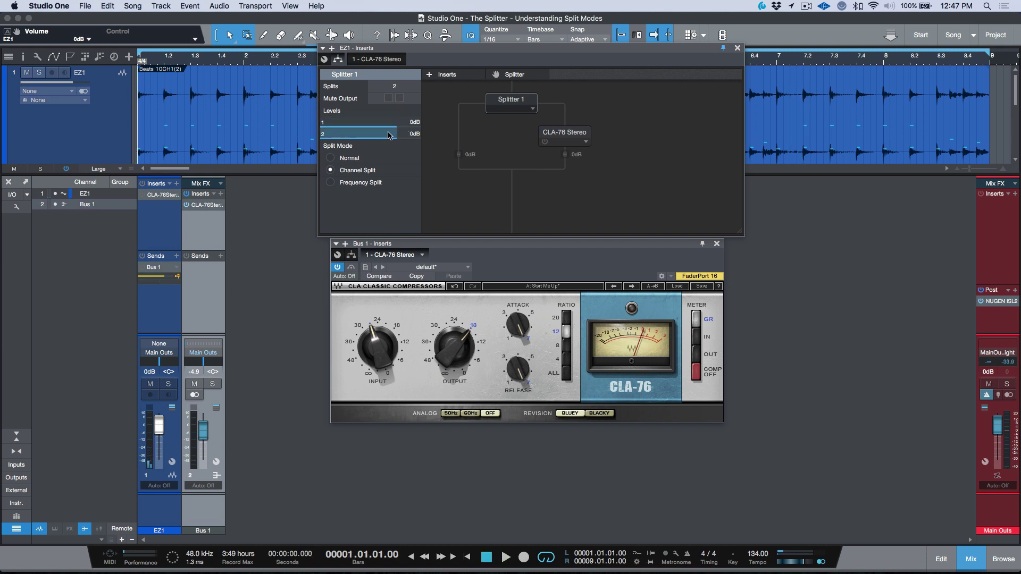
Audition each side of the Channel Split by muting the two outputs in turn during playback, and unmute both
{"action": "left_click", "coordinate": [400, 98]}
{"action": "key", "text": "space"}
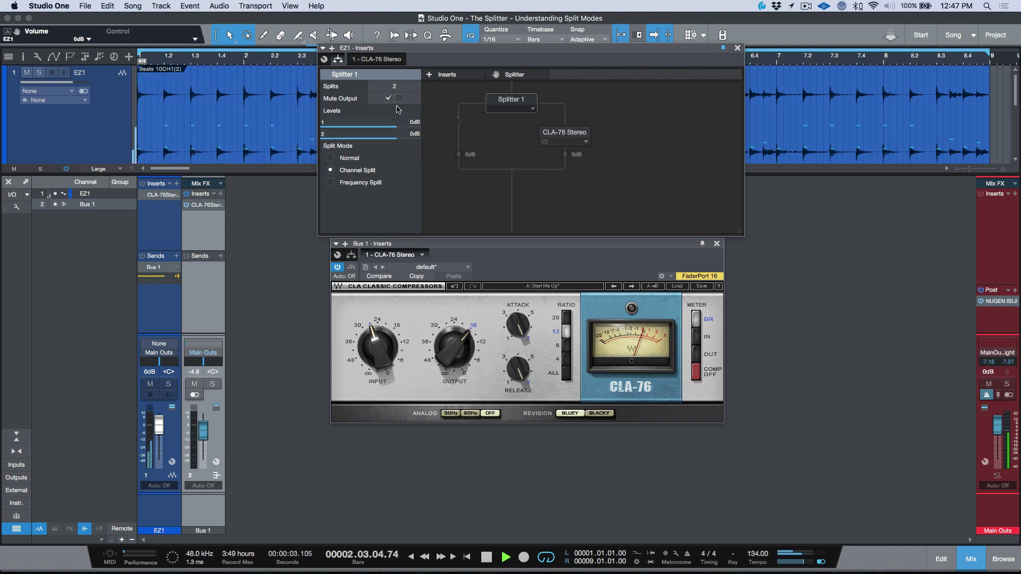
{"action": "left_click", "coordinate": [388, 99]}
{"action": "left_click", "coordinate": [399, 98]}
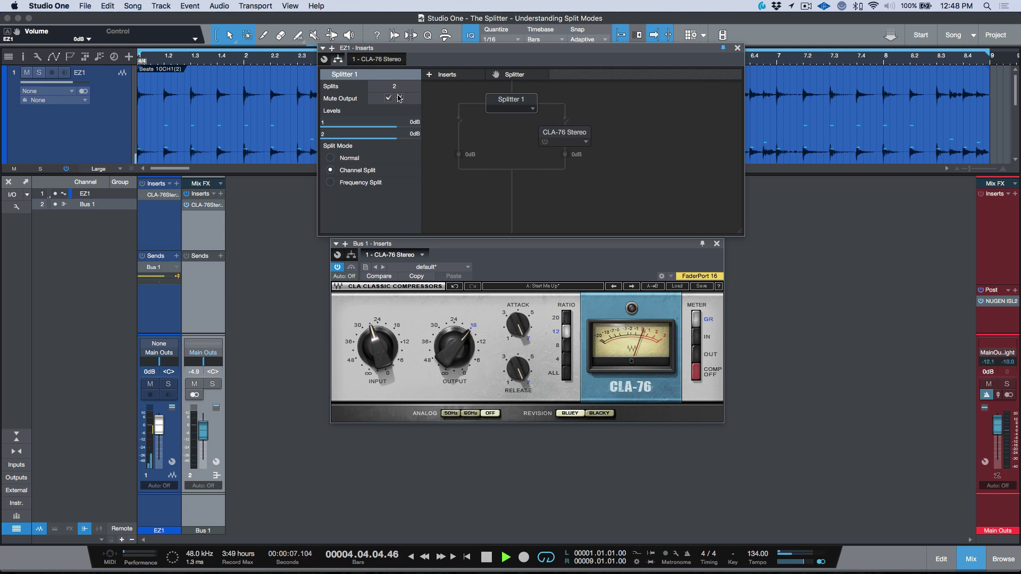
{"action": "left_click", "coordinate": [388, 98]}
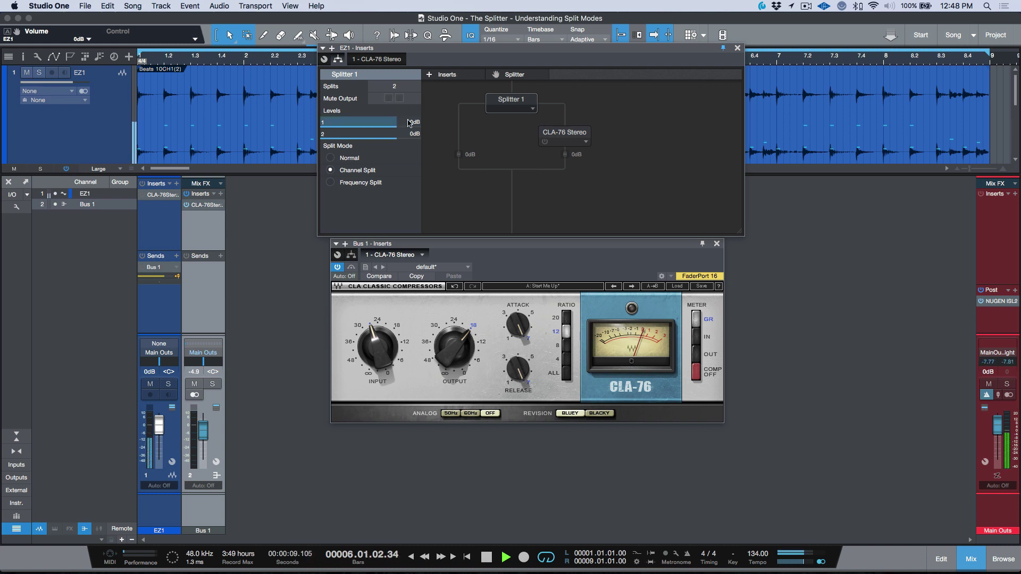
{"action": "key", "text": "space"}
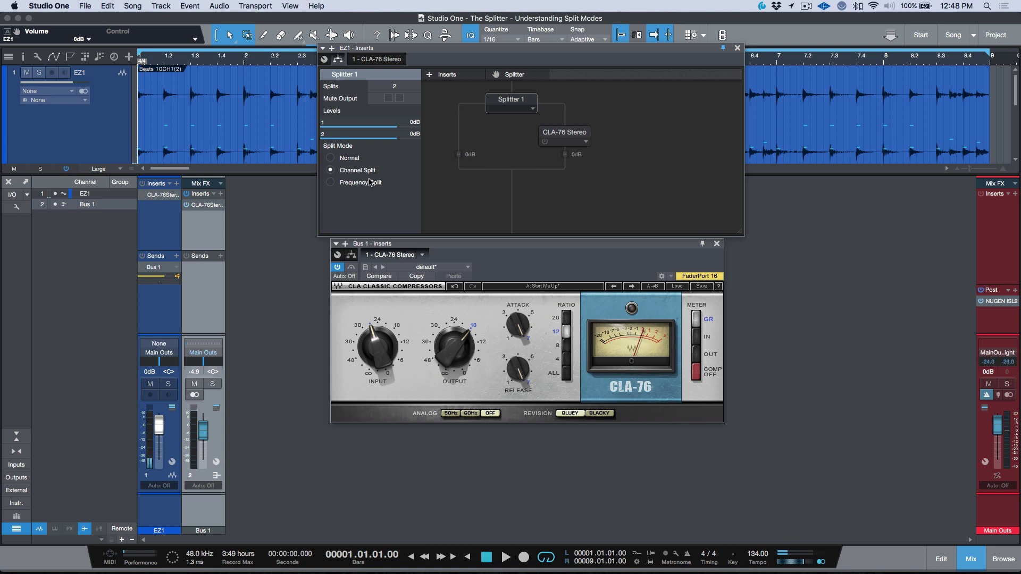
Set the Splitter to Frequency Split with 3 splits, close the Bus 1 compressor and enlarge the routing window
{"action": "left_click", "coordinate": [330, 182]}
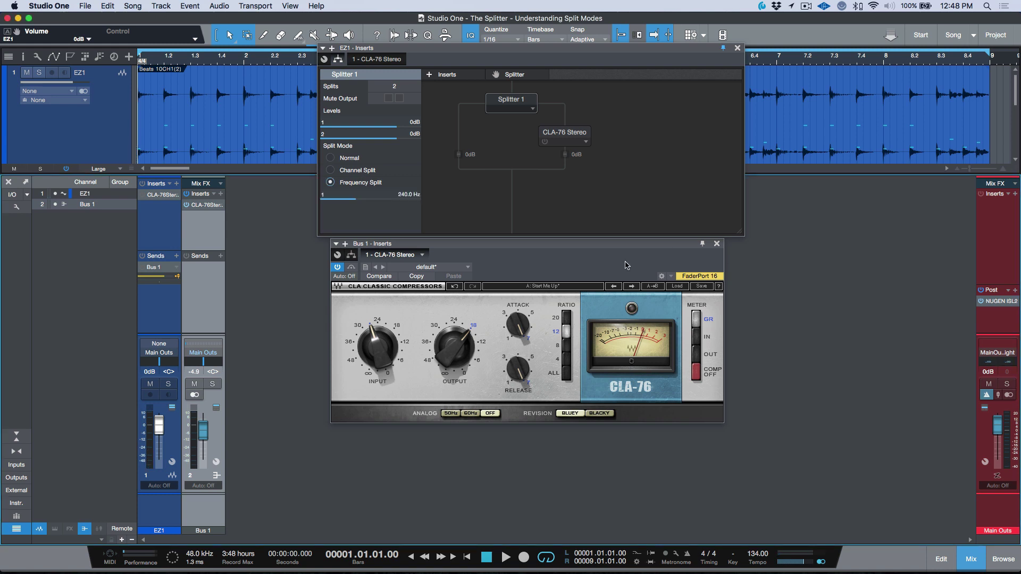
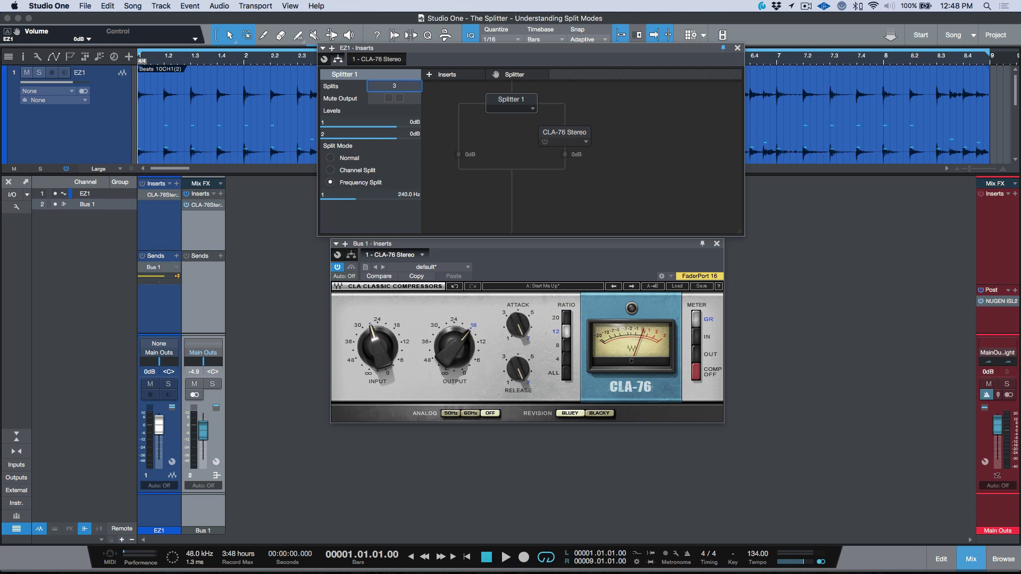
{"action": "key", "text": "Return"}
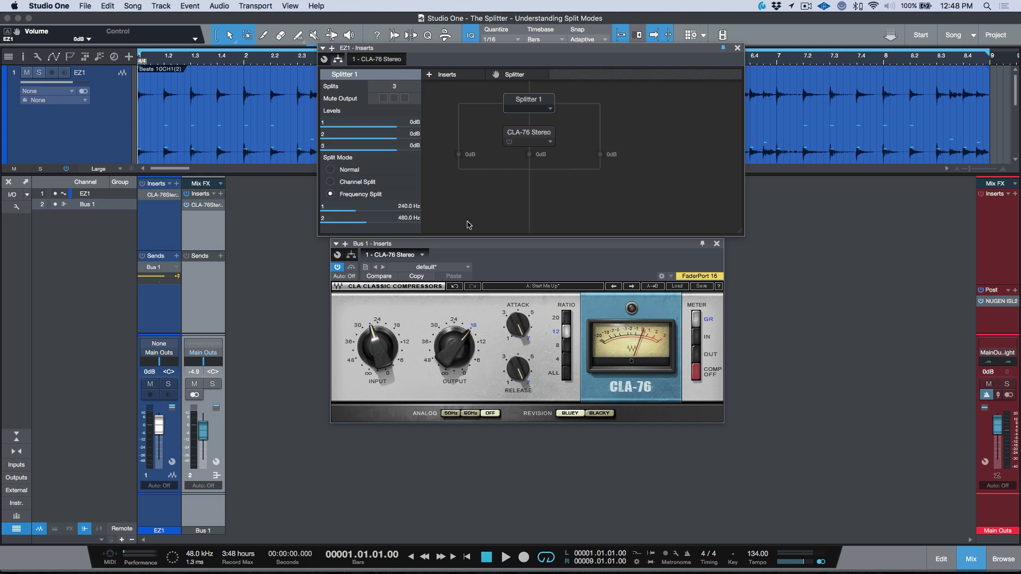
{"action": "left_click", "coordinate": [717, 243]}
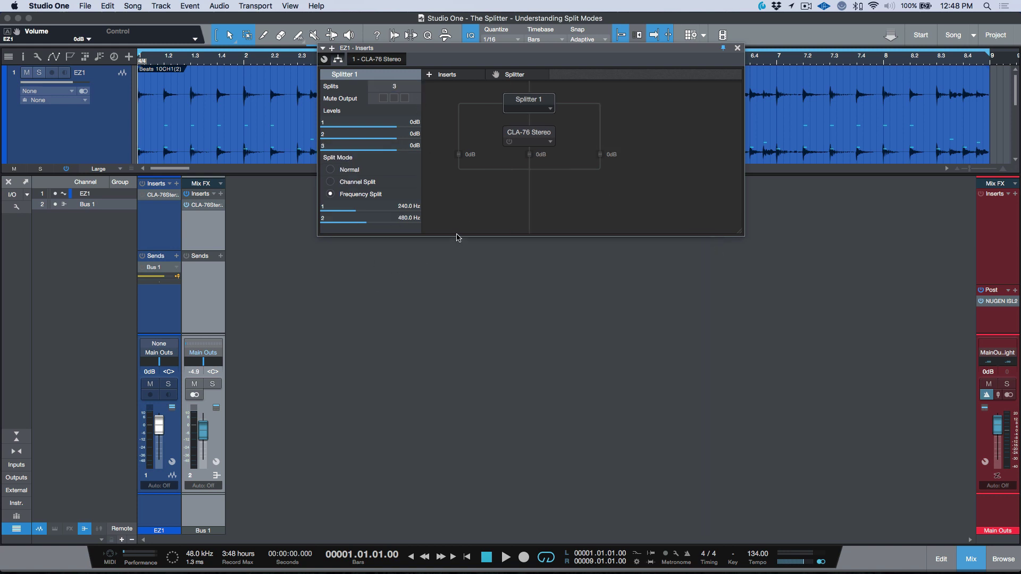
{"action": "left_click_drag", "start_coordinate": [458, 237], "coordinate": [456, 292]}
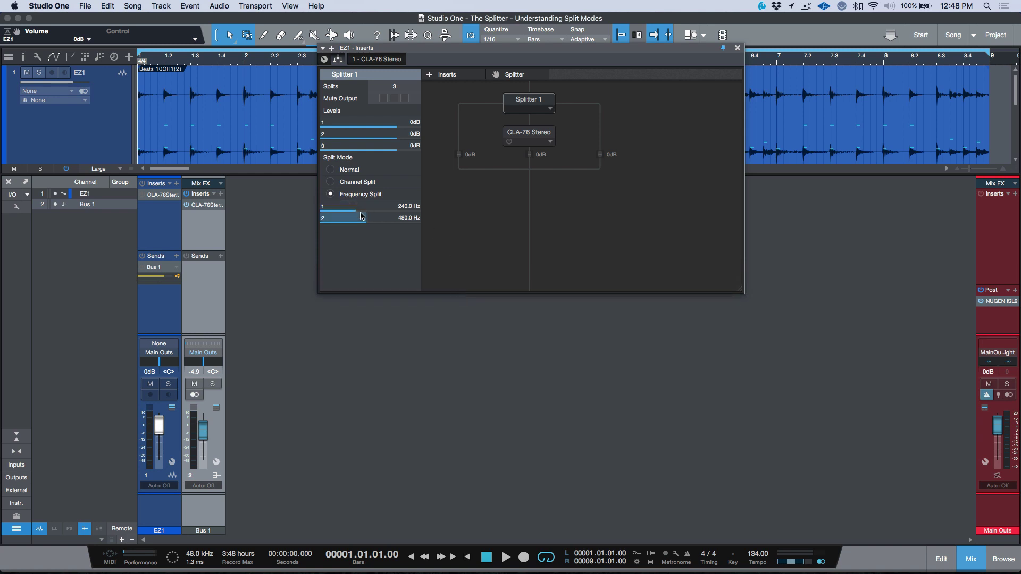
Mute the second and third outputs of the Frequency Split and start playback to audition the lowest band alone
{"action": "mouse_move", "coordinate": [371, 211]}
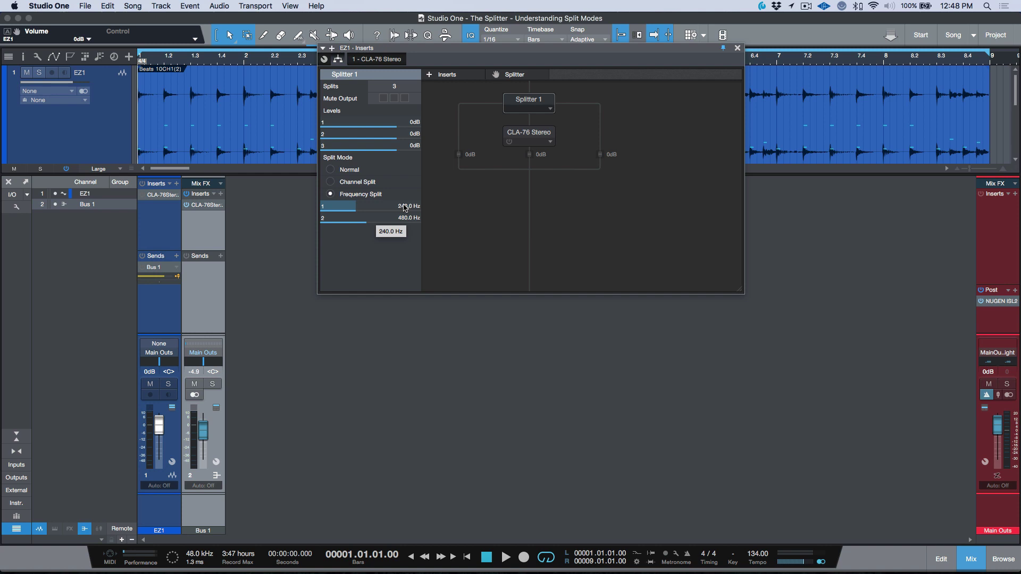
{"action": "left_click", "coordinate": [394, 98]}
{"action": "left_click", "coordinate": [406, 98]}
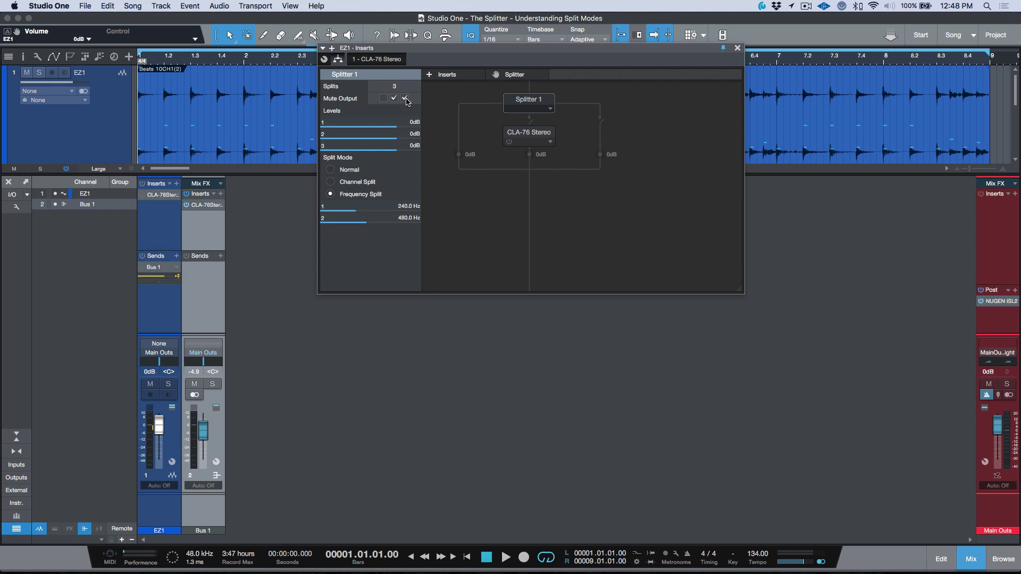
{"action": "left_click", "coordinate": [404, 100]}
{"action": "left_click", "coordinate": [384, 99]}
{"action": "left_click", "coordinate": [382, 99]}
{"action": "key", "text": "space"}
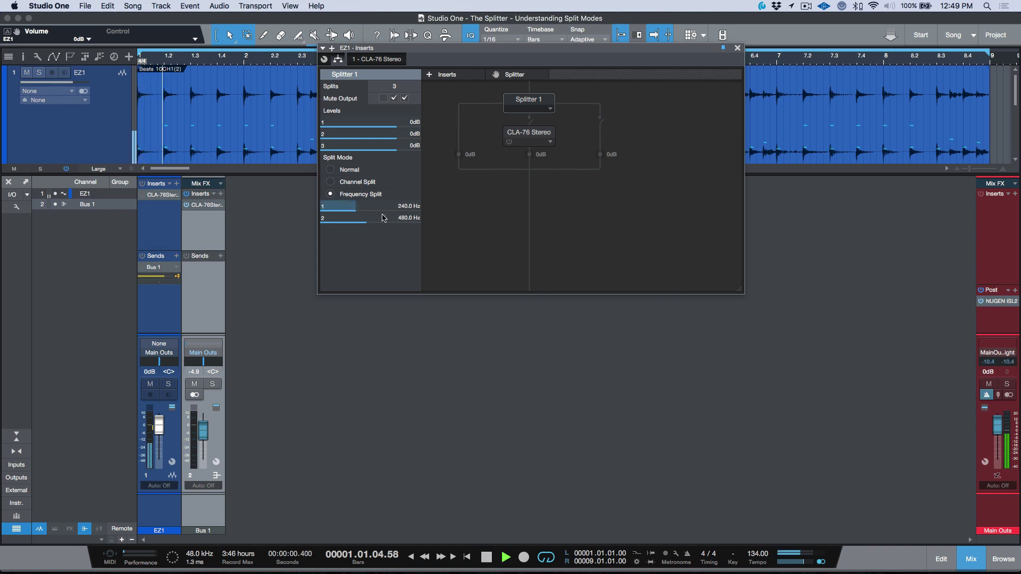
Lower the first crossover to 166.9 Hz, audition the middle band alone, and raise the second crossover to 1.03 kHz during playback
{"action": "left_click_drag", "start_coordinate": [355, 207], "coordinate": [351, 212]}
{"action": "key", "text": "space"}
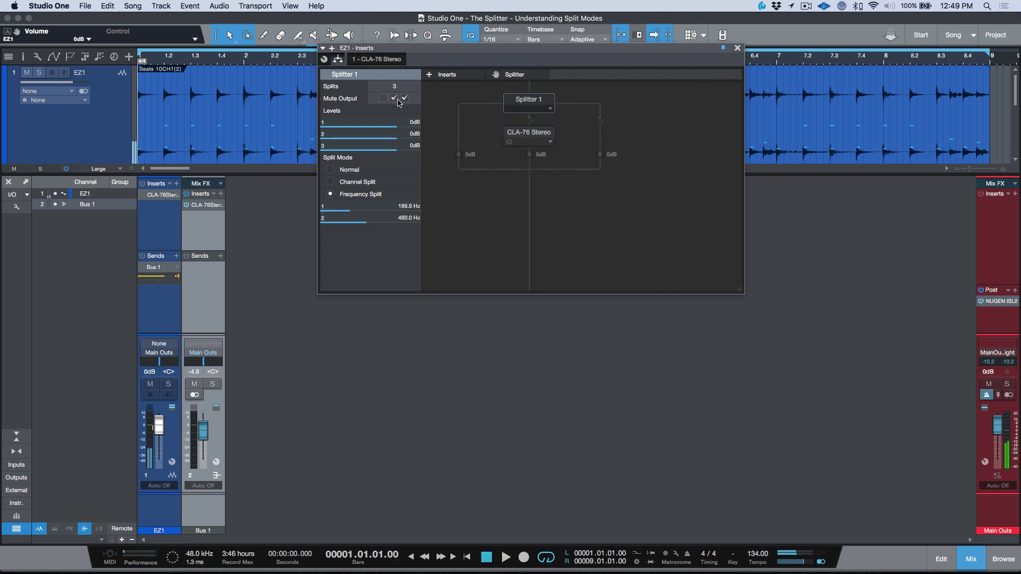
{"action": "left_click", "coordinate": [383, 99]}
{"action": "left_click", "coordinate": [394, 98]}
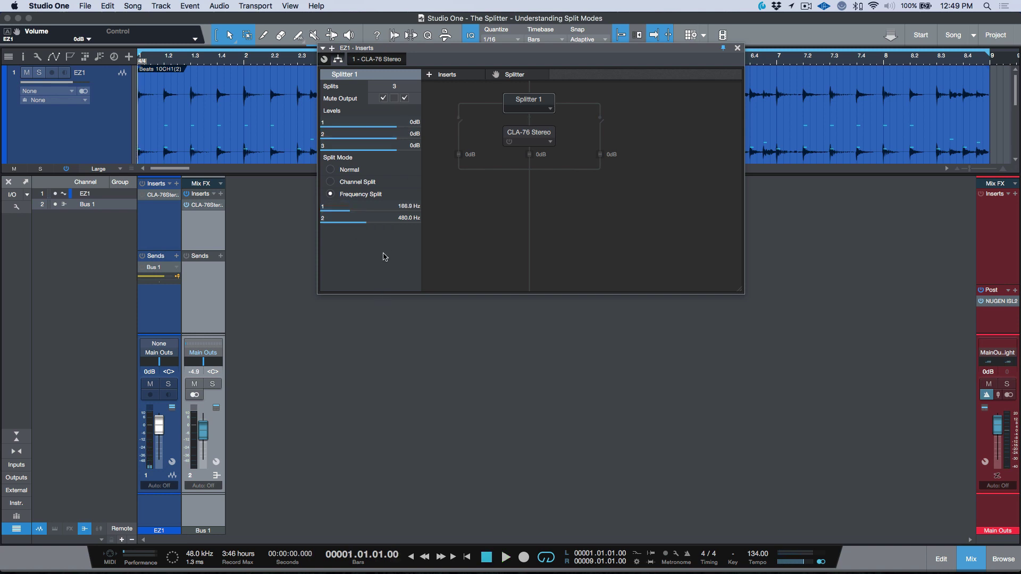
{"action": "key", "text": "space"}
{"action": "left_click_drag", "start_coordinate": [380, 226], "coordinate": [387, 225]}
{"action": "key", "text": "space"}
Audition the highest band alone, raise the second crossover to 1.69 kHz during playback, and unmute the other two outputs
{"action": "left_click", "coordinate": [395, 99]}
{"action": "left_click", "coordinate": [405, 98]}
{"action": "key", "text": "space"}
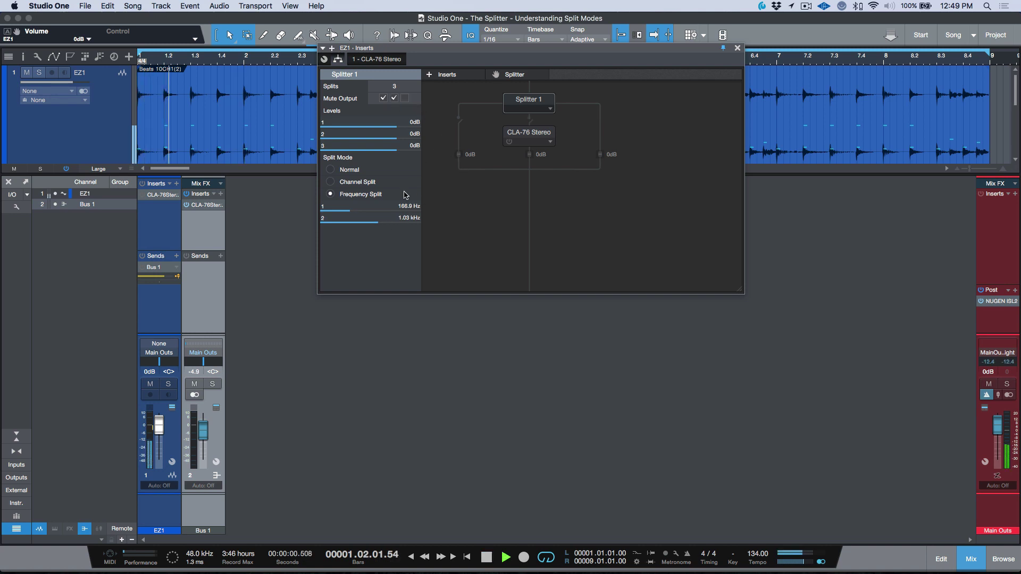
{"action": "left_click_drag", "start_coordinate": [381, 220], "coordinate": [392, 220]}
{"action": "key", "text": "space"}
{"action": "left_click", "coordinate": [394, 98]}
{"action": "left_click", "coordinate": [383, 98]}
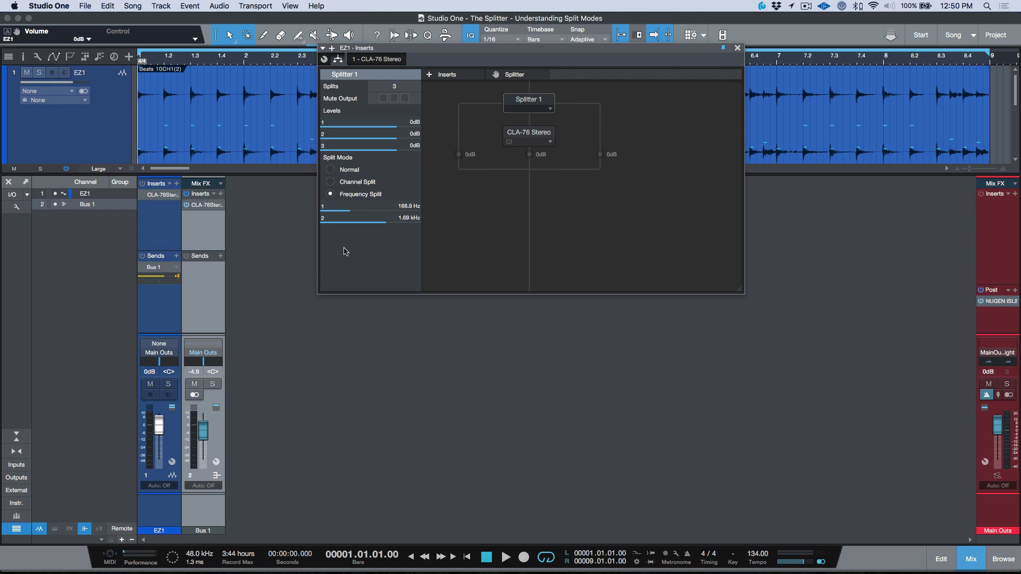
Raise the first crossover to 208.0 Hz, audition the lowest band with the other two outputs muted, and unmute them
{"action": "mouse_move", "coordinate": [353, 222]}
{"action": "left_click_drag", "start_coordinate": [349, 208], "coordinate": [352, 208]}
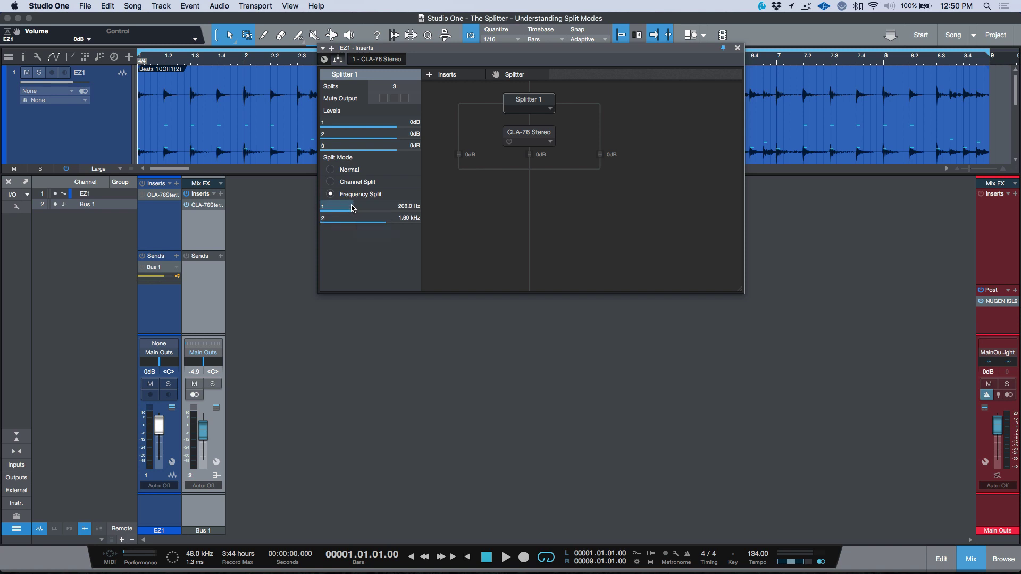
{"action": "left_click", "coordinate": [394, 98]}
{"action": "left_click", "coordinate": [404, 98]}
{"action": "key", "text": "space"}
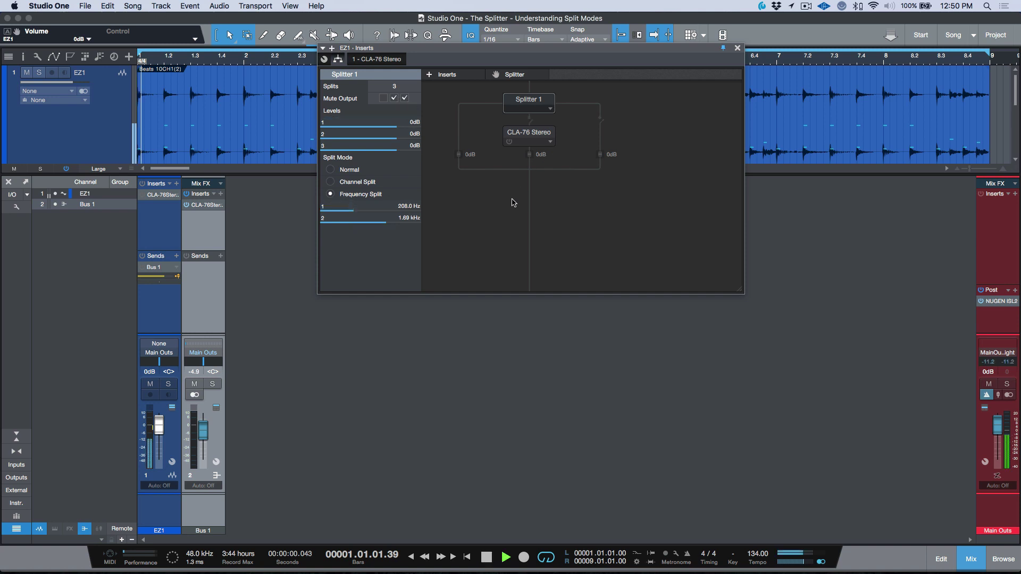
{"action": "key", "text": "space"}
{"action": "left_click", "coordinate": [395, 98]}
{"action": "left_click", "coordinate": [405, 98]}
Pull the second and third split levels down to -∞ dB and play the lowest band by itself
{"action": "left_click_drag", "start_coordinate": [372, 136], "coordinate": [168, 138]}
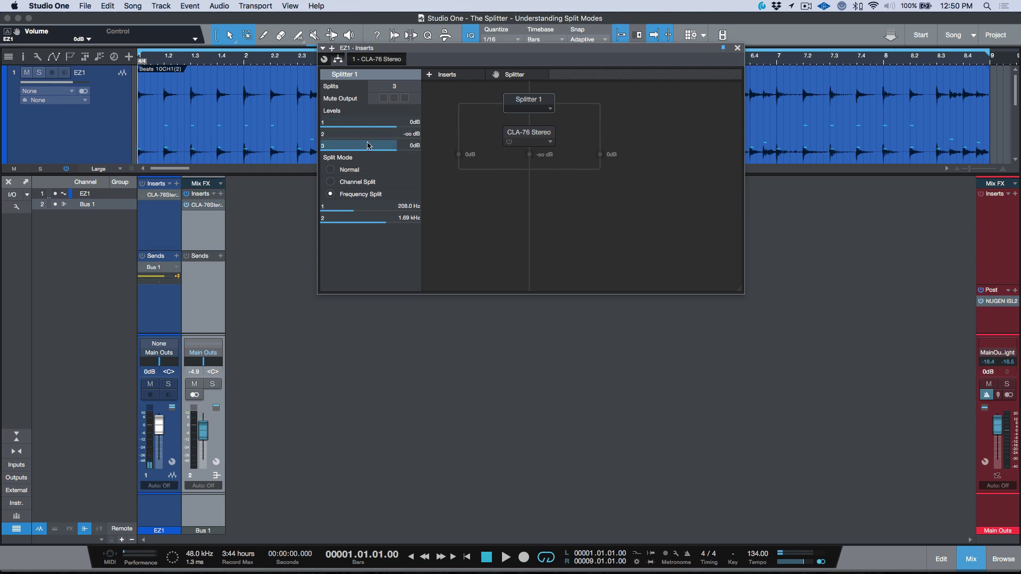
{"action": "left_click_drag", "start_coordinate": [396, 148], "coordinate": [158, 157]}
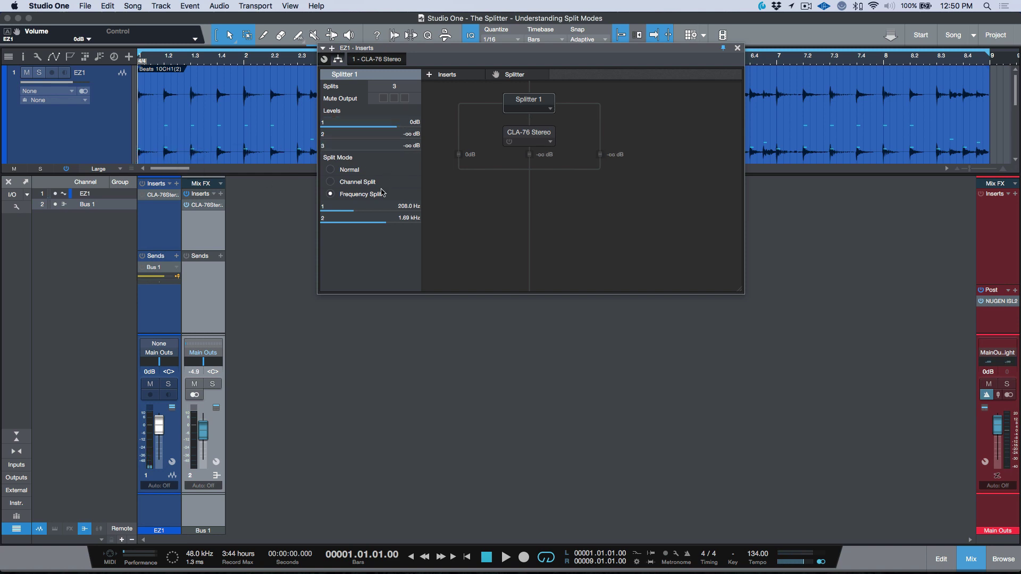
{"action": "key", "text": "space"}
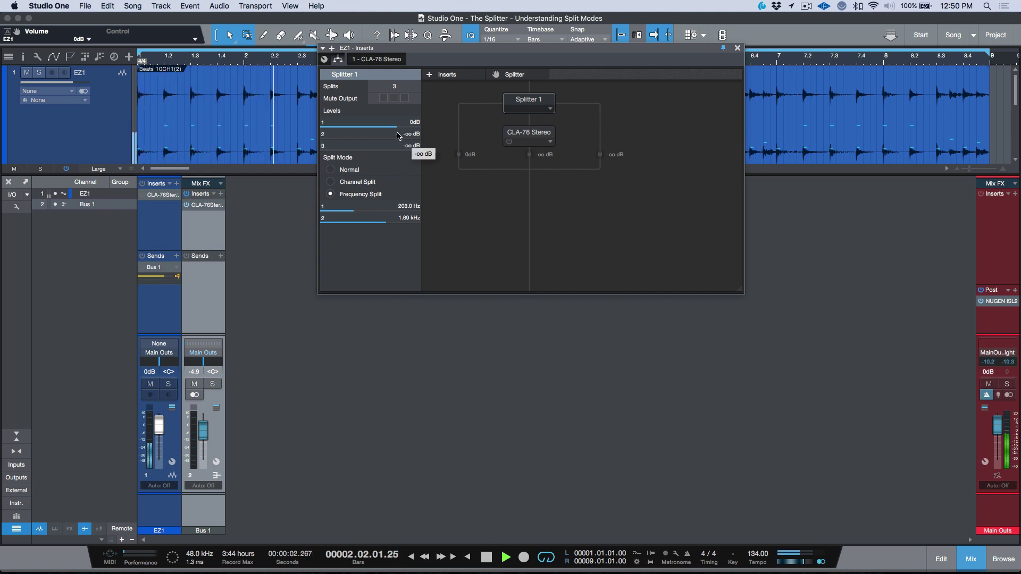
{"action": "key", "text": "space"}
Set the first split level to -∞ dB and the second to 0 dB, and play the middle band alone
{"action": "left_click_drag", "start_coordinate": [360, 123], "coordinate": [396, 133]}
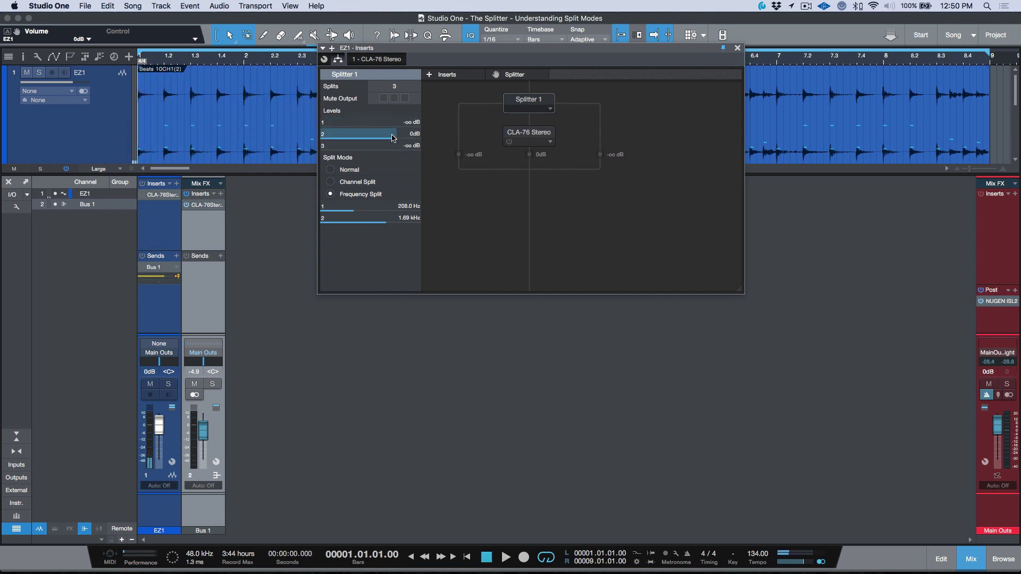
{"action": "key", "text": "space"}
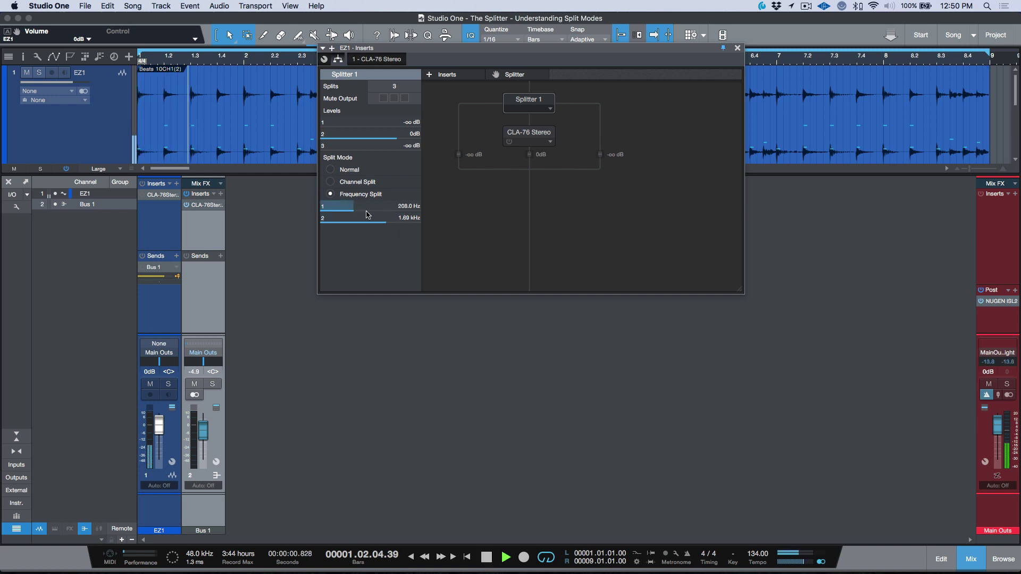
{"action": "key", "text": "space"}
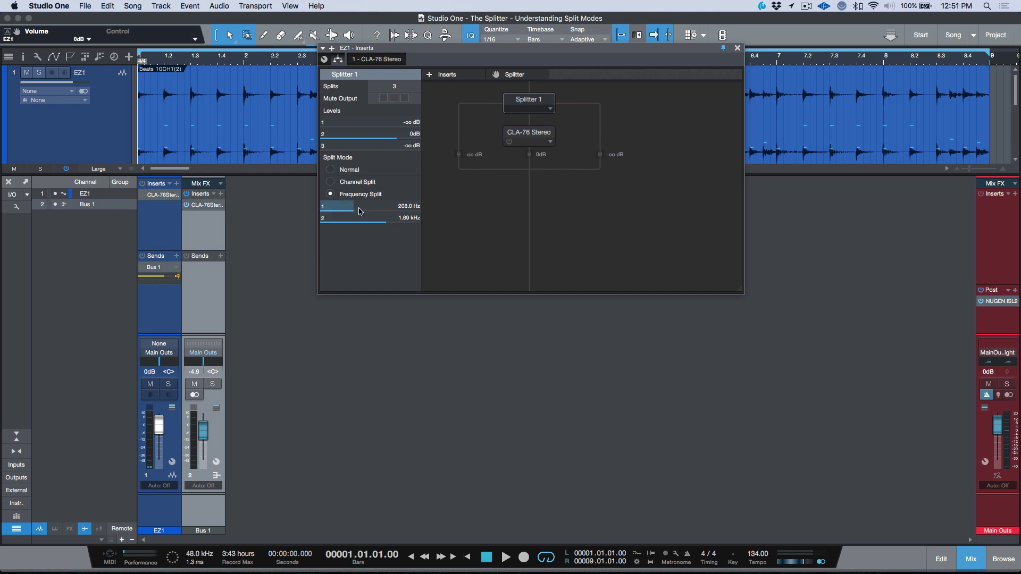
Set the crossovers to 261.6 Hz and 1.04 kHz while auditioning the middle band, and reset the first and third levels to 0 dB
{"action": "mouse_move", "coordinate": [358, 209]}
{"action": "left_mouse_down"}
{"action": "mouse_move", "coordinate": [399, 222]}
{"action": "mouse_move", "coordinate": [379, 207]}
{"action": "mouse_move", "coordinate": [357, 208]}
{"action": "mouse_move", "coordinate": [372, 221]}
{"action": "mouse_move", "coordinate": [349, 208]}
{"action": "mouse_move", "coordinate": [360, 208]}
{"action": "left_mouse_up"}
{"action": "key", "text": "space"}
{"action": "key", "text": "space"}
{"action": "left_click", "coordinate": [390, 123]}
{"action": "left_click", "coordinate": [400, 147]}
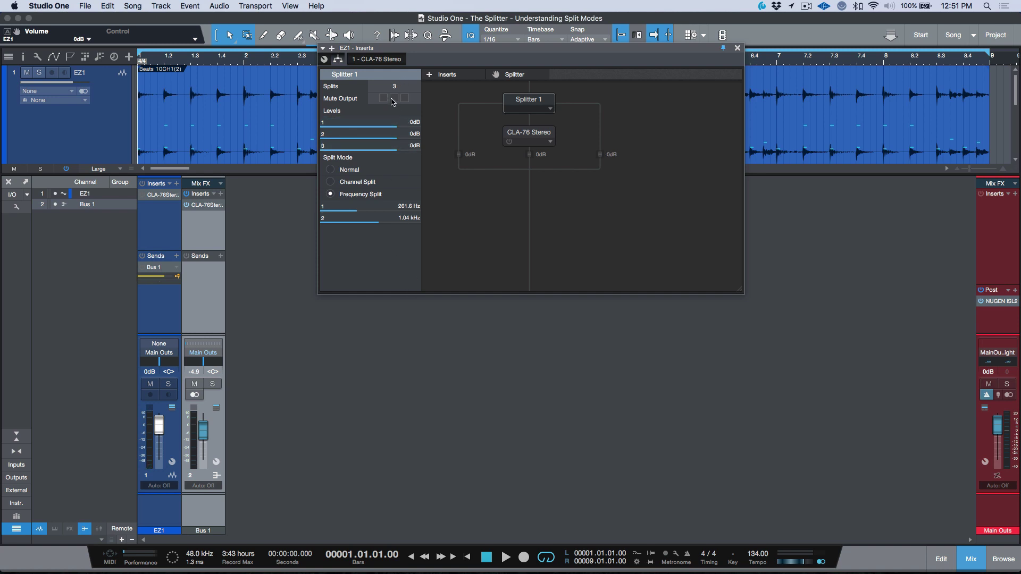
Raise the second crossover to 2.08 kHz while playing the highest band with the first two outputs muted, and unmute both
{"action": "left_click", "coordinate": [393, 99]}
{"action": "left_click", "coordinate": [383, 98]}
{"action": "key", "text": "space"}
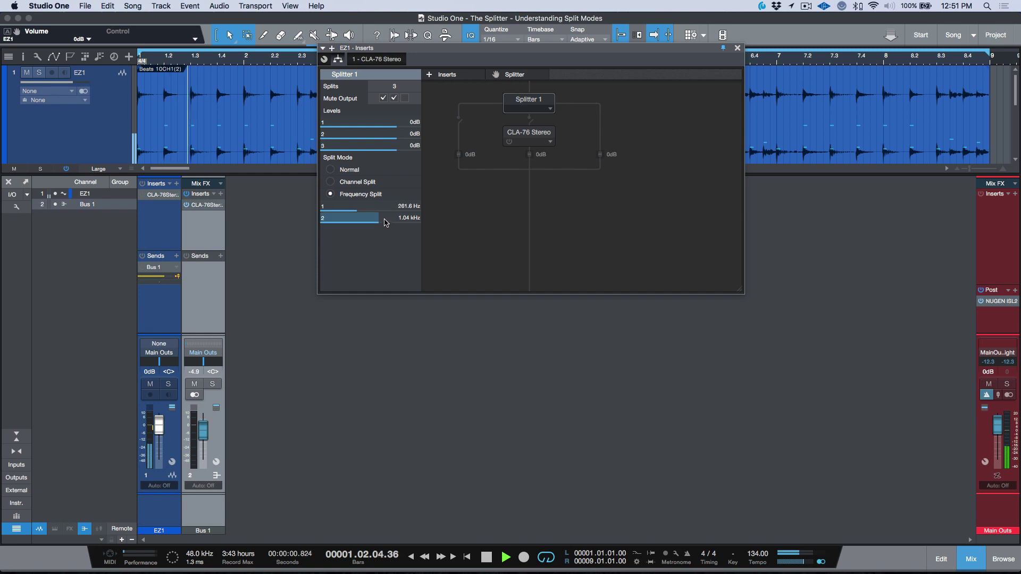
{"action": "left_click_drag", "start_coordinate": [386, 223], "coordinate": [407, 229]}
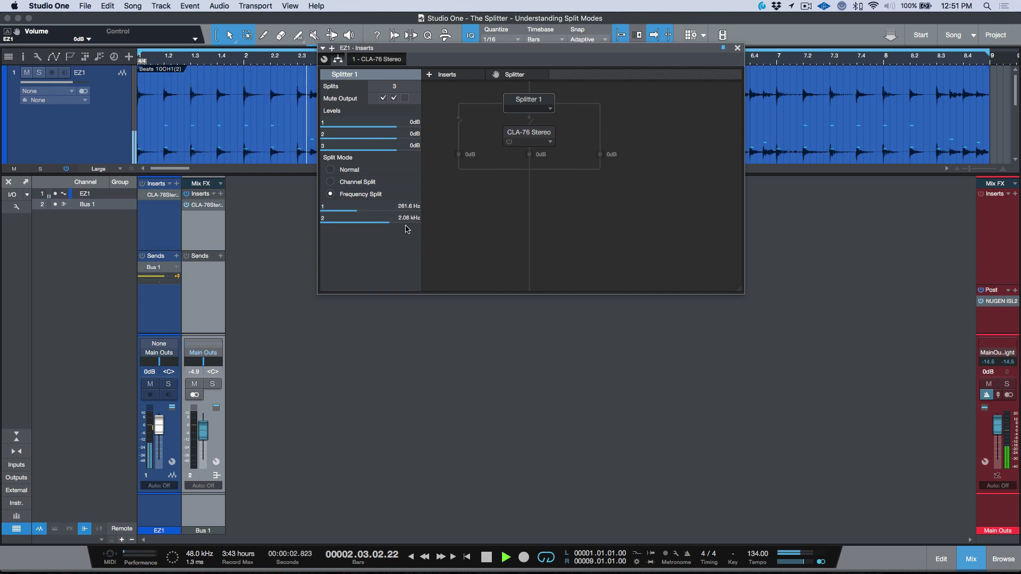
{"action": "key", "text": "space"}
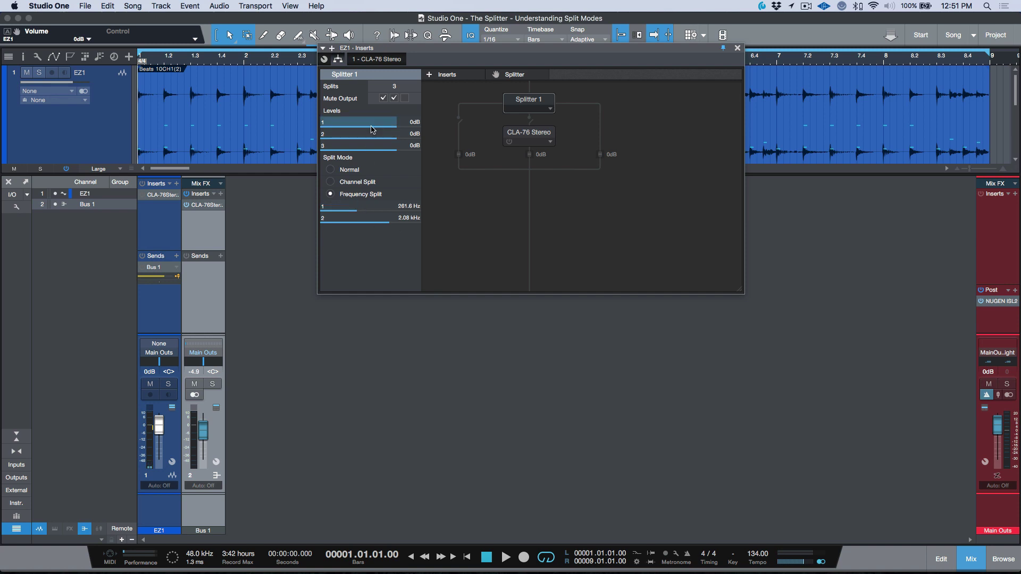
{"action": "left_click", "coordinate": [394, 97]}
{"action": "left_click", "coordinate": [384, 98]}
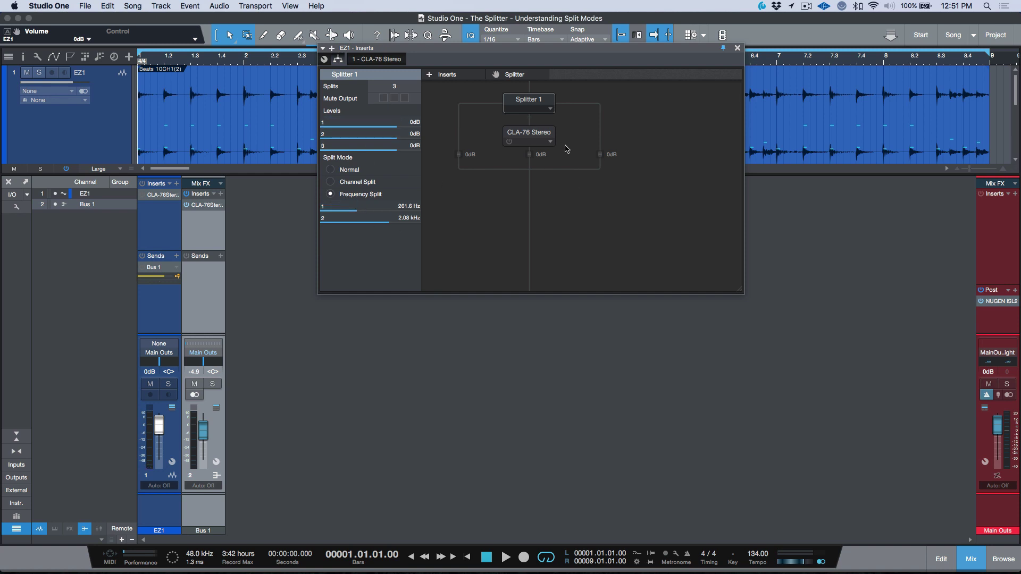
Add the Oxford TransMod plug-in to the EZ1 inserts and move it onto the Splitter's third branch
{"action": "left_click", "coordinate": [429, 76]}
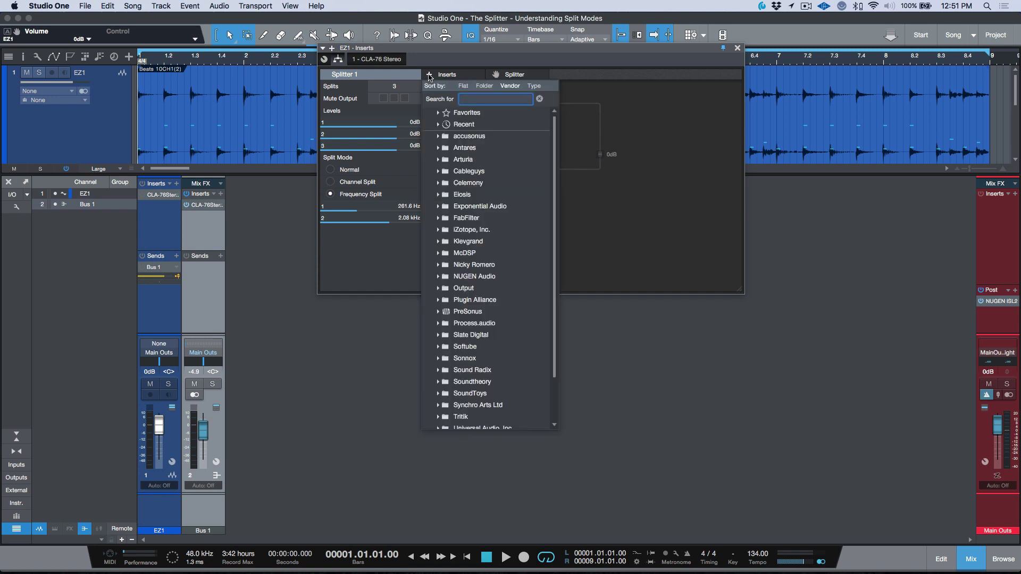
{"action": "type", "text": "tra"}
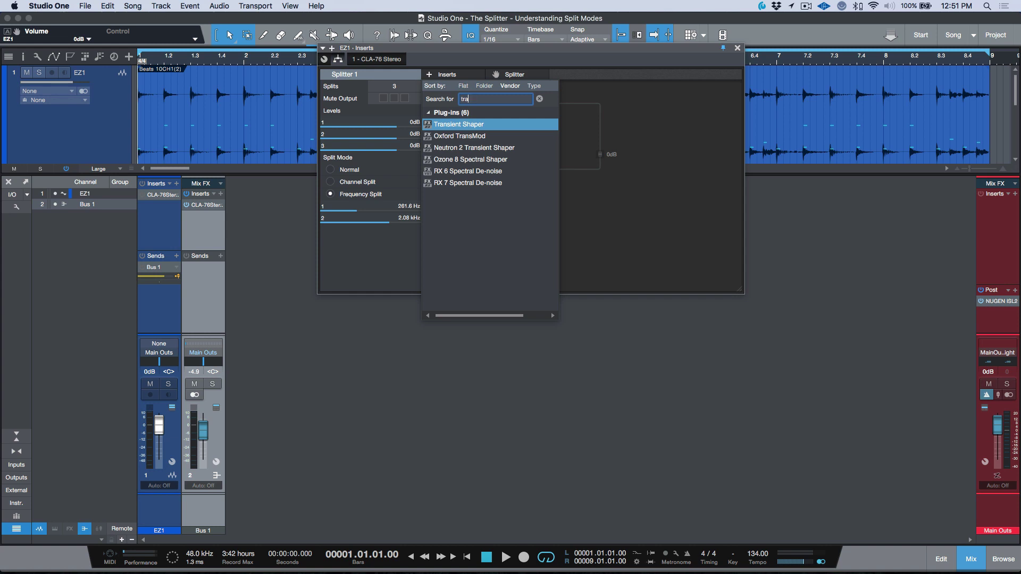
{"action": "left_click", "coordinate": [429, 138]}
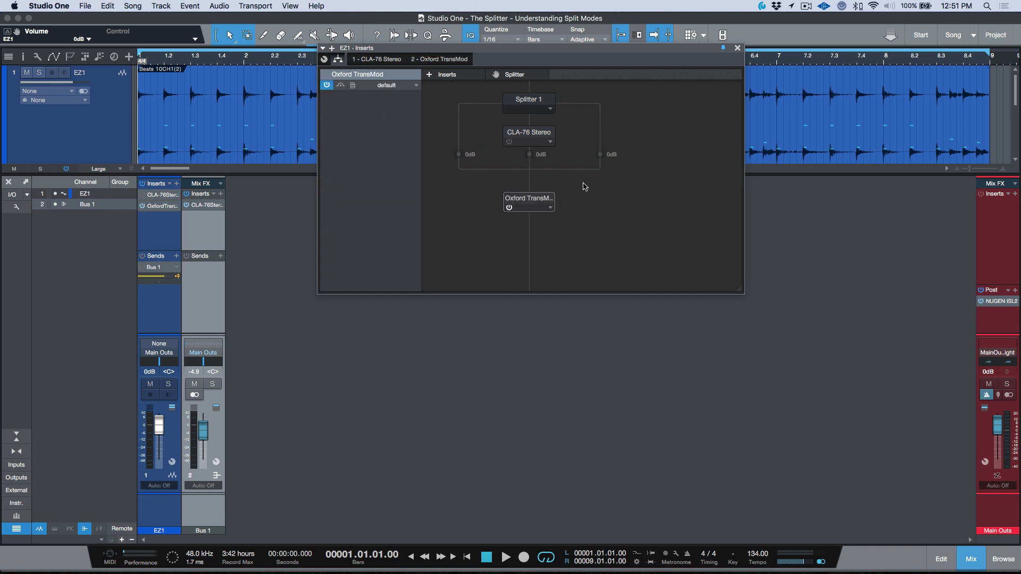
{"action": "left_click_drag", "start_coordinate": [539, 194], "coordinate": [613, 142]}
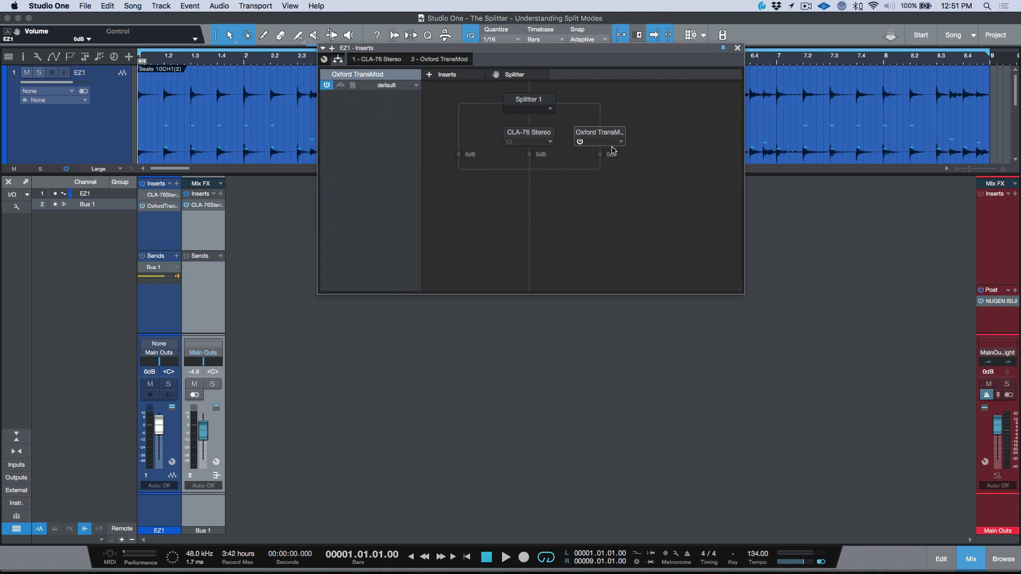
Open the Oxford TransMod editor, place it below the routing window, and raise its ratio to +0.31
{"action": "left_click", "coordinate": [539, 103]}
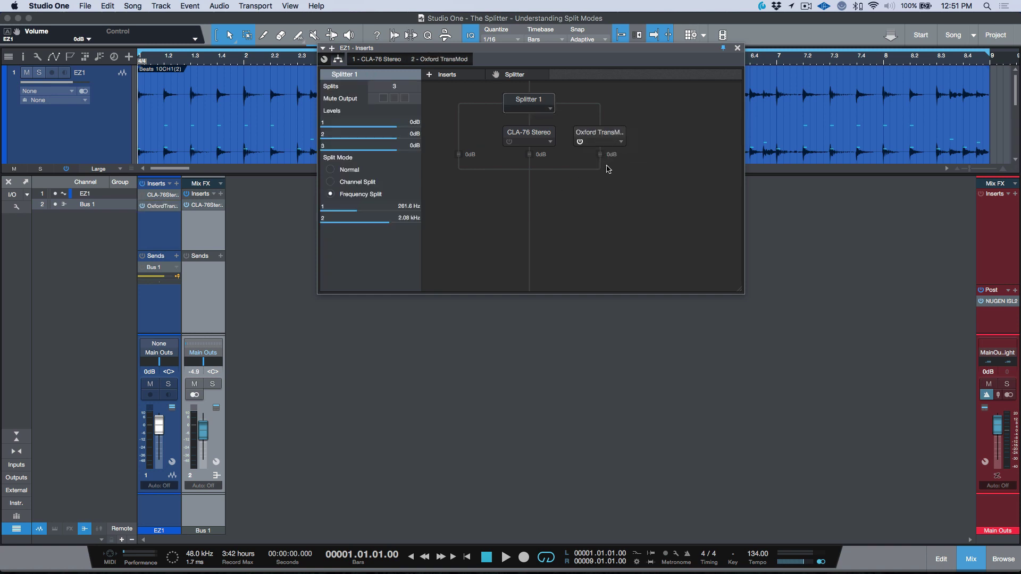
{"action": "double_click", "coordinate": [613, 138]}
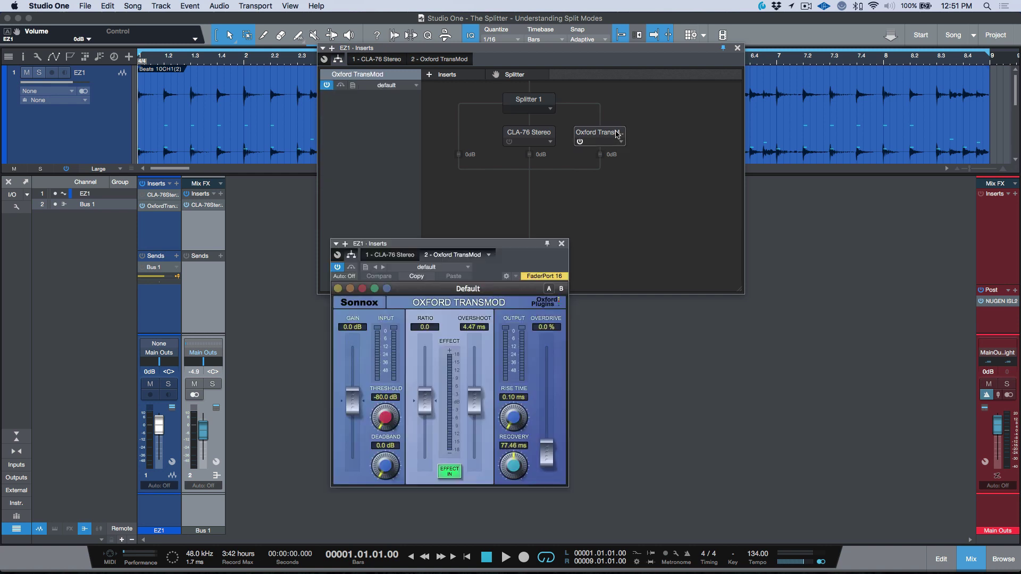
{"action": "left_click_drag", "start_coordinate": [533, 239], "coordinate": [608, 314]}
{"action": "left_click", "coordinate": [536, 101]}
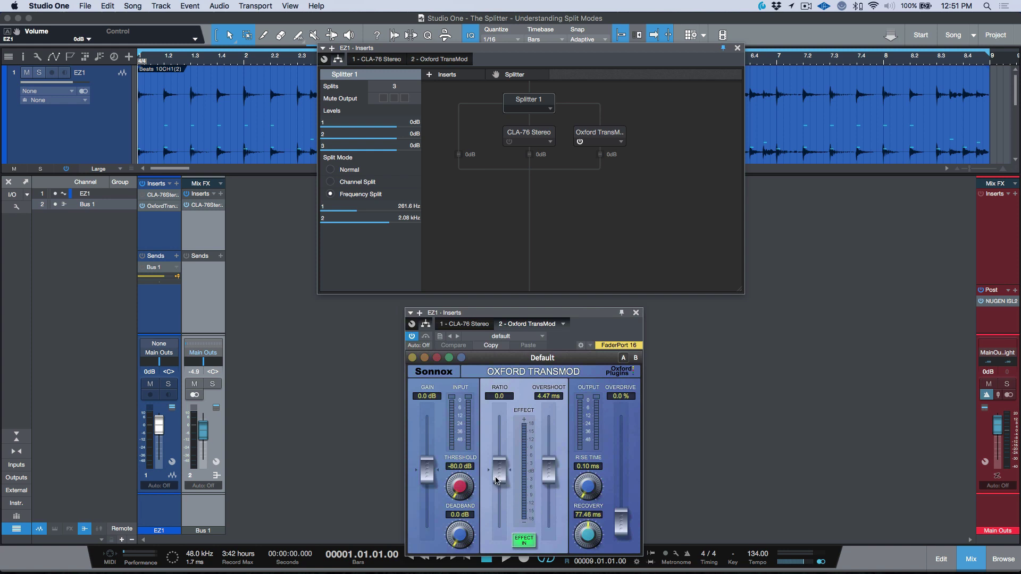
{"action": "left_click_drag", "start_coordinate": [498, 479], "coordinate": [499, 464]}
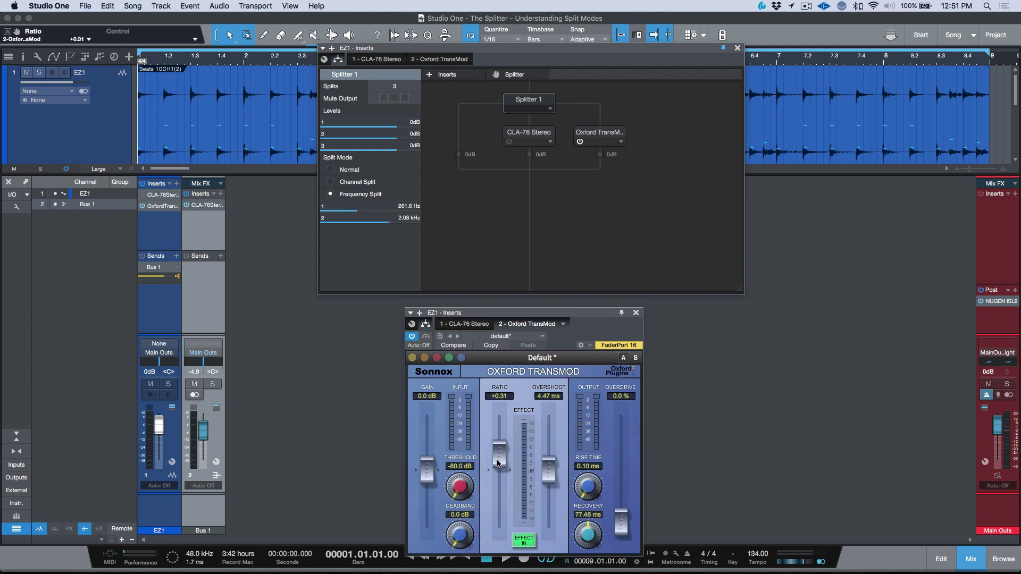
Play the highest band alone and set TransMod to ratio +0.36, overshoot 6.72 ms, overdrive 74.99 % and gain -4.54 dB
{"action": "left_click", "coordinate": [393, 98]}
{"action": "left_click", "coordinate": [384, 98]}
{"action": "key", "text": "space"}
{"action": "left_click_drag", "start_coordinate": [499, 468], "coordinate": [549, 465]}
{"action": "left_click_drag", "start_coordinate": [621, 518], "coordinate": [608, 451]}
{"action": "left_click_drag", "start_coordinate": [427, 470], "coordinate": [430, 479]}
Unmute the first two outputs, raise the third split's level to +2.0 dB during playback, and stop
{"action": "left_click", "coordinate": [394, 98]}
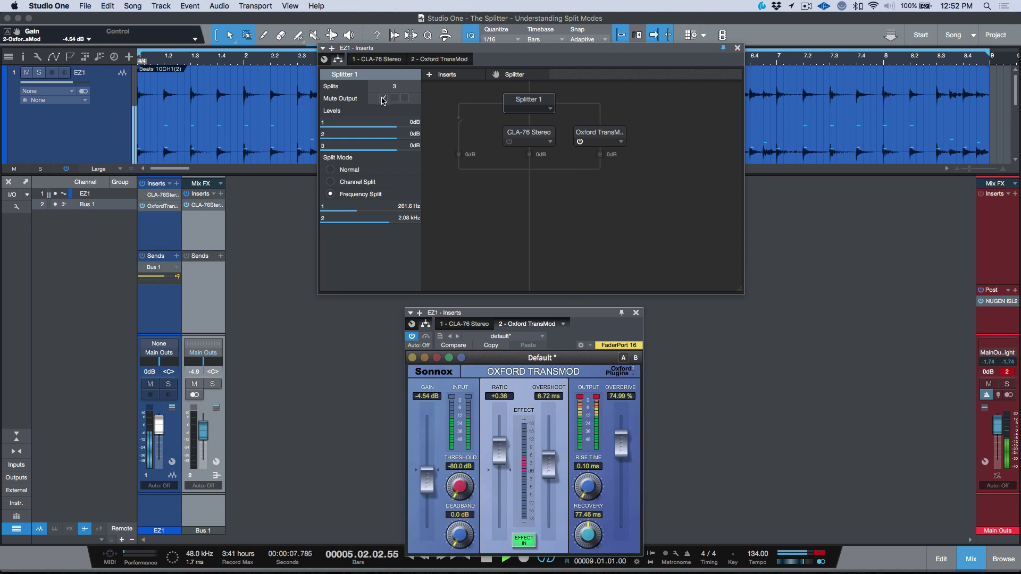
{"action": "left_click", "coordinate": [384, 98]}
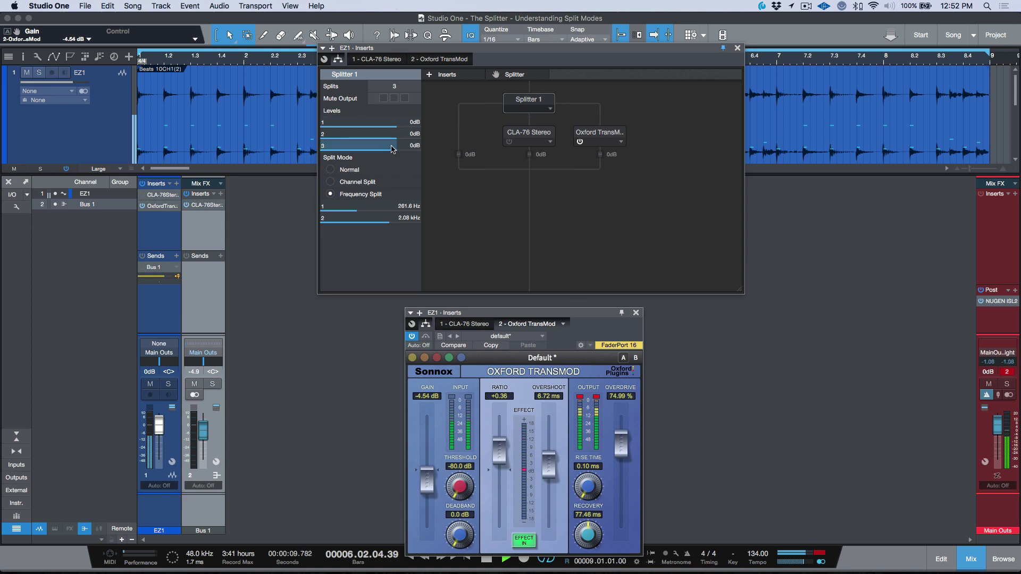
{"action": "mouse_move", "coordinate": [396, 146]}
{"action": "left_mouse_down"}
{"action": "mouse_move", "coordinate": [361, 155]}
{"action": "mouse_move", "coordinate": [400, 154]}
{"action": "left_mouse_up"}
{"action": "key", "text": "space"}
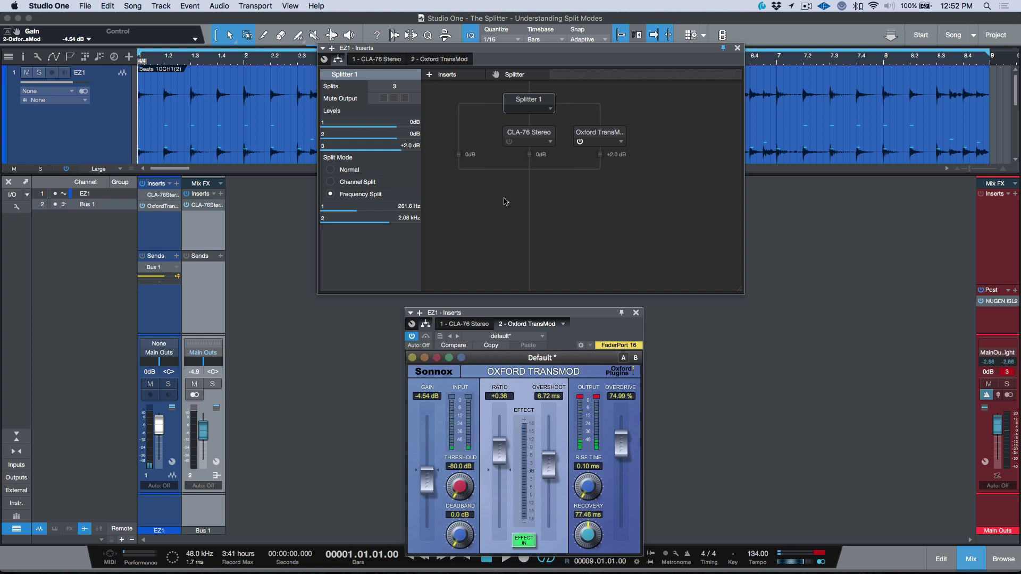
Enable the CLA-76 Stereo on the middle branch, show its editor below the routing window, and reselect the Splitter
{"action": "left_click", "coordinate": [510, 145]}
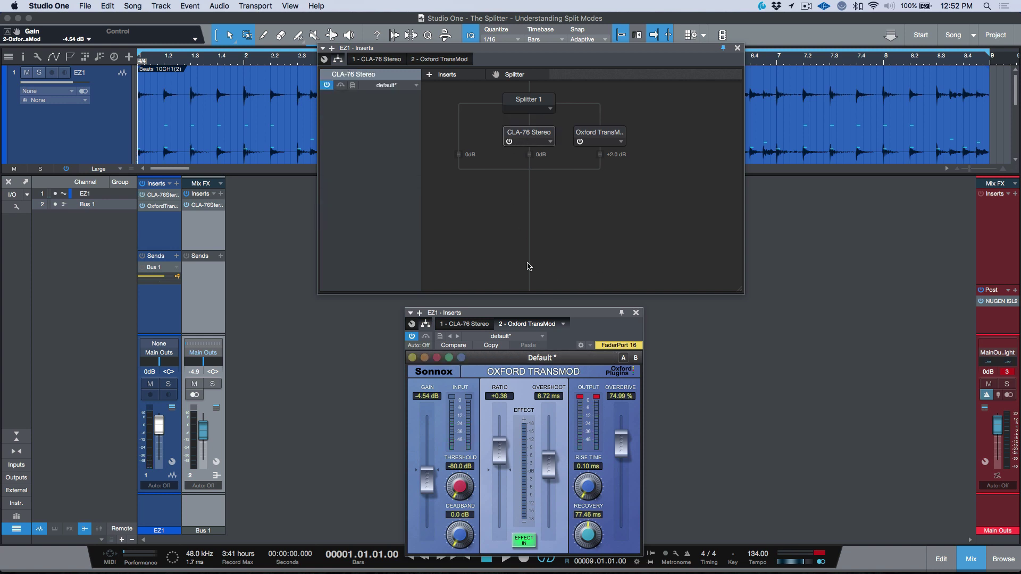
{"action": "left_click", "coordinate": [477, 324]}
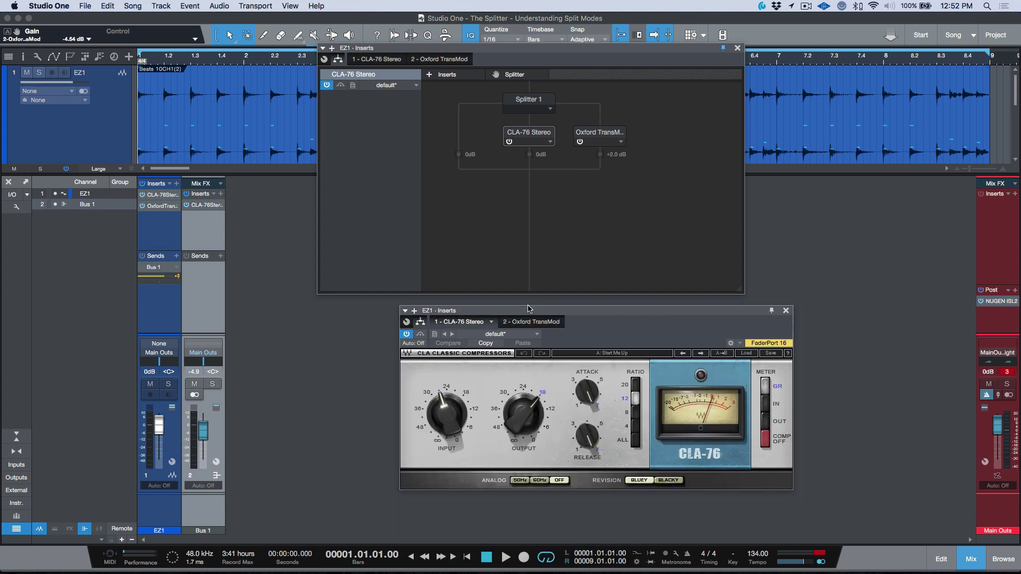
{"action": "left_click_drag", "start_coordinate": [529, 309], "coordinate": [524, 306]}
{"action": "left_click", "coordinate": [535, 102]}
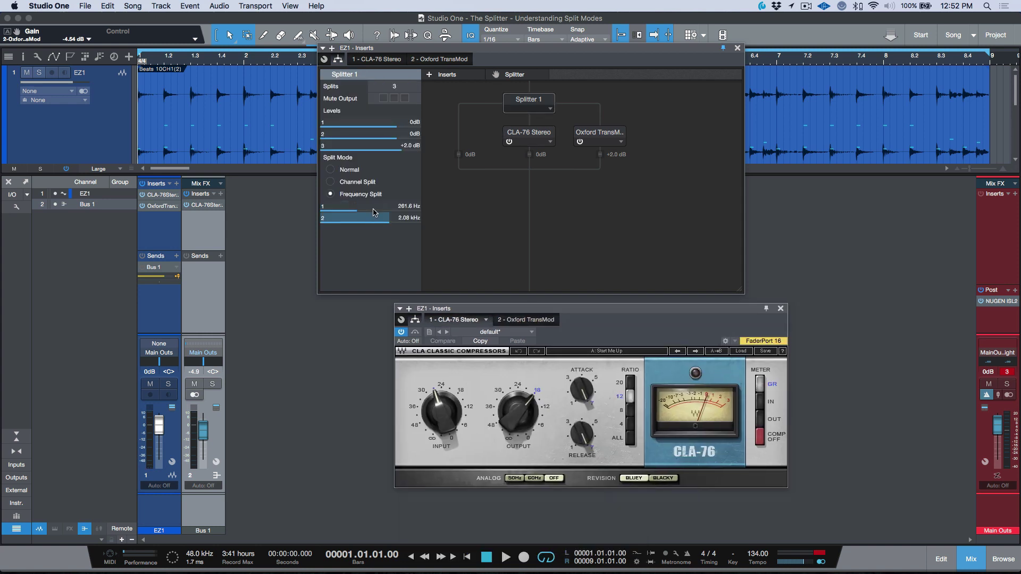
Lower the middle band's level to about -9.5 dB while auditioning it alone, unmute the other outputs, and play all three bands
{"action": "left_click", "coordinate": [404, 98]}
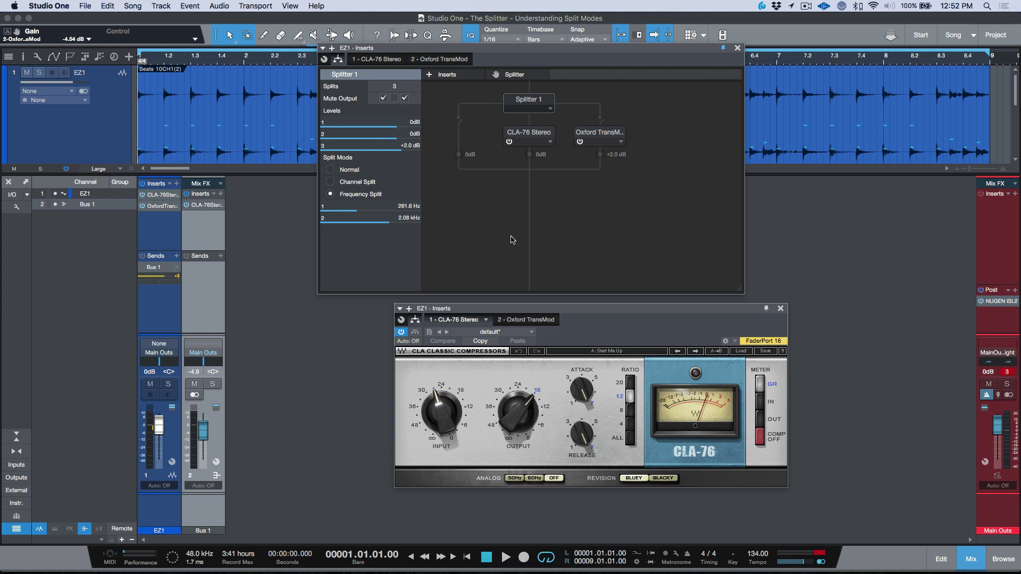
{"action": "key", "text": "space"}
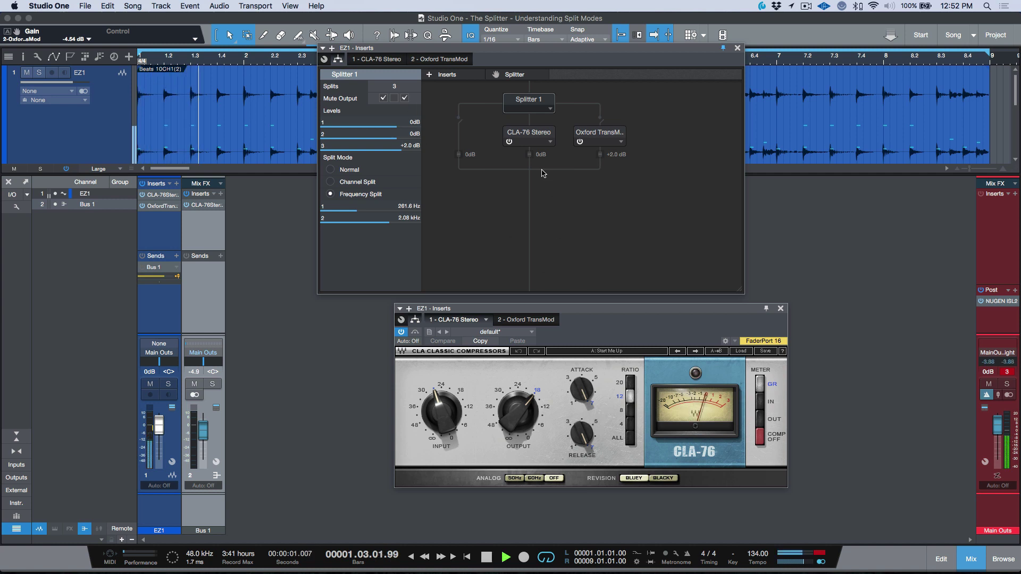
{"action": "left_click_drag", "start_coordinate": [529, 156], "coordinate": [542, 218]}
{"action": "key", "text": "space"}
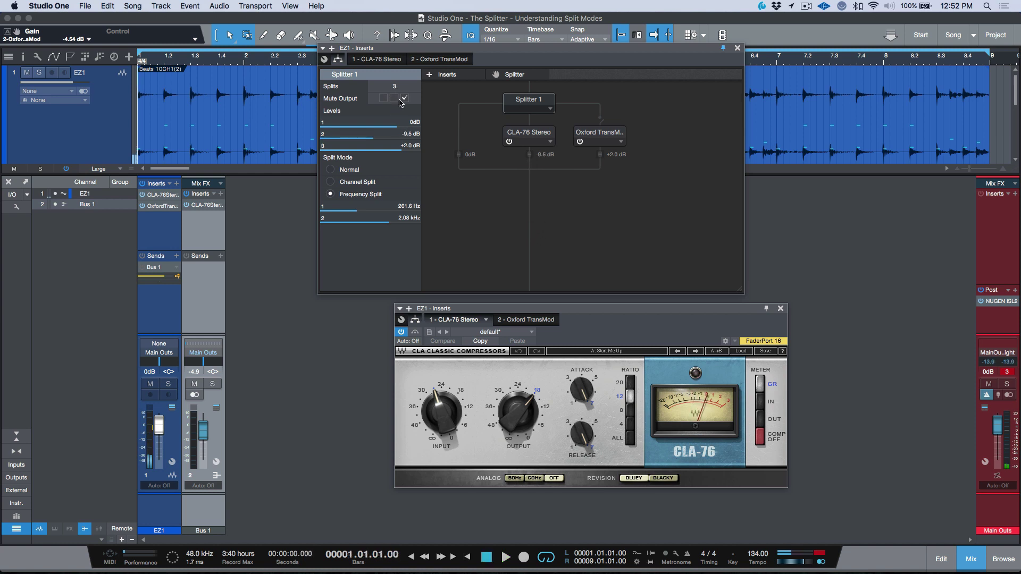
{"action": "key", "text": "space"}
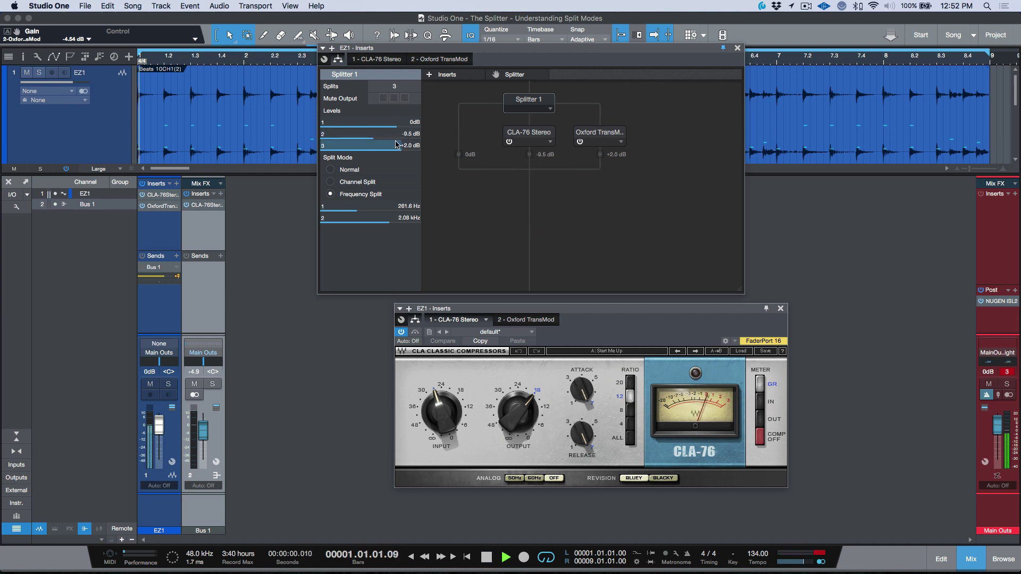
Raise the second split's level to -7.3 dB during playback and stop
{"action": "left_click_drag", "start_coordinate": [386, 139], "coordinate": [391, 139]}
{"action": "key", "text": "space"}
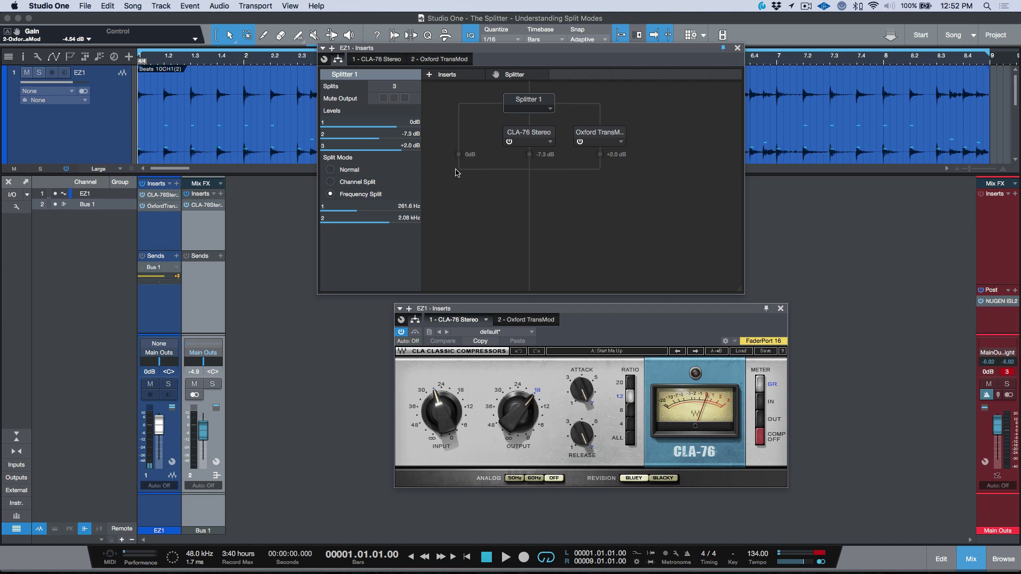
Insert an Oxford Inflator on the first branch of the Splitter and show its editor
{"action": "left_click", "coordinate": [429, 74]}
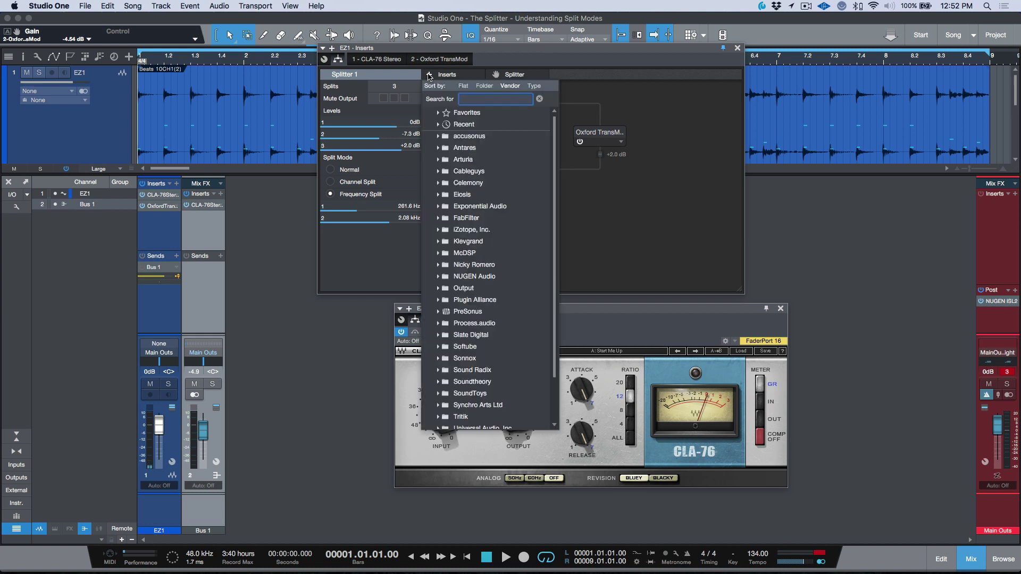
{"action": "type", "text": "infl"}
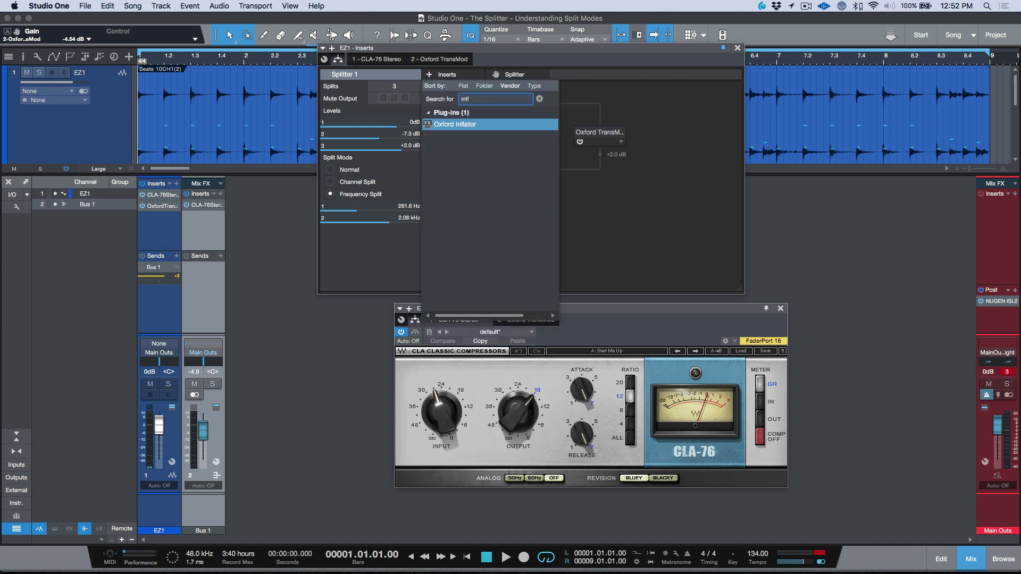
{"action": "double_click", "coordinate": [429, 124]}
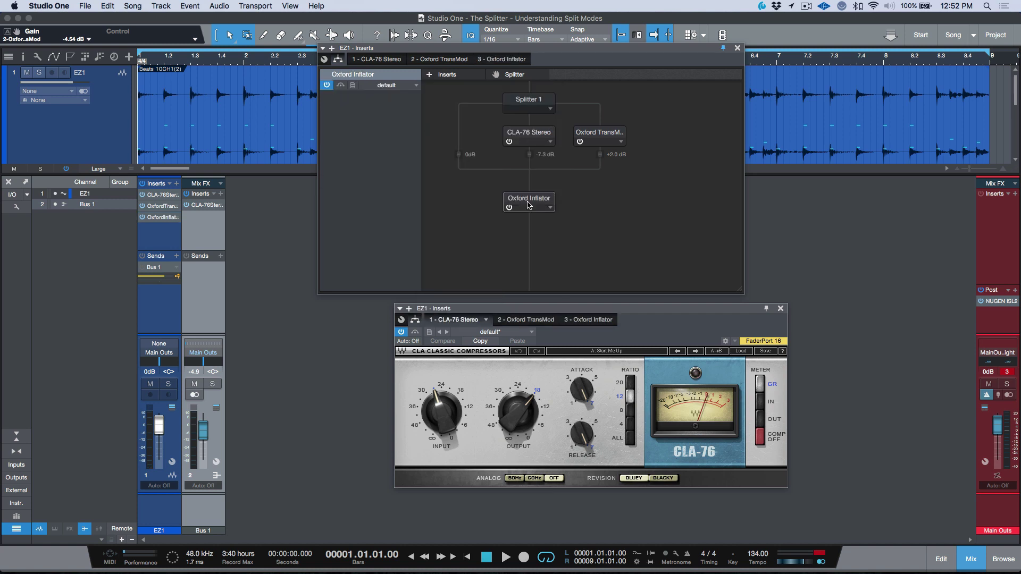
{"action": "left_click_drag", "start_coordinate": [515, 189], "coordinate": [456, 136]}
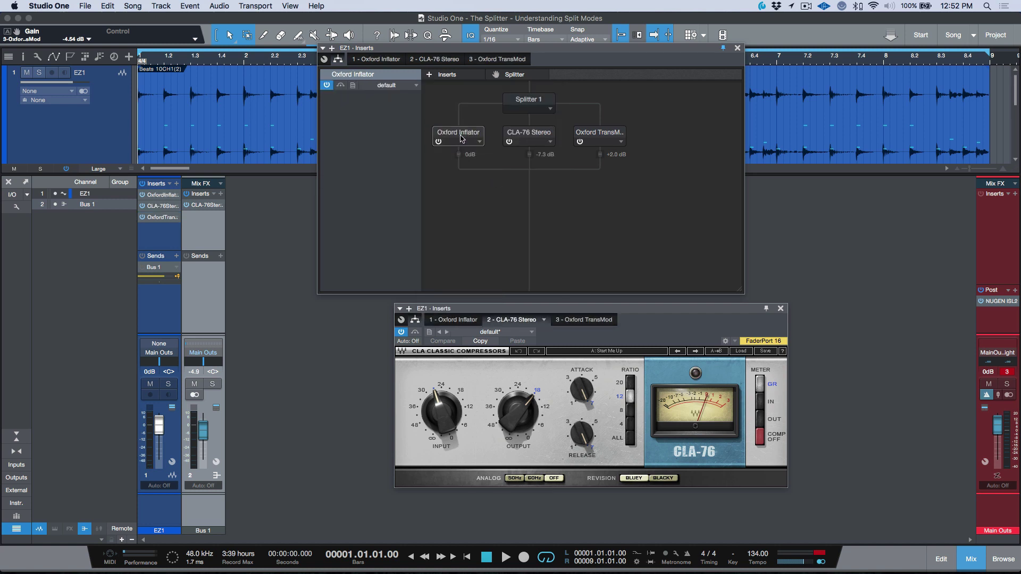
{"action": "double_click", "coordinate": [463, 136]}
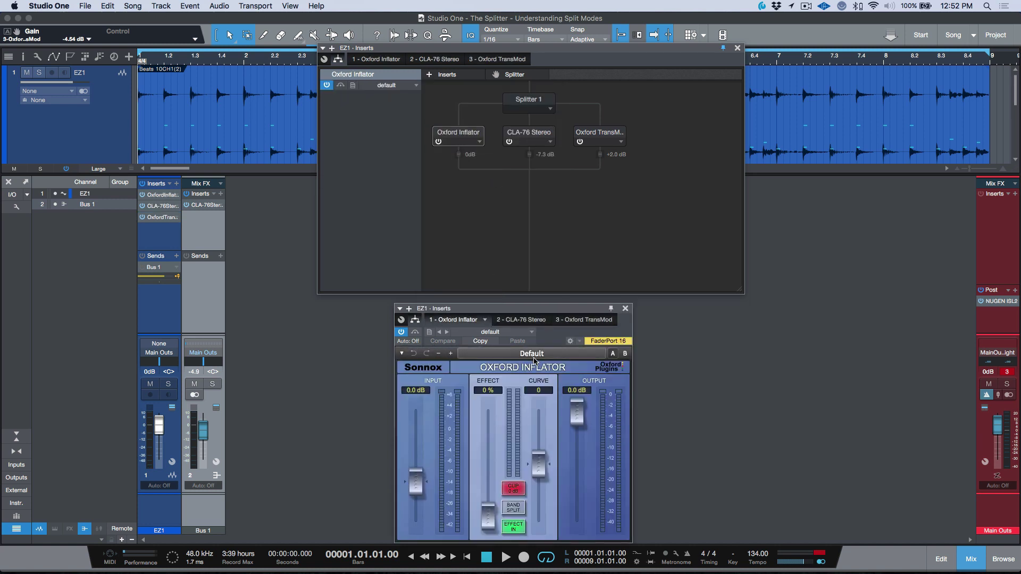
Mute the Splitter's second and third outputs and move the Inflator editor clear of the routing window
{"action": "left_click", "coordinate": [533, 102]}
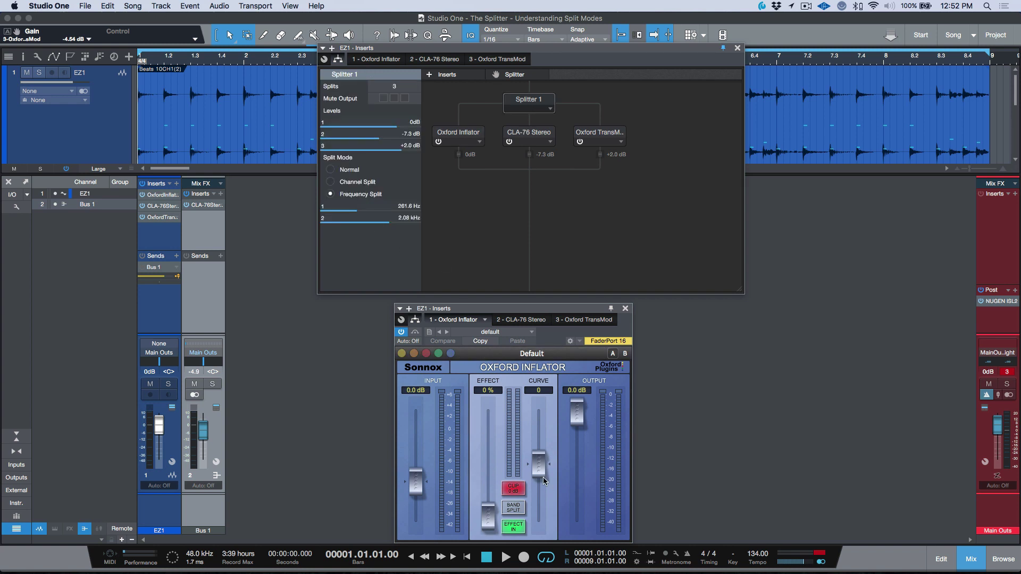
{"action": "left_click", "coordinate": [395, 99]}
{"action": "left_click", "coordinate": [600, 127]}
{"action": "left_click_drag", "start_coordinate": [527, 310], "coordinate": [539, 306]}
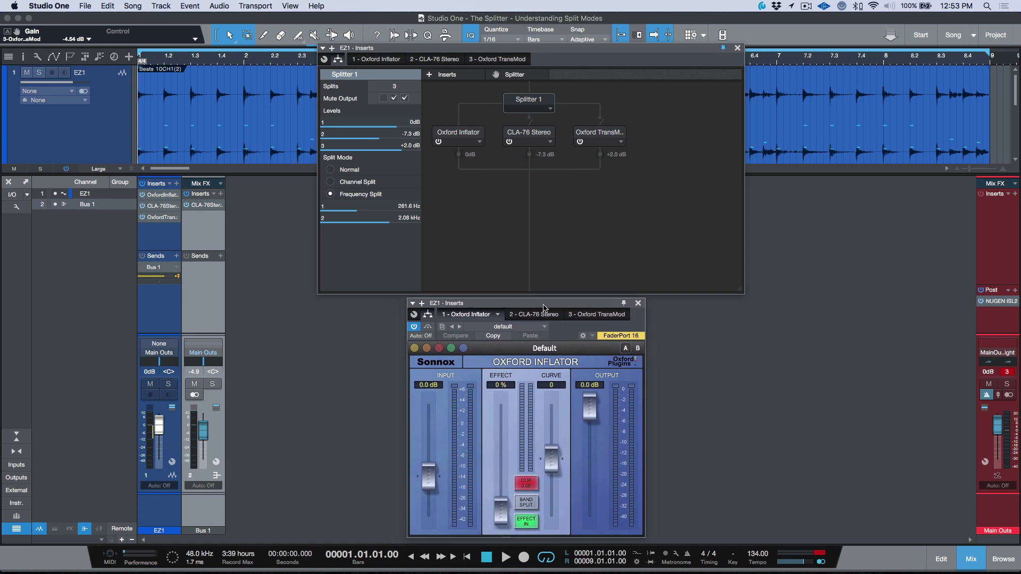
Play the lowest band alone and set the Inflator to effect 100 %, curve -25.0 and input 2.51 dB
{"action": "key", "text": "space"}
{"action": "left_click_drag", "start_coordinate": [501, 510], "coordinate": [500, 407]}
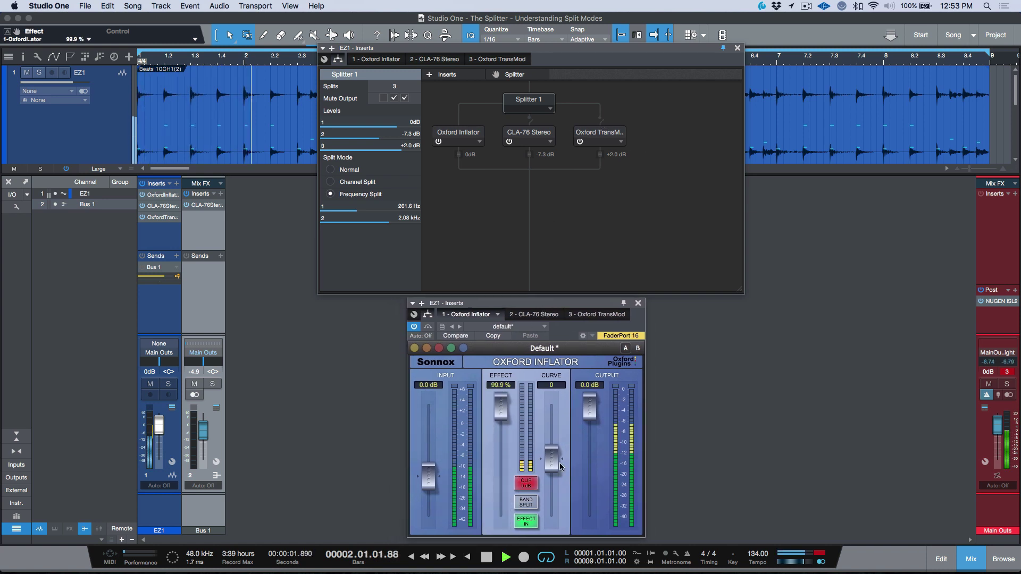
{"action": "left_click_drag", "start_coordinate": [560, 467], "coordinate": [563, 487]}
{"action": "left_click_drag", "start_coordinate": [429, 476], "coordinate": [429, 459]}
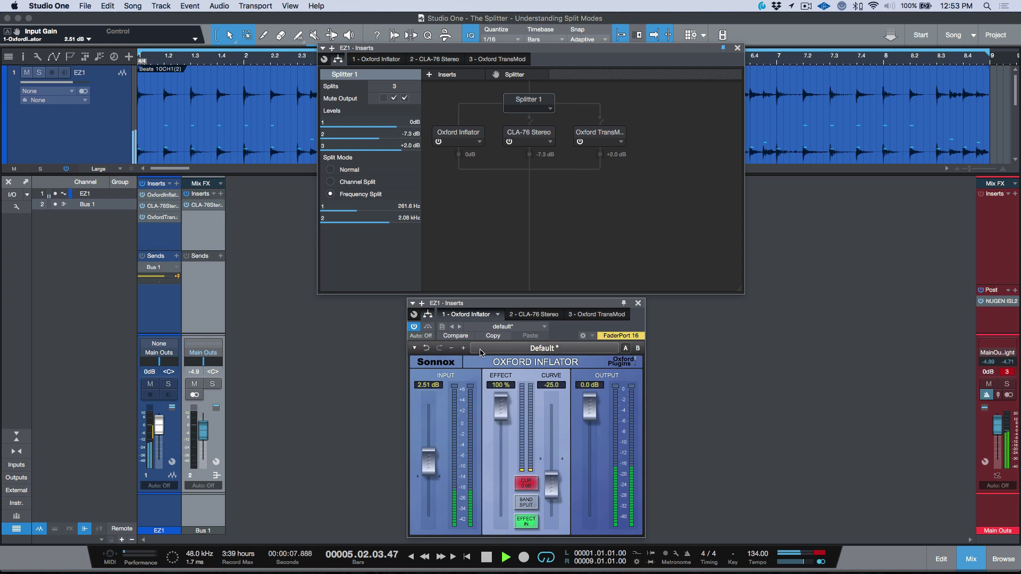
Unmute the second and third outputs and set the first split's level to -2.0 dB and the second's to -6.4 dB while auditioning
{"action": "key", "text": "space"}
{"action": "left_click", "coordinate": [394, 97]}
{"action": "left_click", "coordinate": [405, 98]}
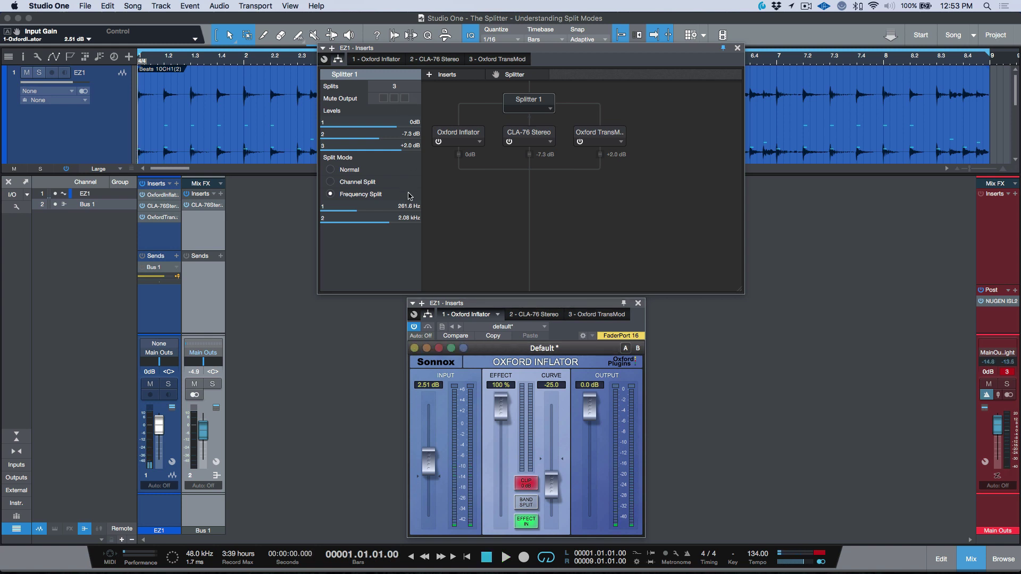
{"action": "left_click_drag", "start_coordinate": [395, 123], "coordinate": [389, 138]}
{"action": "key", "text": "space"}
{"action": "key", "text": "space"}
Add a second Splitter below the first and insert Oxford Dynamics on its second branch
{"action": "left_click_drag", "start_coordinate": [495, 75], "coordinate": [531, 184]}
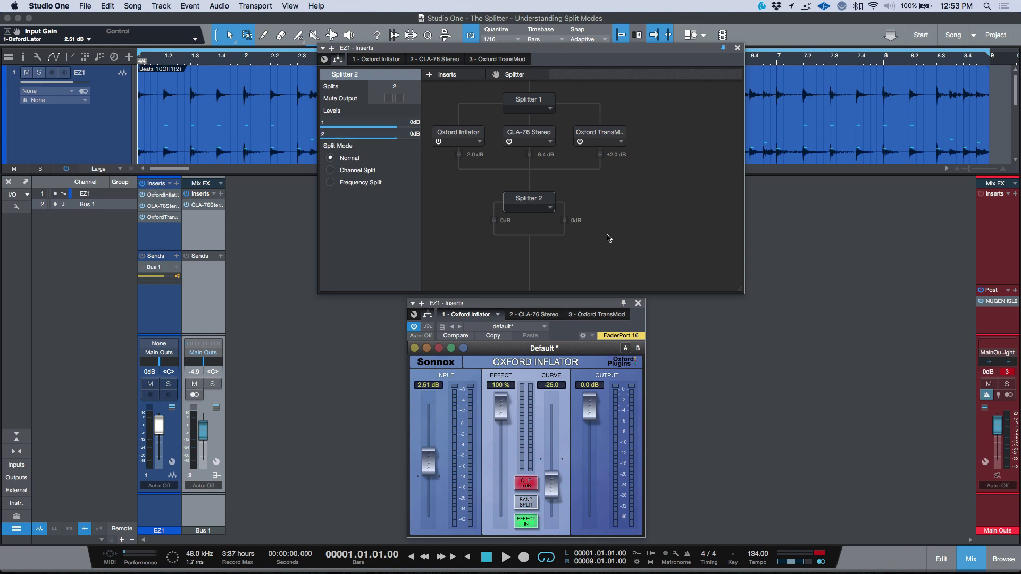
{"action": "left_click", "coordinate": [429, 76]}
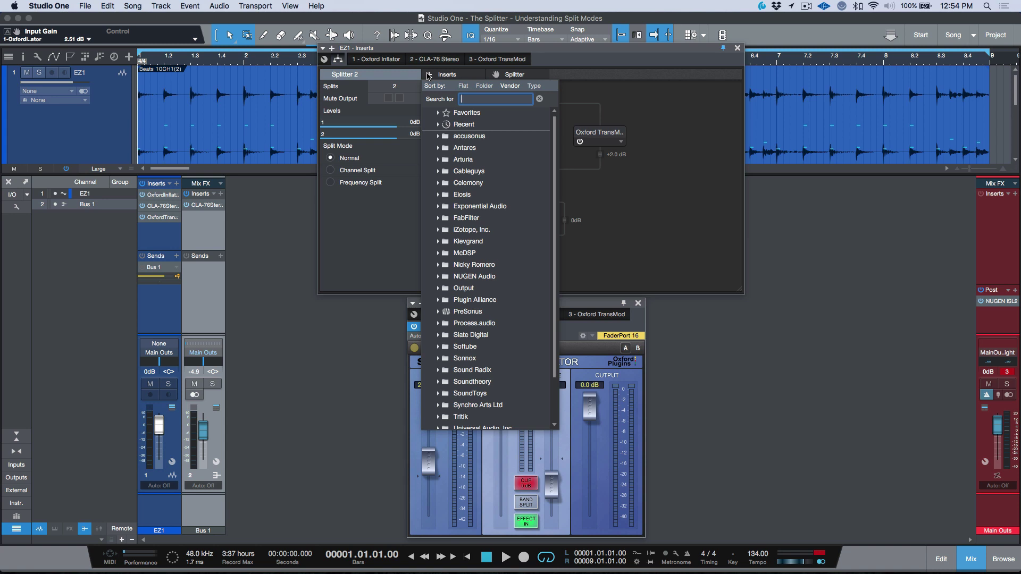
{"action": "type", "text": "dy"}
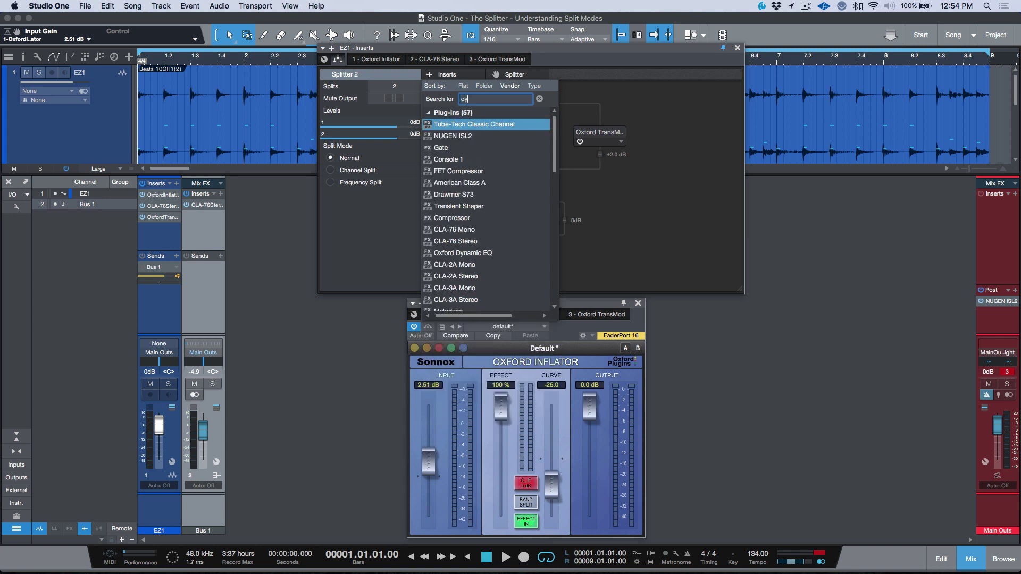
{"action": "type", "text": "namics"}
{"action": "double_click", "coordinate": [449, 283]}
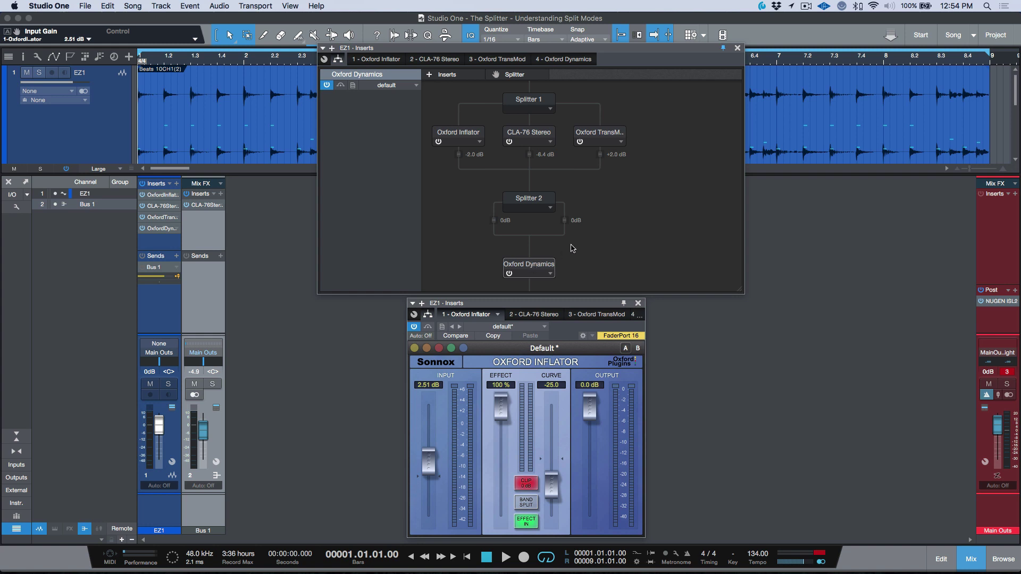
{"action": "left_click_drag", "start_coordinate": [530, 264], "coordinate": [571, 208]}
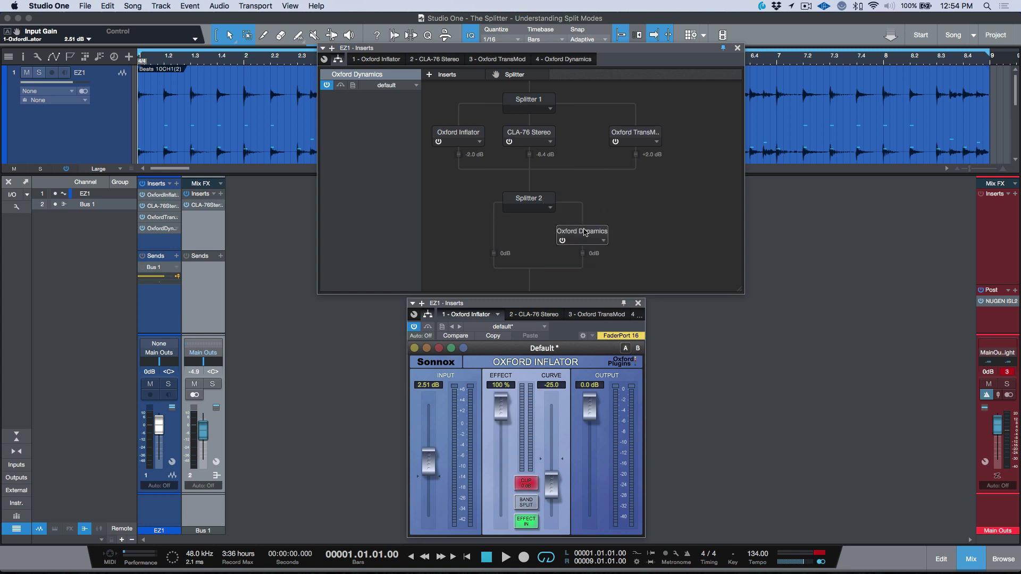
Select Splitter 2, show the Oxford Dynamics editor, and move it up so the whole plug-in fits on screen
{"action": "left_click", "coordinate": [530, 202]}
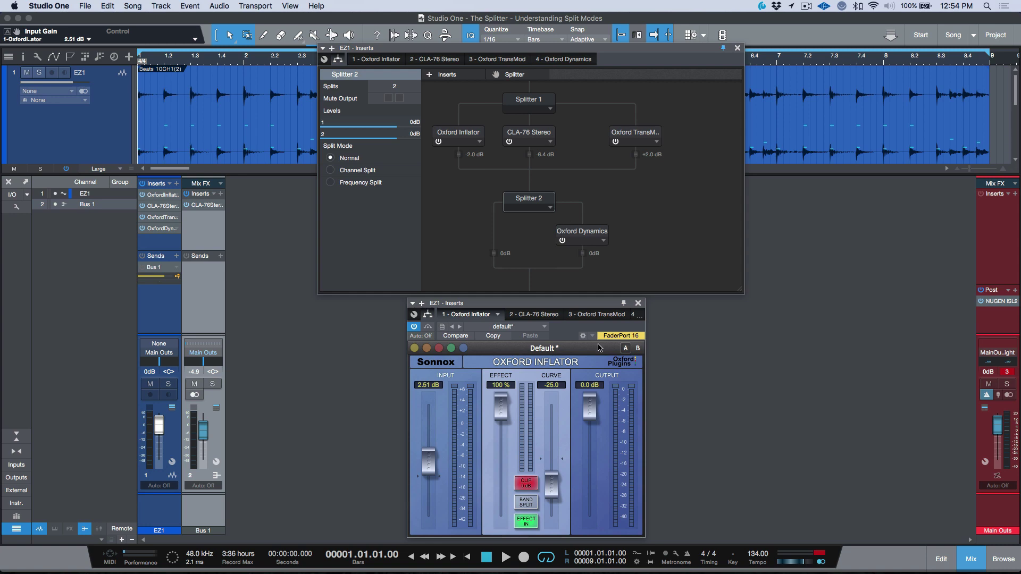
{"action": "left_click", "coordinate": [563, 310]}
{"action": "left_click", "coordinate": [615, 367]}
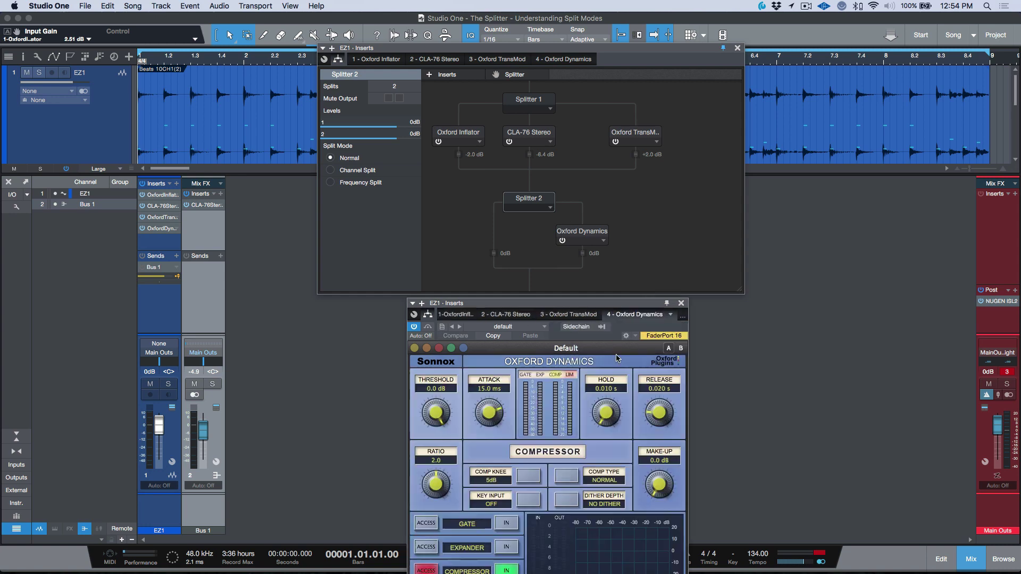
{"action": "left_click_drag", "start_coordinate": [605, 305], "coordinate": [562, 171]}
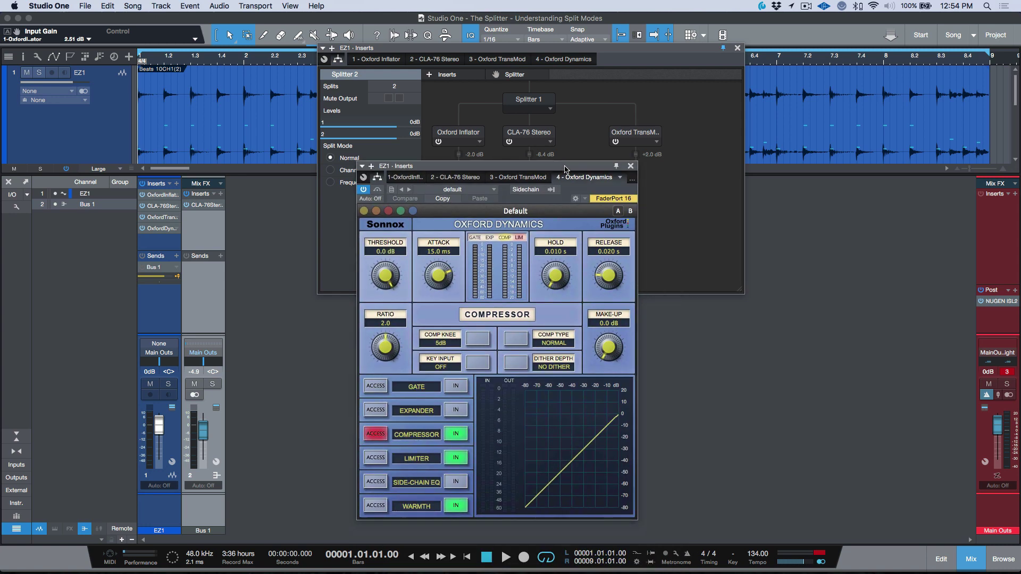
During playback, set the Oxford Dynamics compressor to threshold -18.4 dB, attack 0.53 ms, release 0.005 s and make-up +7.56 dB
{"action": "key", "text": "space"}
{"action": "left_click_drag", "start_coordinate": [385, 274], "coordinate": [391, 325]}
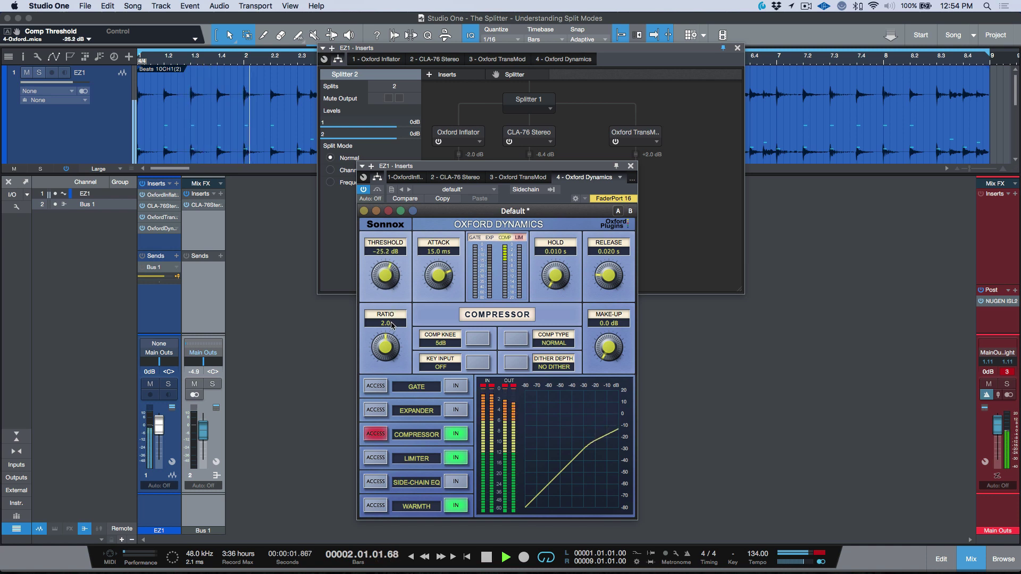
{"action": "left_click_drag", "start_coordinate": [609, 353], "coordinate": [604, 308]}
{"action": "left_click_drag", "start_coordinate": [387, 282], "coordinate": [387, 264]}
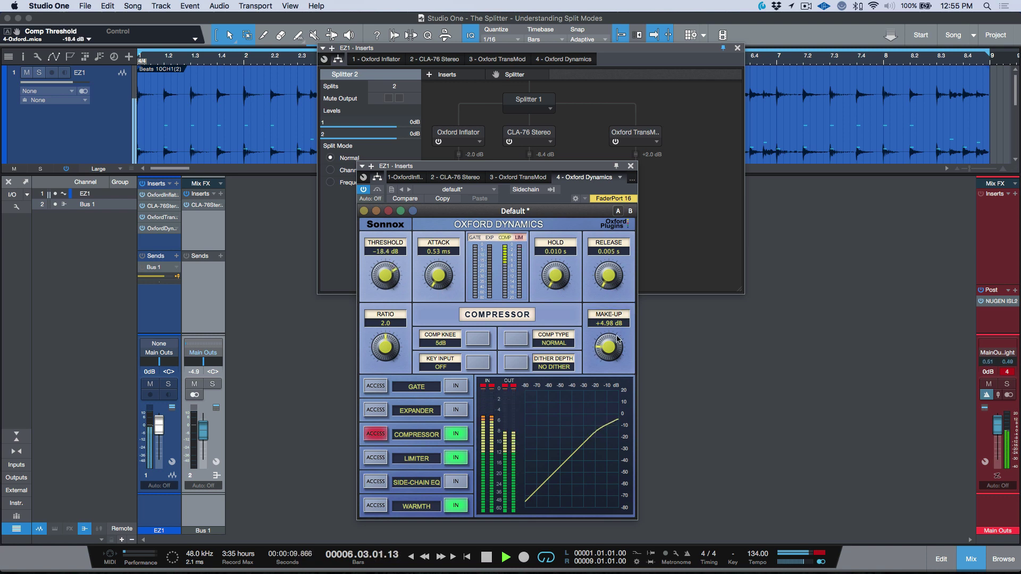
{"action": "left_click_drag", "start_coordinate": [618, 339], "coordinate": [618, 328]}
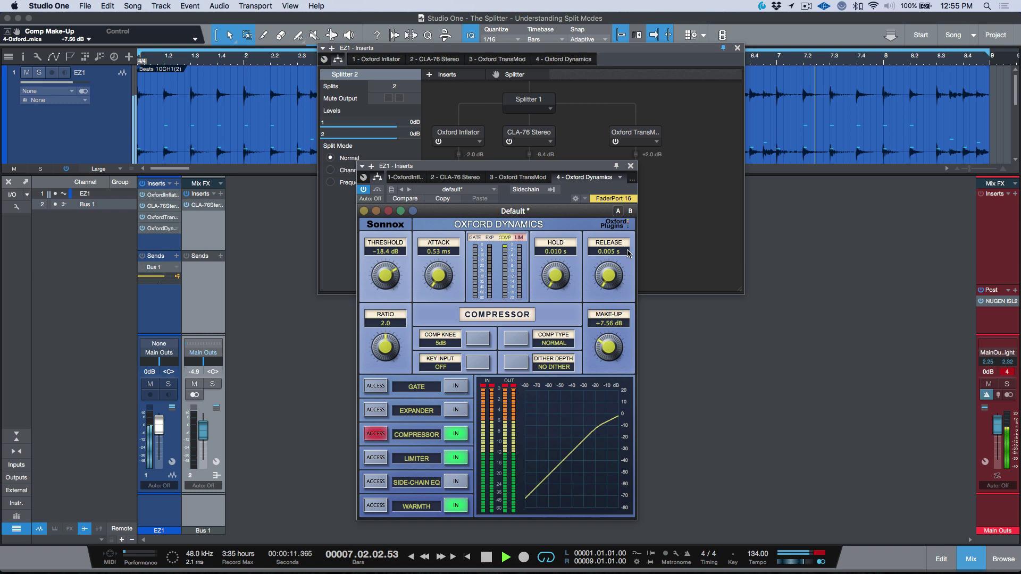
Close the Dynamics editor, lower the compressed branch's level on Splitter 2 to -5.0 dB, and stop playback
{"action": "left_click", "coordinate": [632, 167]}
{"action": "mouse_move", "coordinate": [583, 254]}
{"action": "left_mouse_down"}
{"action": "mouse_move", "coordinate": [593, 413]}
{"action": "mouse_move", "coordinate": [611, 305]}
{"action": "mouse_move", "coordinate": [584, 258]}
{"action": "left_mouse_up"}
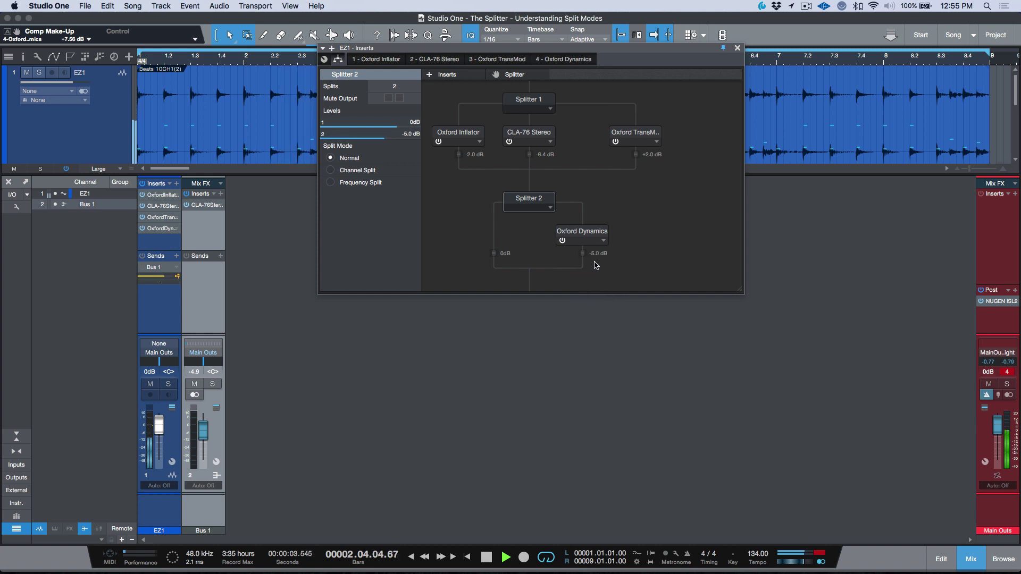
{"action": "key", "text": "space"}
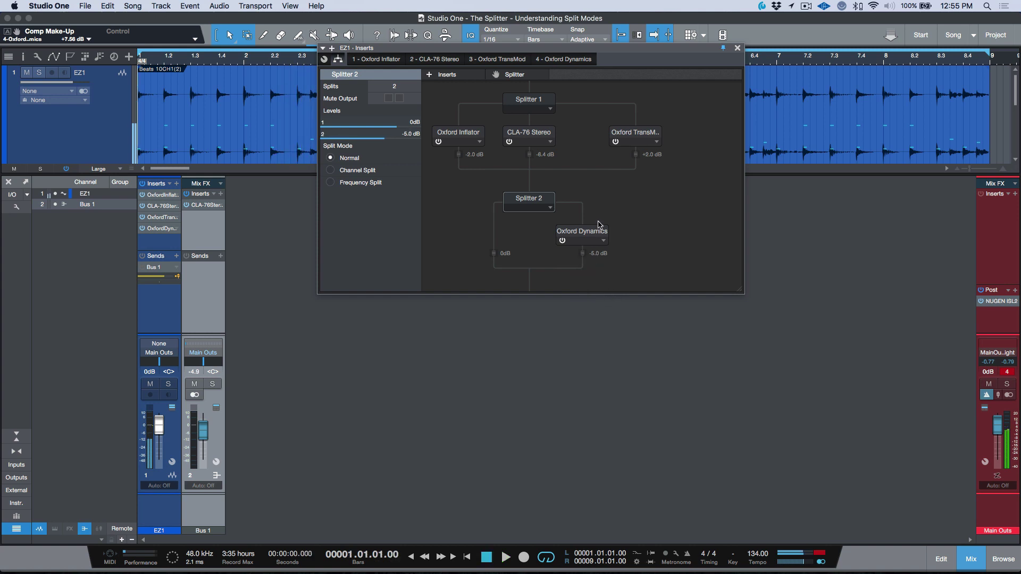
Insert another Oxford Inflator after Splitter 2 and show its editor
{"action": "left_click", "coordinate": [428, 76]}
{"action": "type", "text": "in"}
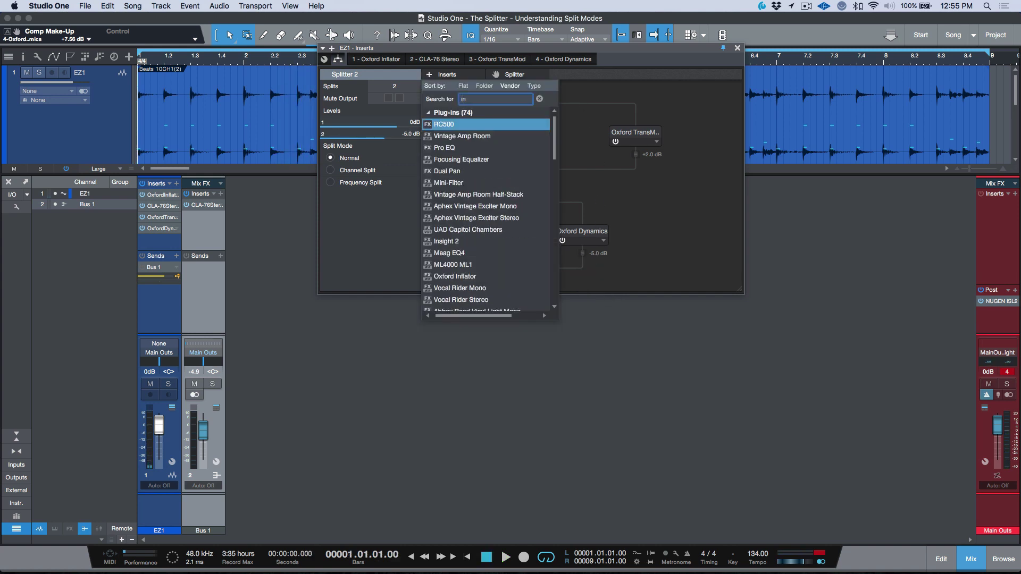
{"action": "type", "text": "fl"}
{"action": "key", "text": "Return"}
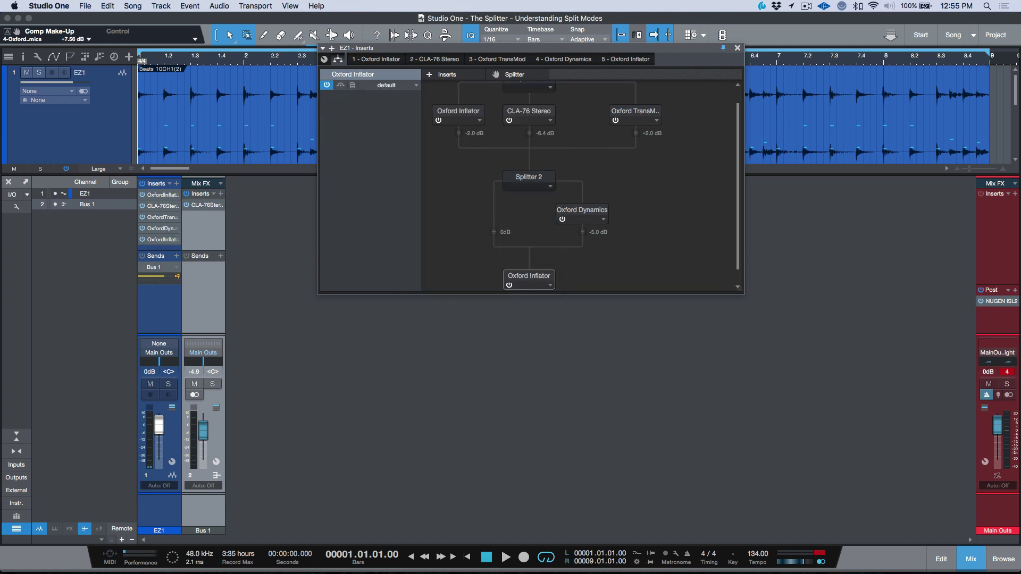
{"action": "double_click", "coordinate": [541, 279]}
During playback, set the final Inflator to effect 33.7 %, curve 24.1, input 2.62 dB and output -1.74 dB, and stop
{"action": "key", "text": "space"}
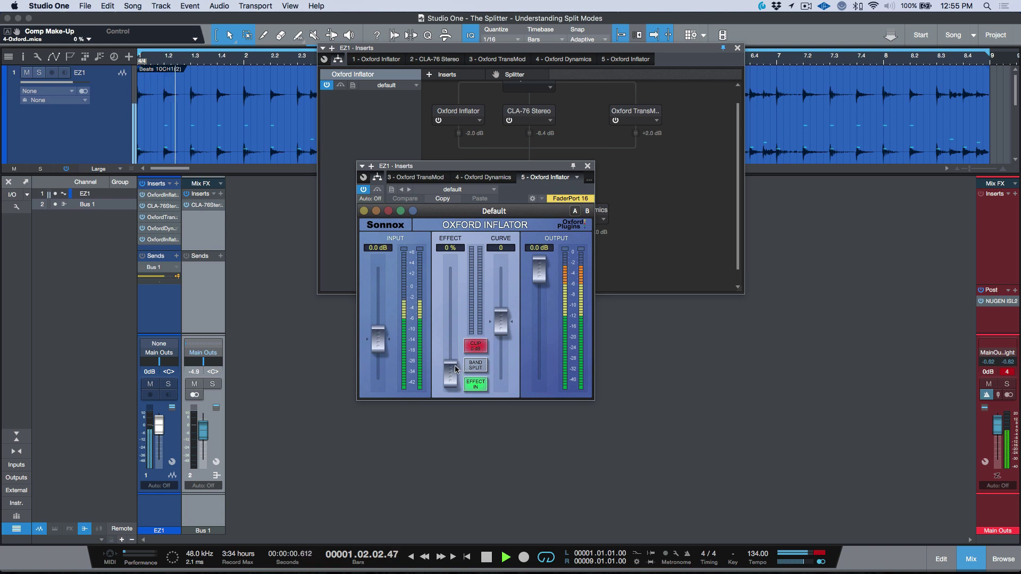
{"action": "left_click_drag", "start_coordinate": [450, 378], "coordinate": [501, 295]}
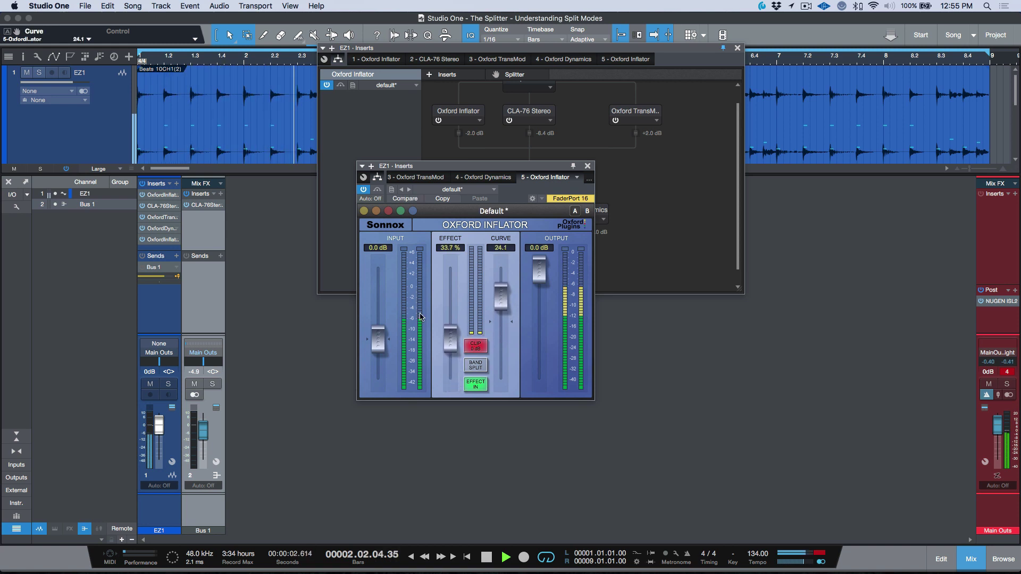
{"action": "left_click_drag", "start_coordinate": [381, 341], "coordinate": [379, 322]}
{"action": "left_click_drag", "start_coordinate": [540, 279], "coordinate": [544, 291]}
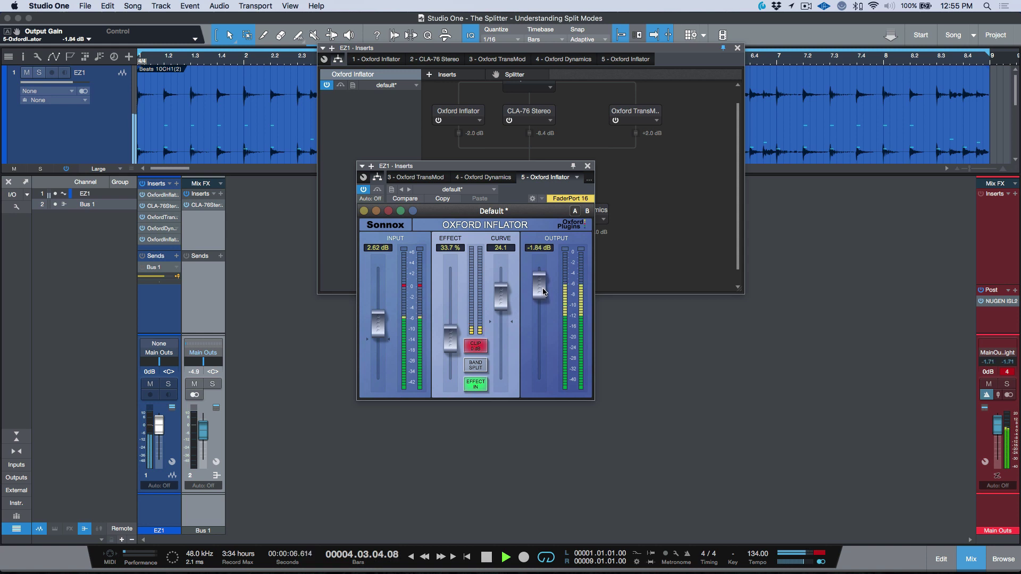
{"action": "key", "text": "space"}
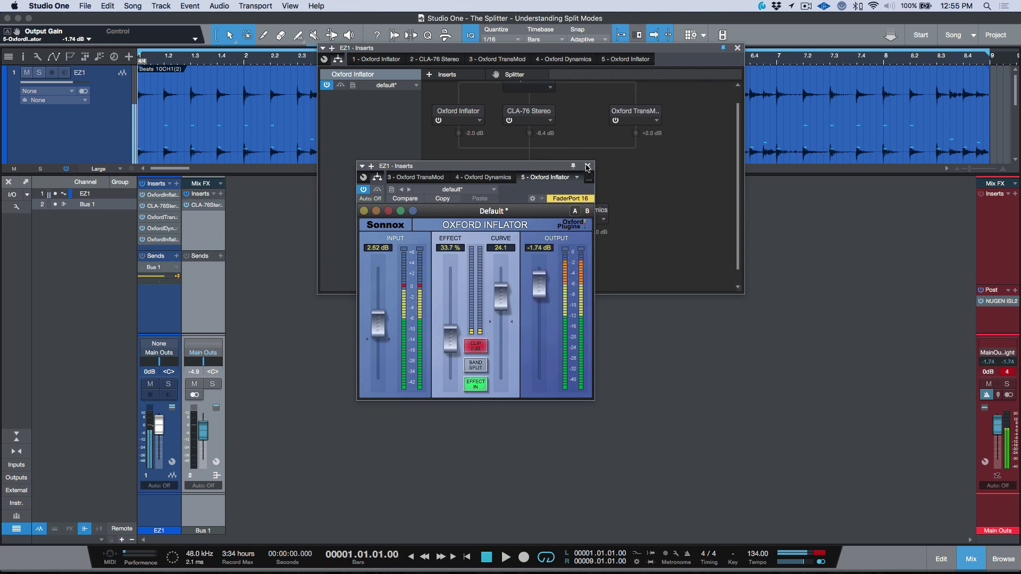
Close the Inflator editor, enlarge the routing window to fit the whole chain, and select Splitter 1
{"action": "left_click", "coordinate": [587, 166]}
{"action": "left_click_drag", "start_coordinate": [651, 293], "coordinate": [656, 430]}
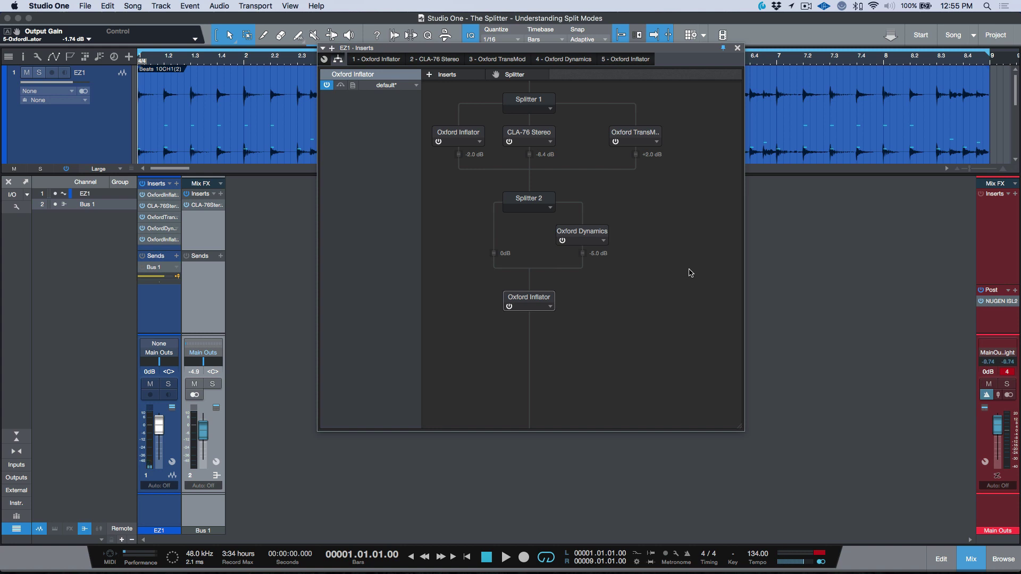
{"action": "left_click", "coordinate": [545, 99]}
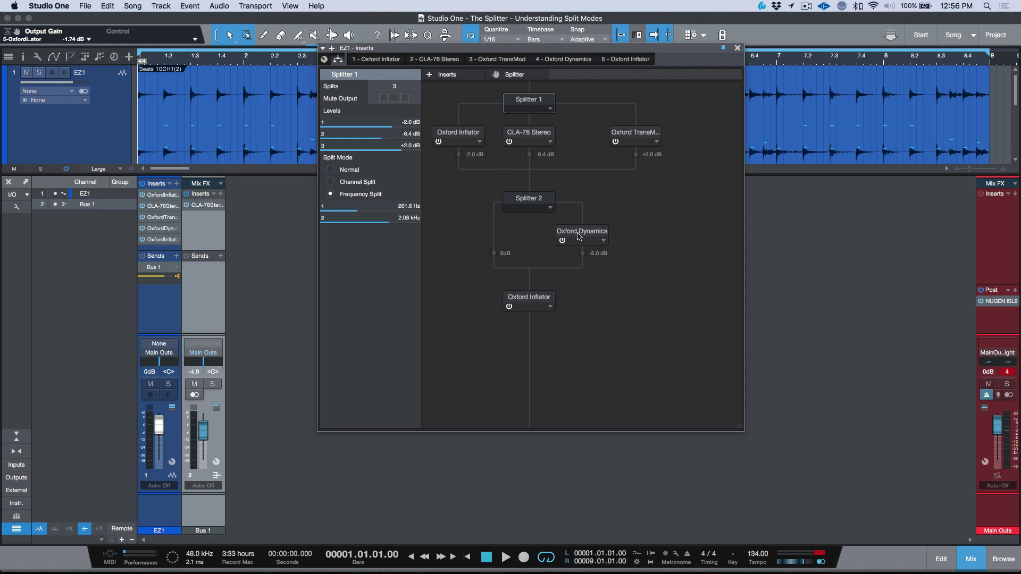
Review the settings of the Oxford Inflator at the end of the chain and close its editor
{"action": "double_click", "coordinate": [541, 298]}
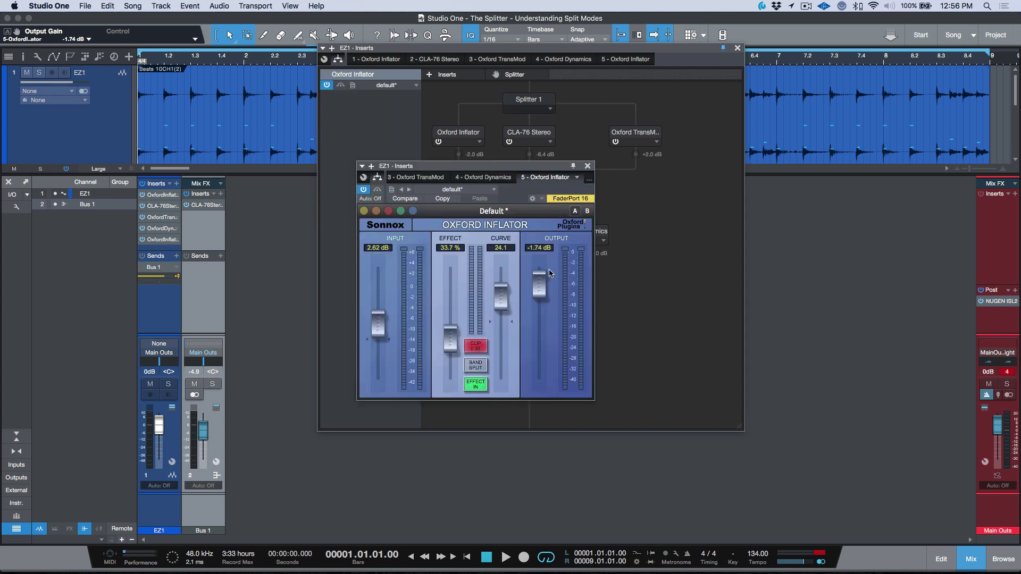
{"action": "left_click_drag", "start_coordinate": [500, 169], "coordinate": [623, 254]}
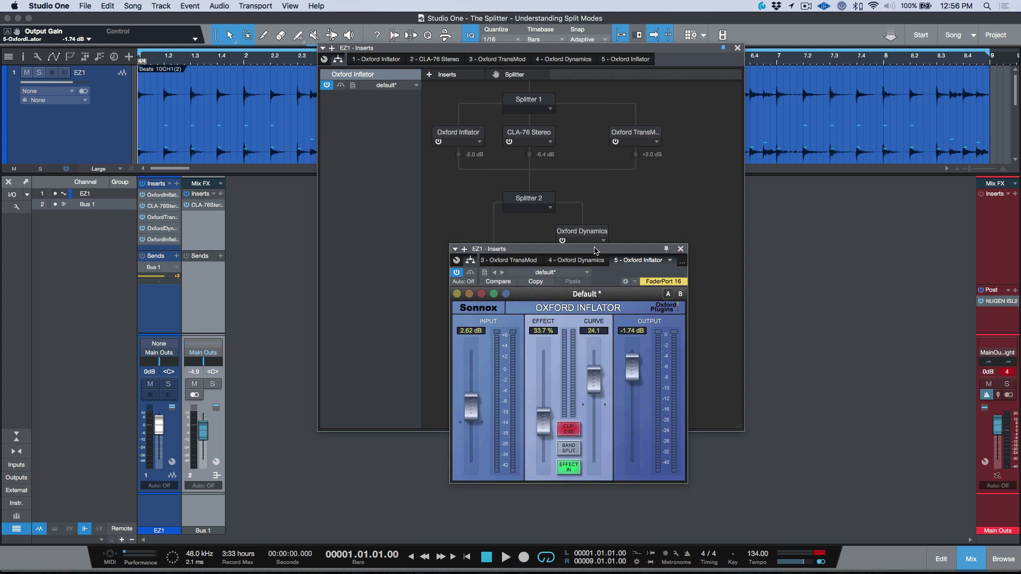
{"action": "left_click", "coordinate": [680, 248]}
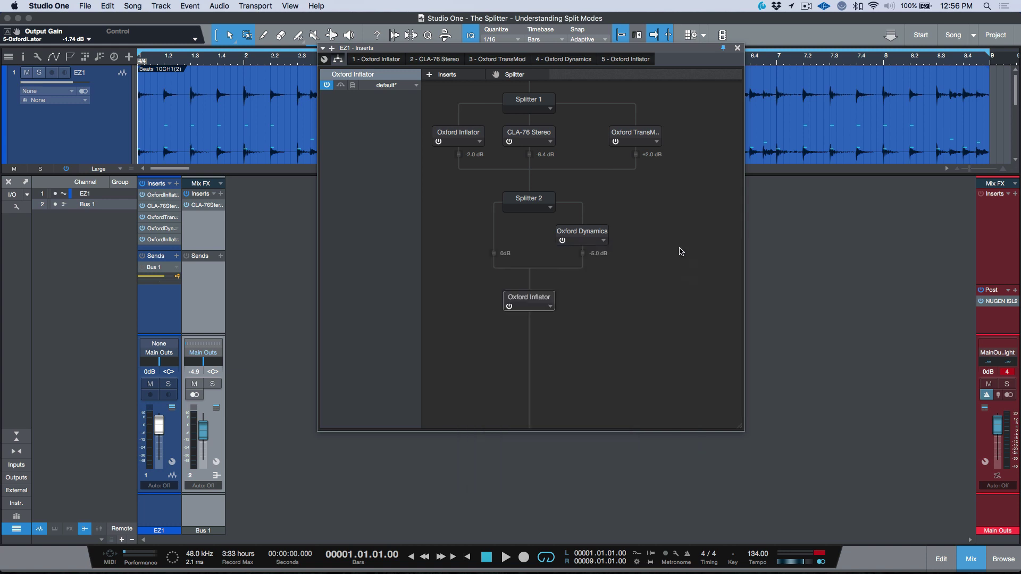
Select the EZ1 channel, pull its volume down to -18.4 dB and bring it back up to -2.3 dB
{"action": "left_click", "coordinate": [161, 295]}
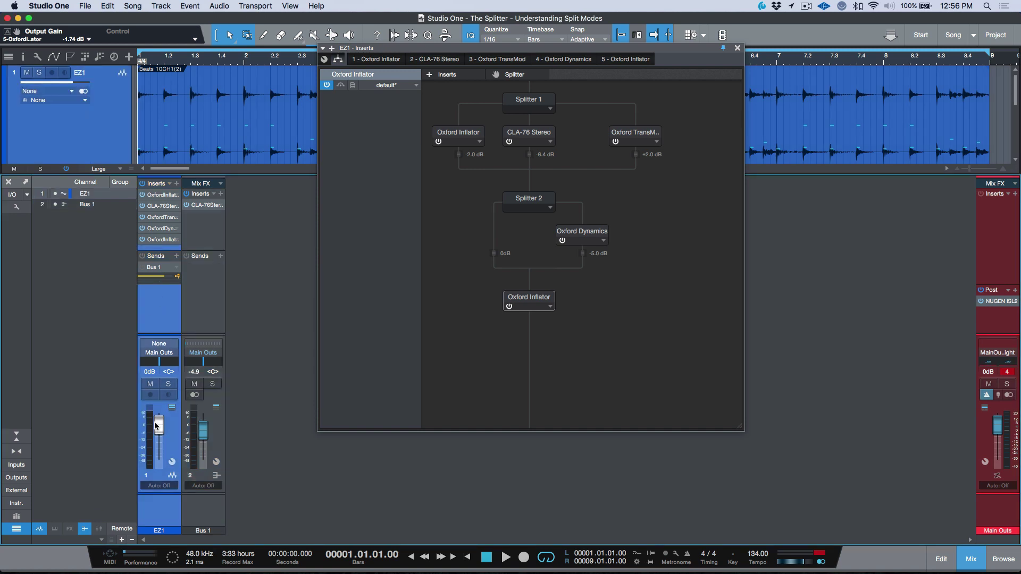
{"action": "left_click_drag", "start_coordinate": [156, 426], "coordinate": [158, 440]}
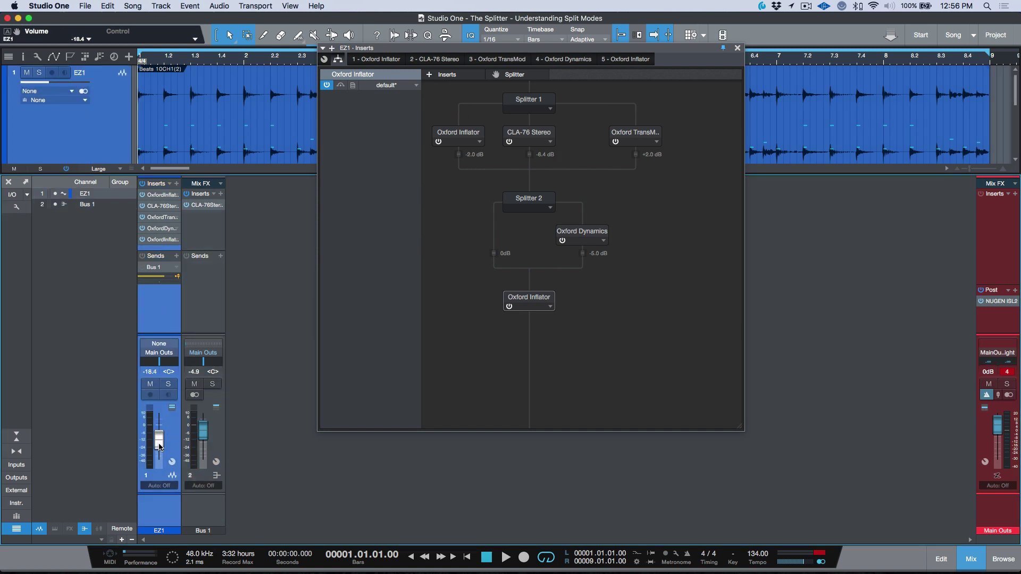
{"action": "left_click_drag", "start_coordinate": [159, 447], "coordinate": [160, 429]}
Play the EZ1 drum track to compare it with all inserts active and bypassed, re-enable the inserts, and stop playback
{"action": "key", "text": "space"}
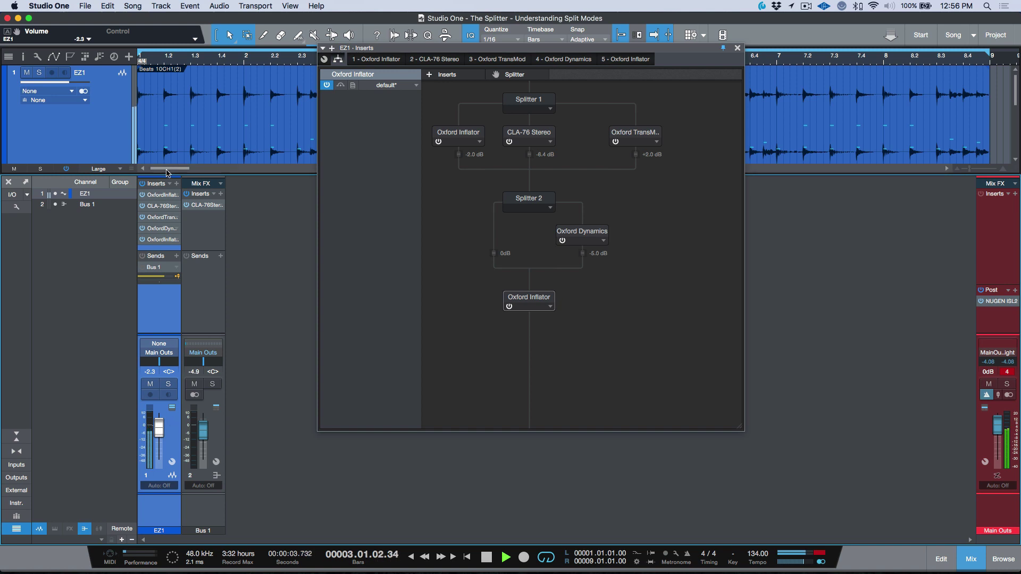
{"action": "key", "text": "space"}
{"action": "left_click", "coordinate": [143, 184]}
{"action": "key", "text": "space"}
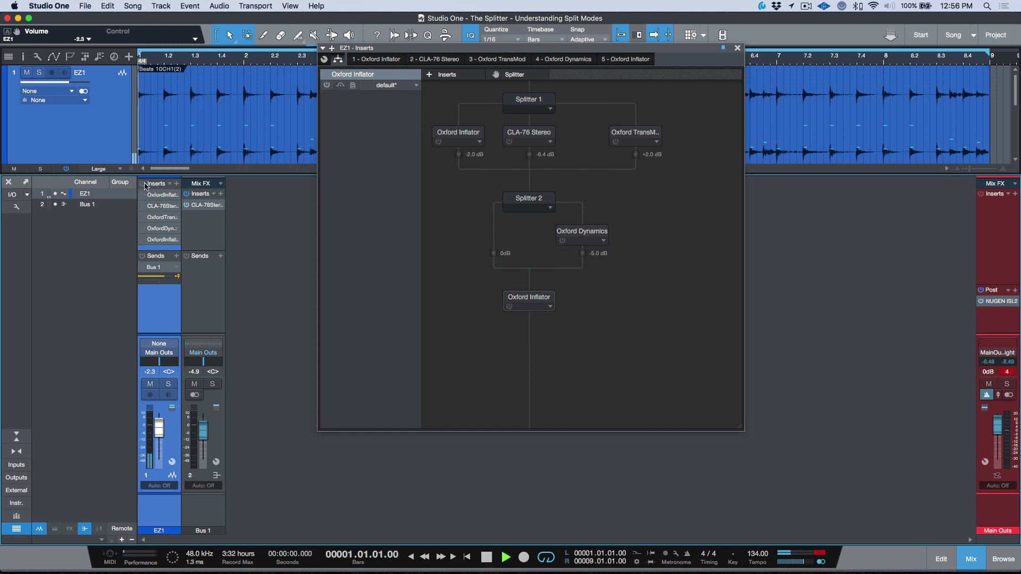
{"action": "left_click", "coordinate": [144, 185]}
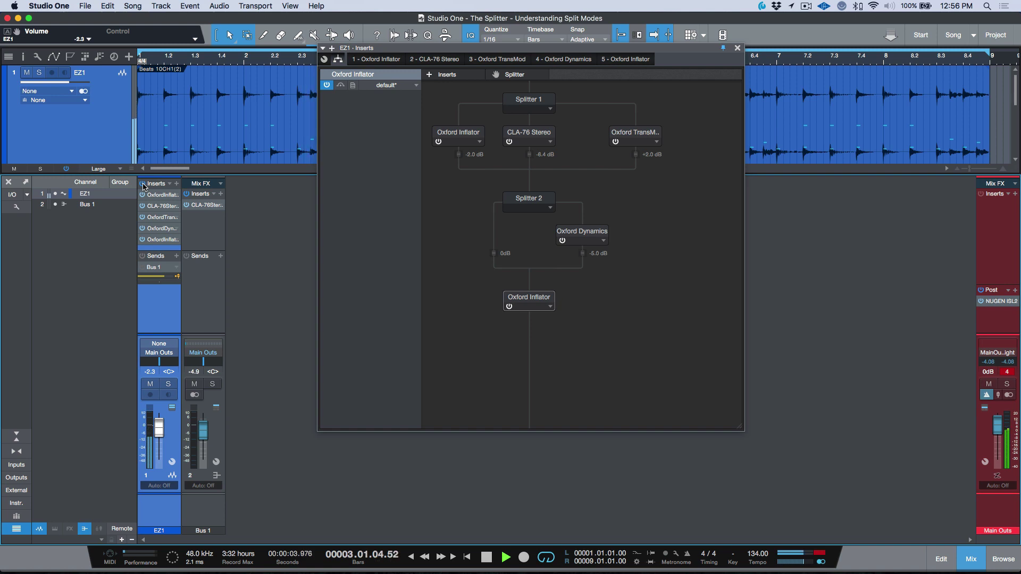
{"action": "key", "text": "space"}
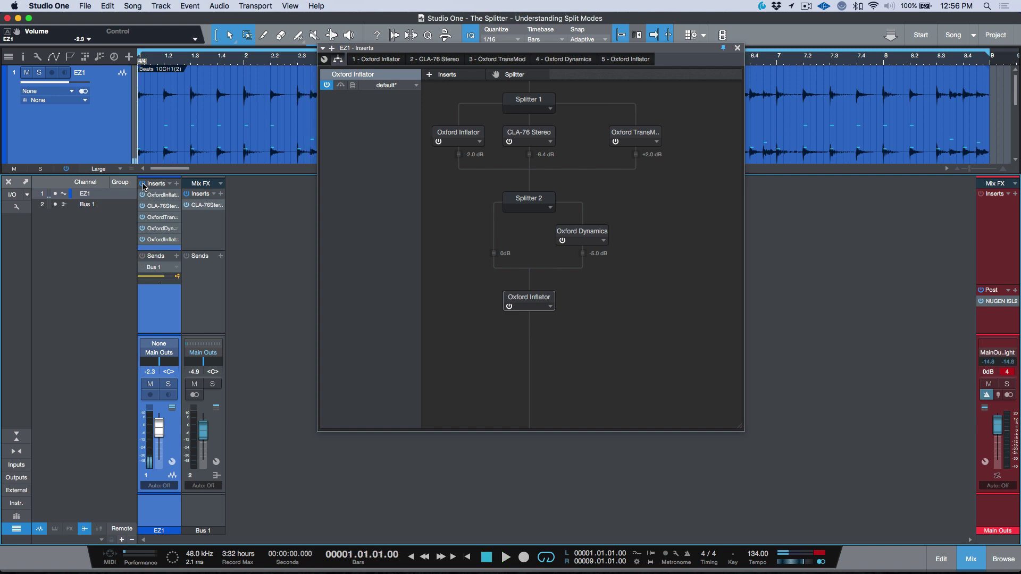
Reposition the EZ1 insert routing window, show the channel's macro controls in a separate window over it, and close that window
{"action": "left_click_drag", "start_coordinate": [512, 53], "coordinate": [499, 98]}
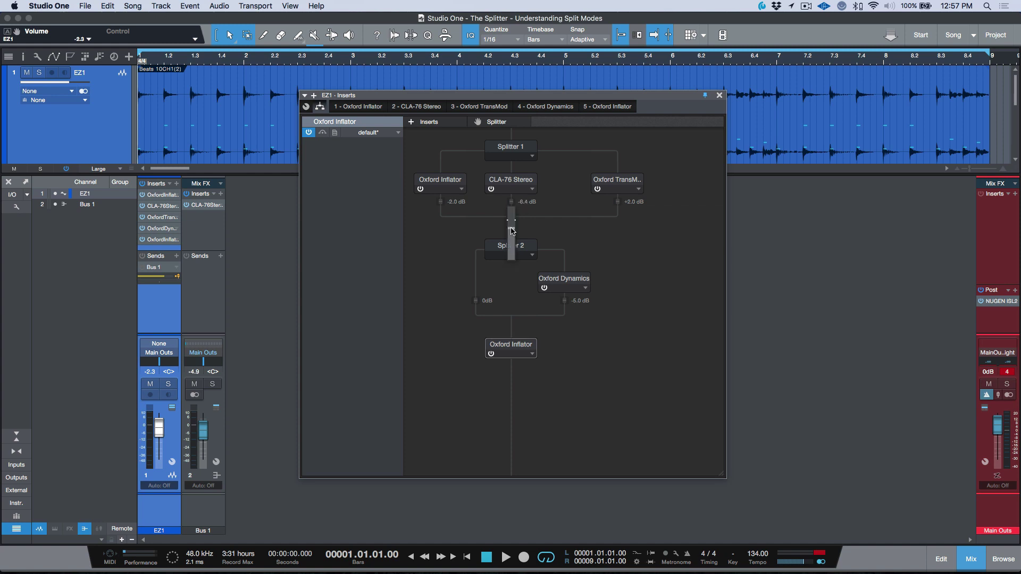
{"action": "left_click", "coordinate": [306, 106]}
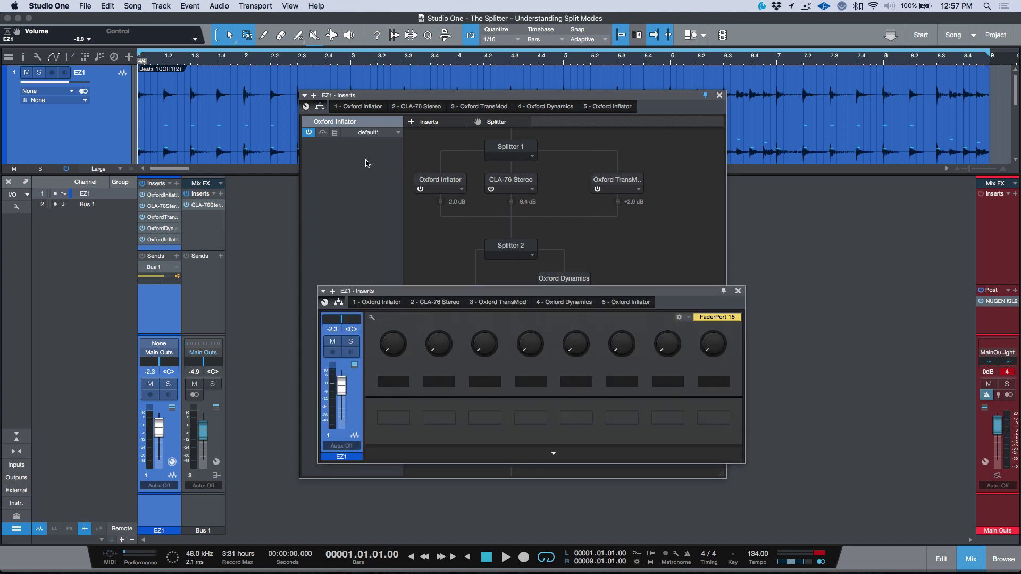
{"action": "left_click_drag", "start_coordinate": [469, 294], "coordinate": [501, 309]}
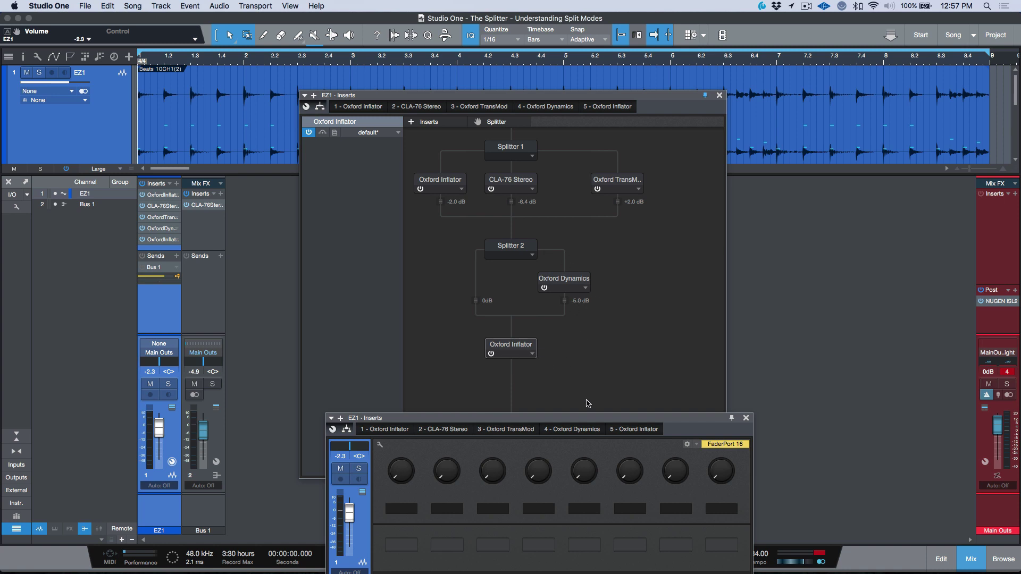
{"action": "left_click_drag", "start_coordinate": [598, 418], "coordinate": [575, 228]}
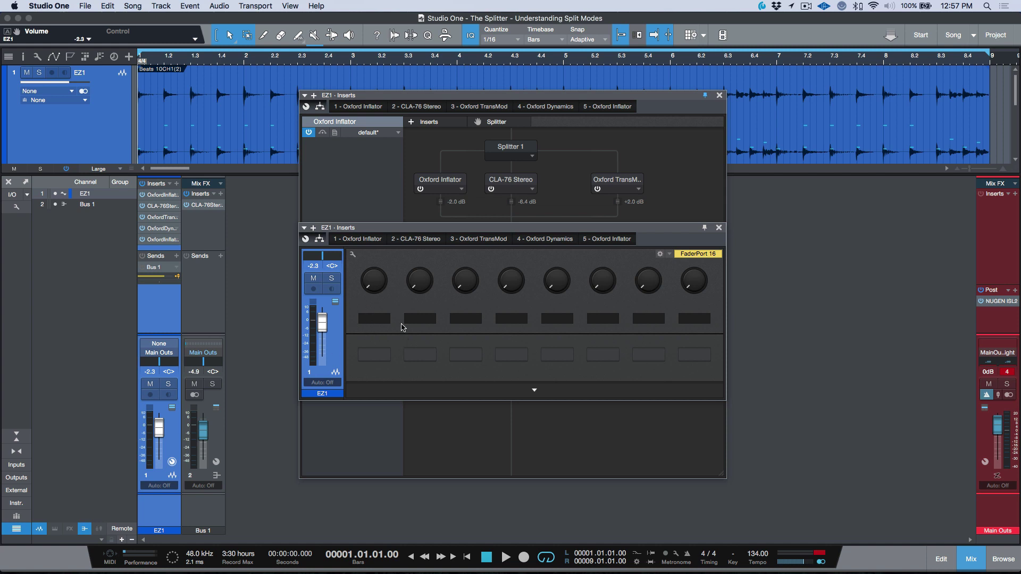
{"action": "left_click", "coordinate": [719, 228]}
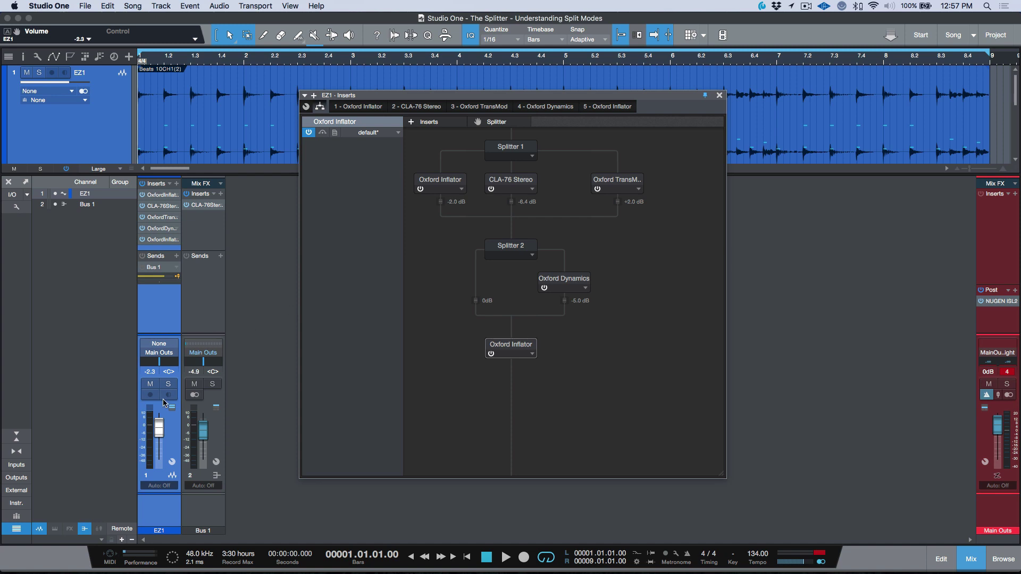
Try the EZ1 channel volume at +0.7 dB and set it to -4.9 dB
{"action": "left_click_drag", "start_coordinate": [159, 431], "coordinate": [164, 428]}
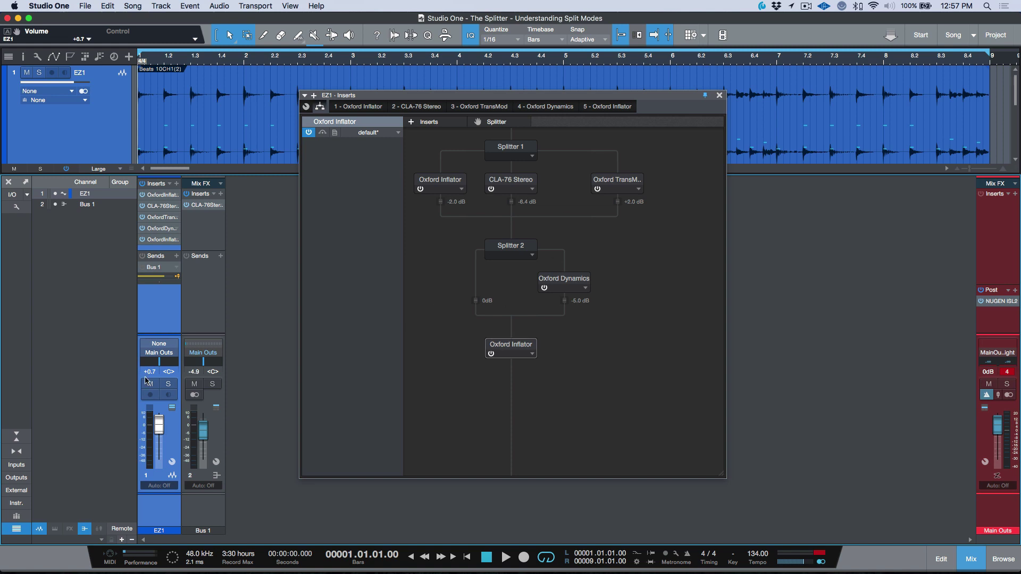
{"action": "mouse_move", "coordinate": [158, 424]}
{"action": "left_mouse_down"}
{"action": "mouse_move", "coordinate": [155, 442]}
{"action": "mouse_move", "coordinate": [164, 429]}
{"action": "left_mouse_up"}
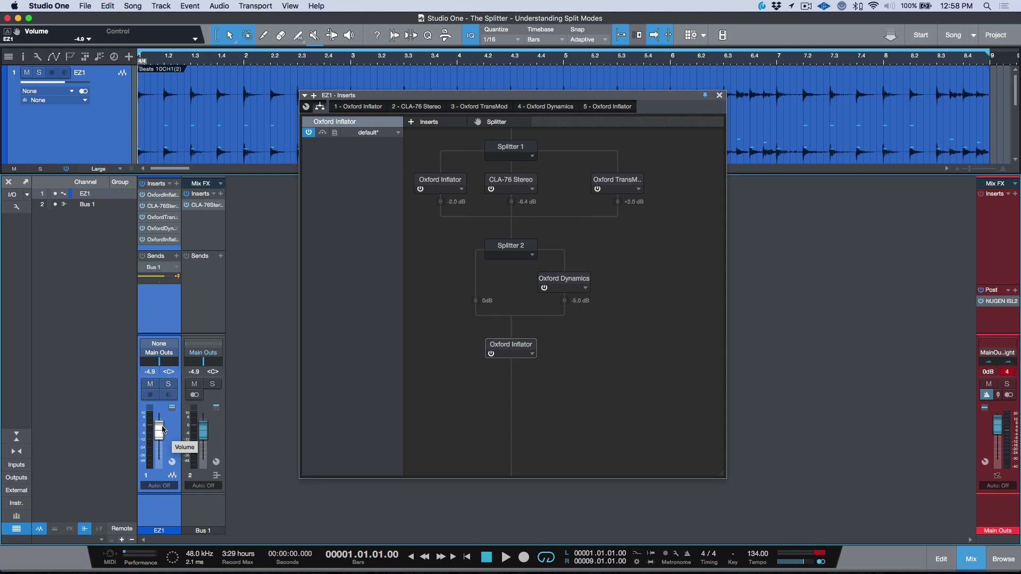